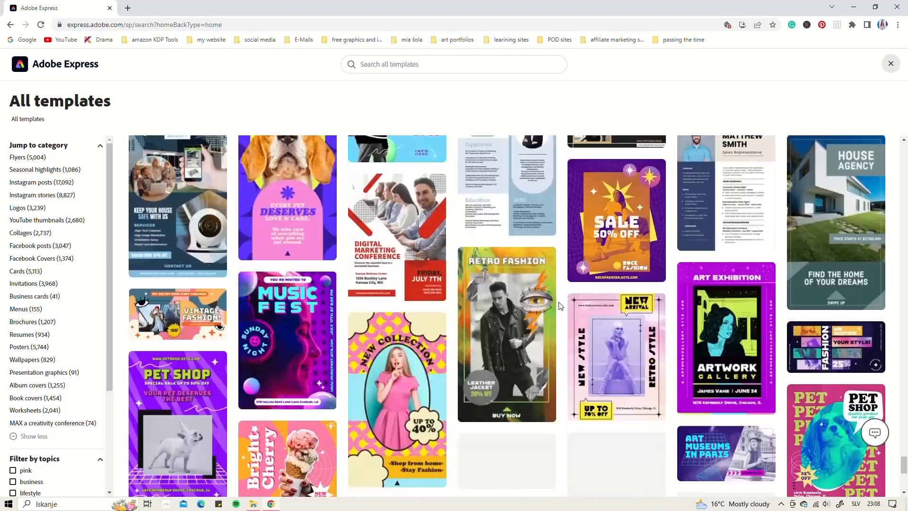
Return to the home page, view the social post Schedule calendar and close it.
left_click(77, 64)
left_click(24, 276)
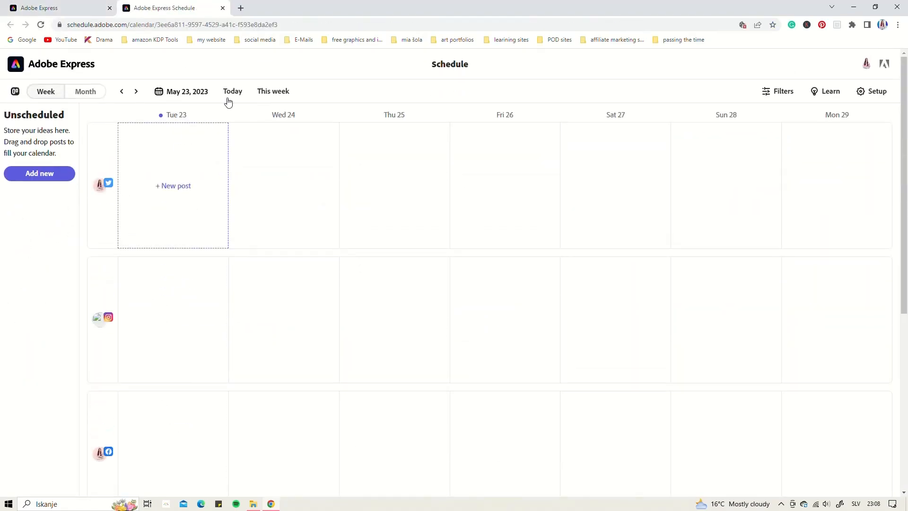
left_click(222, 8)
Start a custom size project and look at the Social Post size options.
left_click(97, 204)
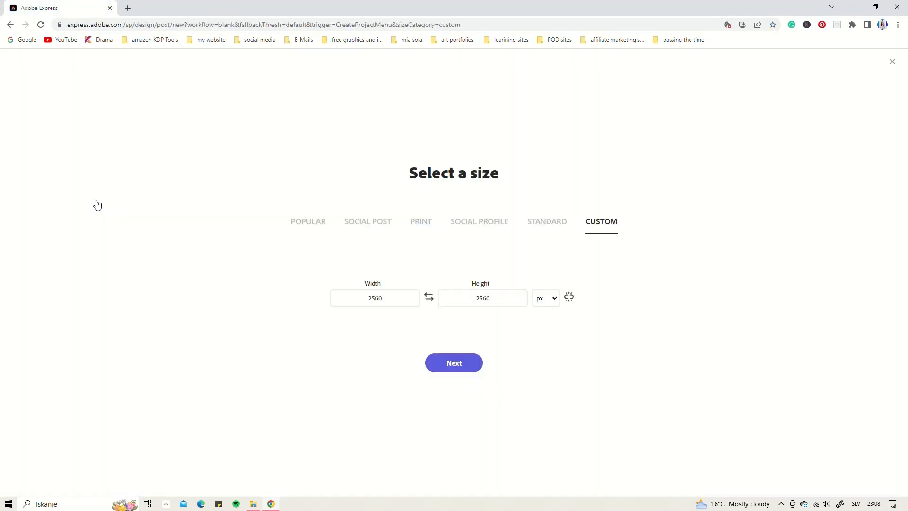
left_click(368, 222)
left_click(468, 370)
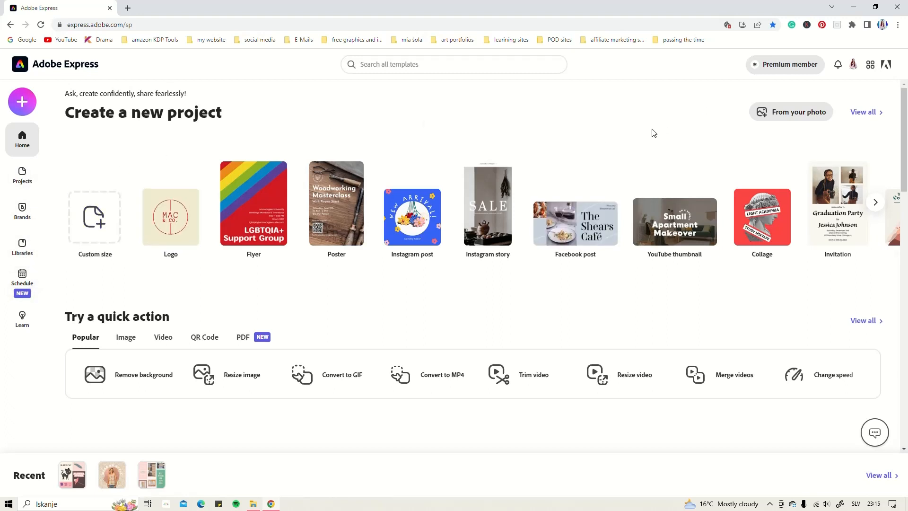
Look through the home page's templates and included apps, and review the create-new and quick action options.
scroll(397, 290, "down", 9)
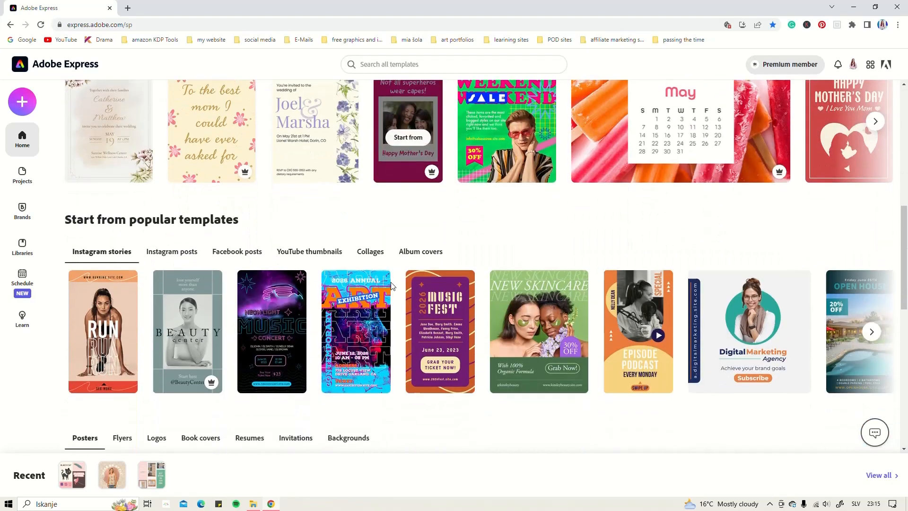
scroll(389, 282, "down", 9)
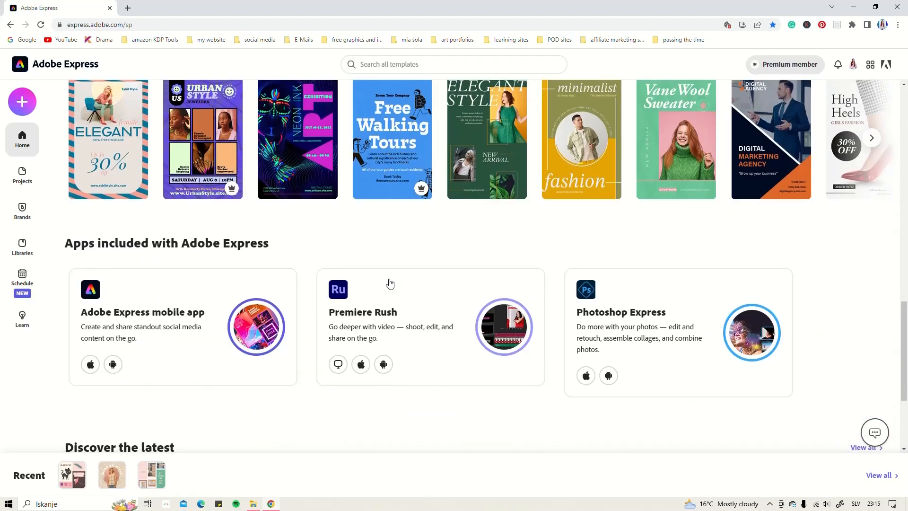
scroll(389, 283, "down", 4)
scroll(390, 283, "up", 7)
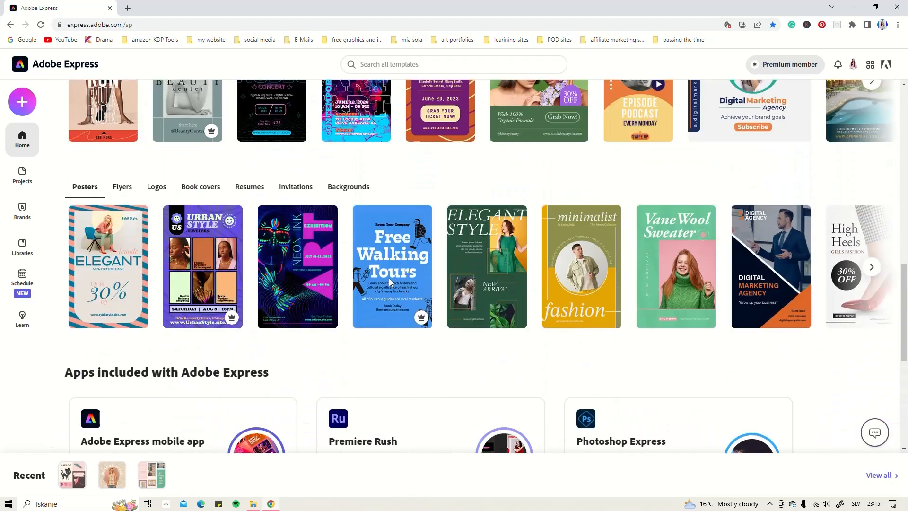
scroll(390, 283, "up", 15)
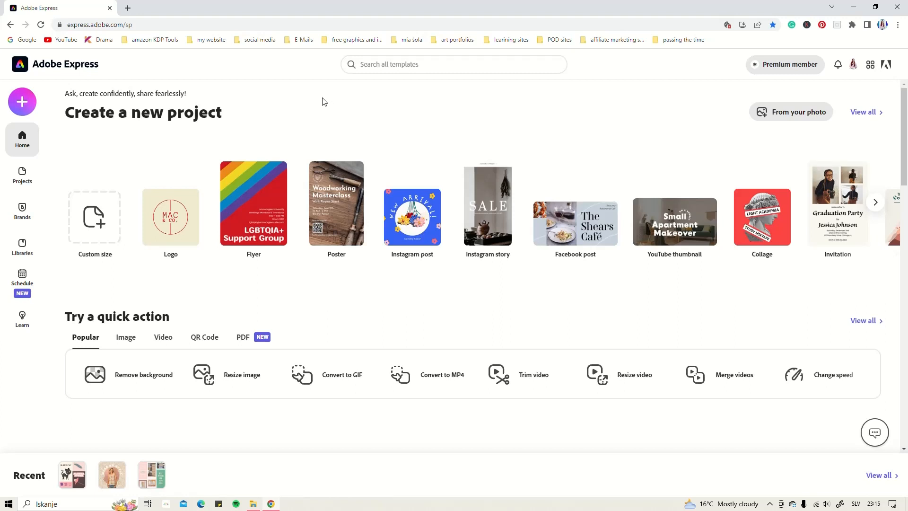
left_click(22, 102)
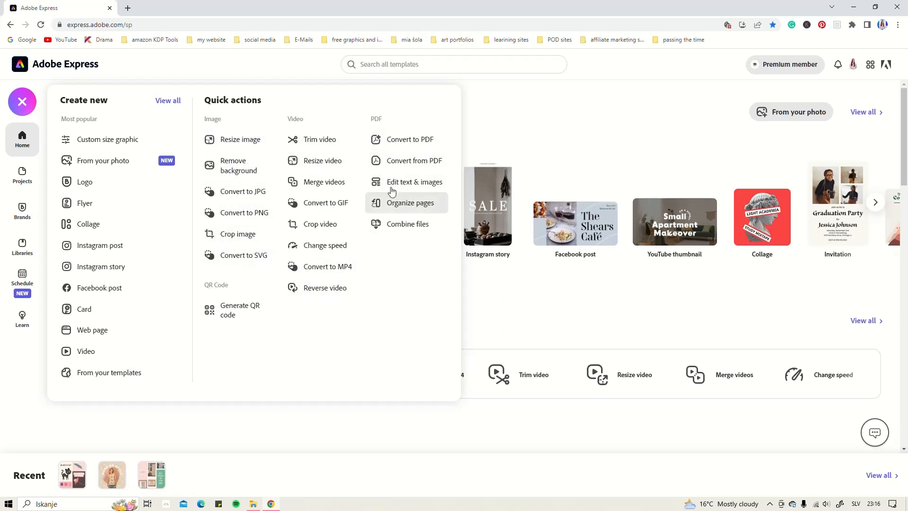
left_click(20, 141)
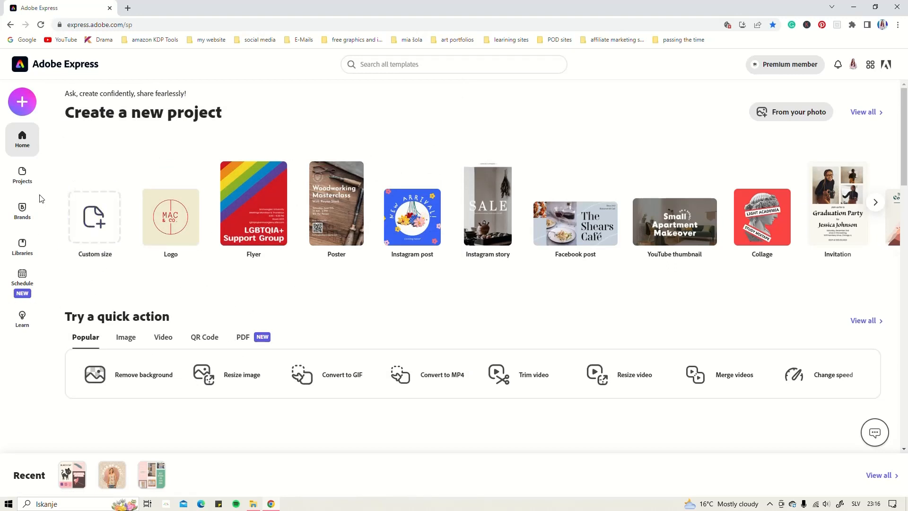
View the saved projects, the brands and the libraries one after another.
left_click(23, 182)
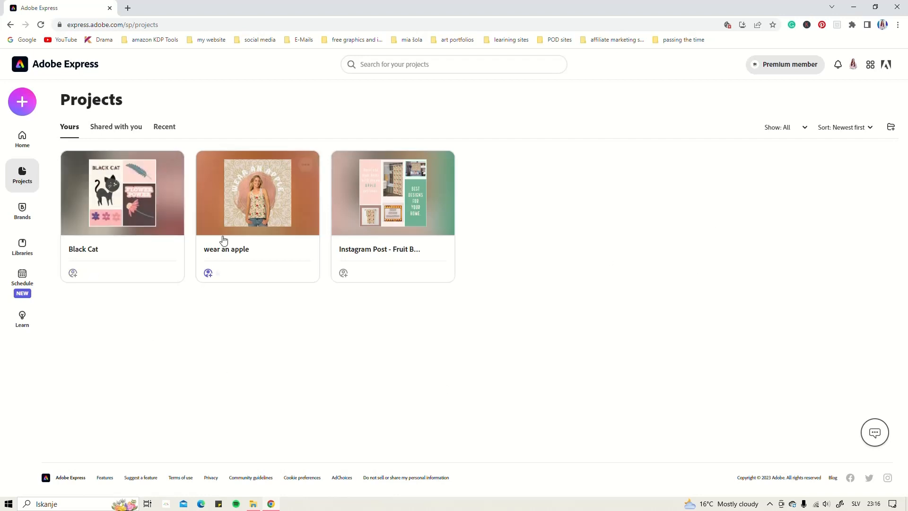
mouse_move(67, 206)
left_click(22, 210)
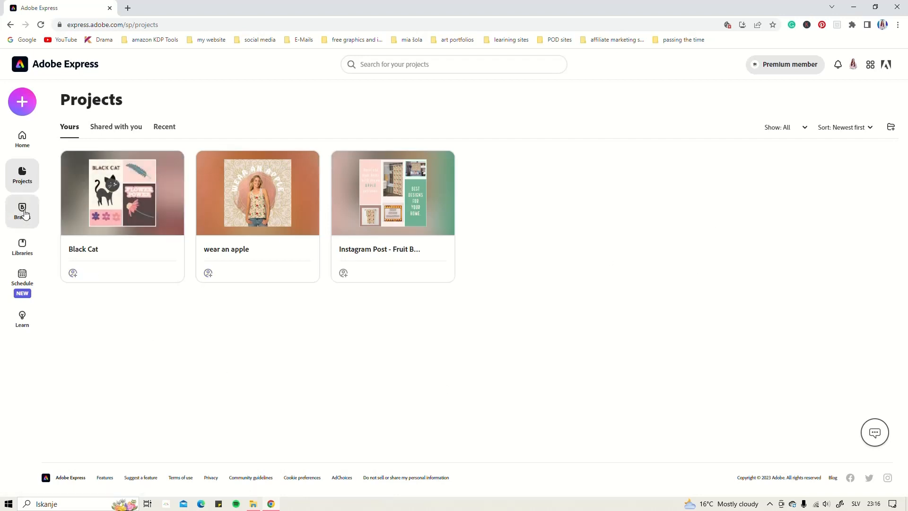
mouse_move(257, 199)
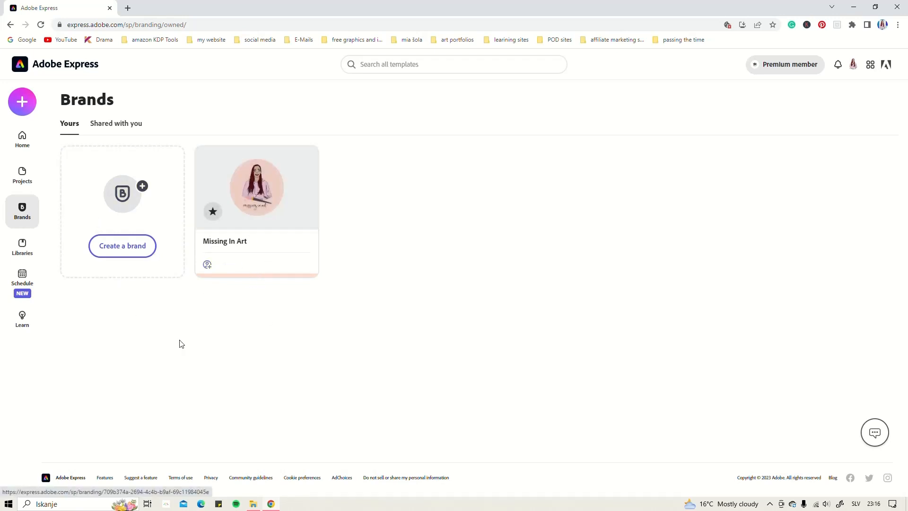
left_click(22, 243)
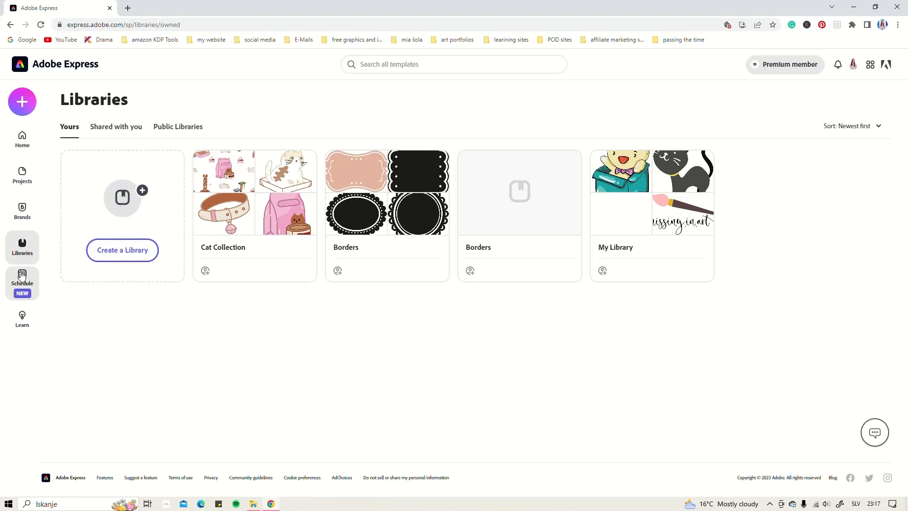
Examine the post Schedule for each social account in the week view and the whole calendar in the month view.
left_click(21, 277)
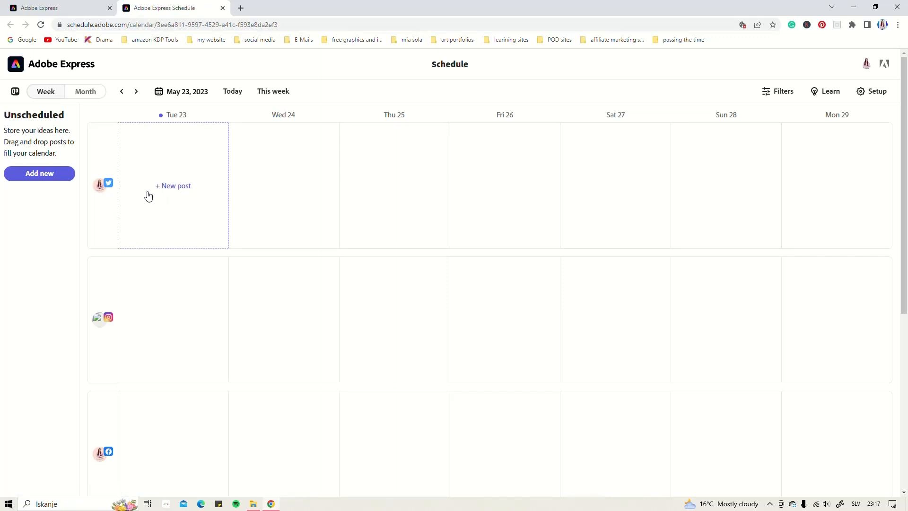
scroll(156, 284, "down", 2)
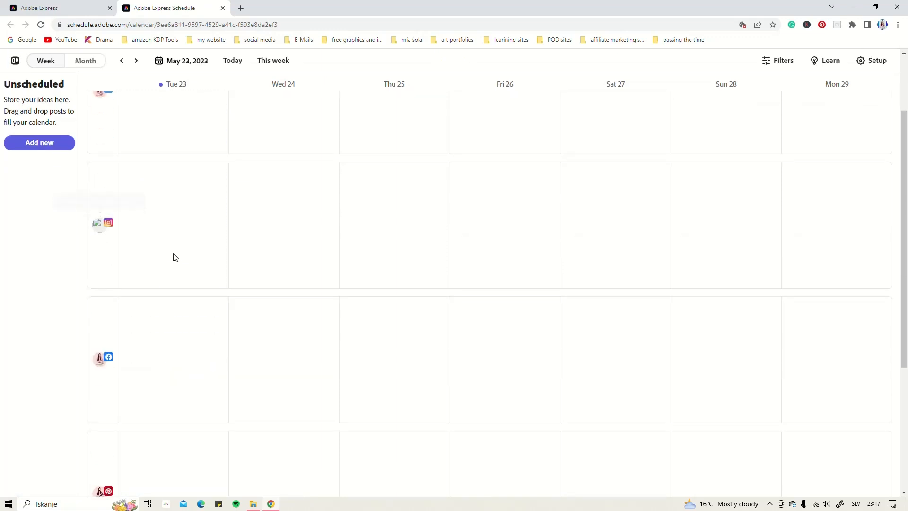
scroll(175, 257, "down", 5)
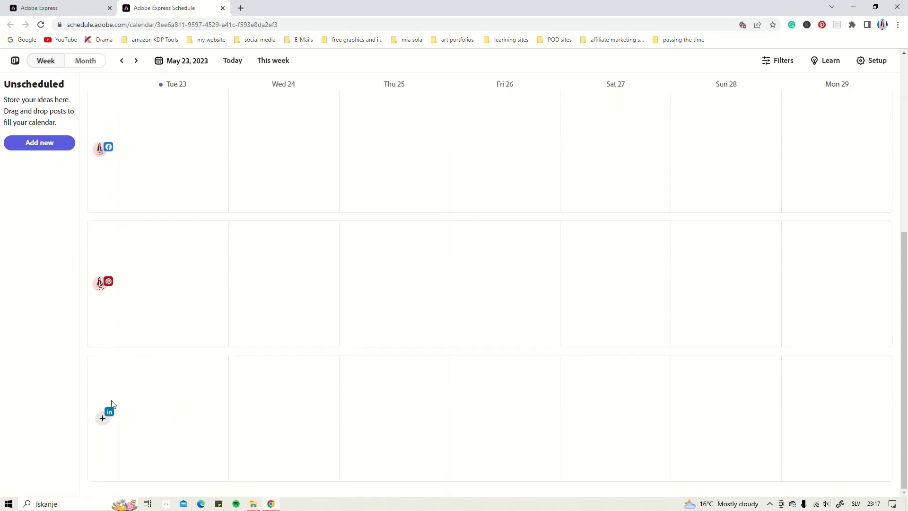
scroll(193, 283, "up", 7)
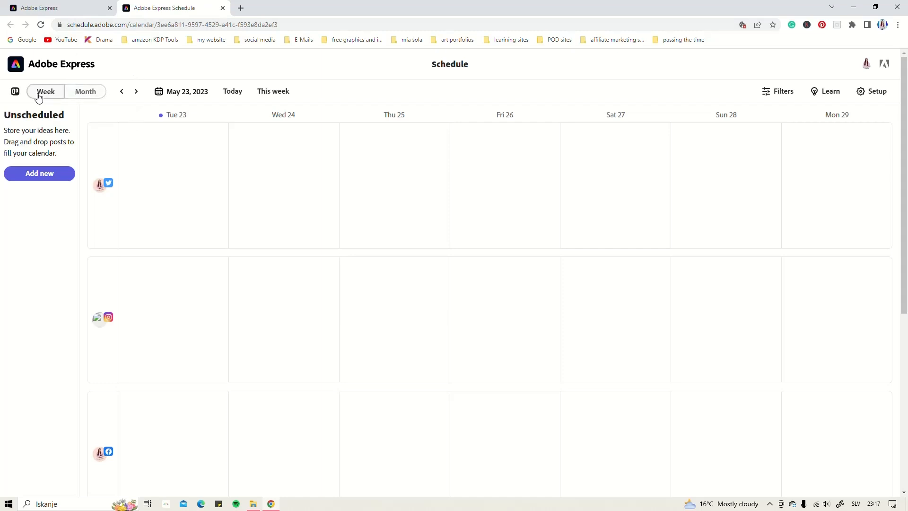
left_click(96, 92)
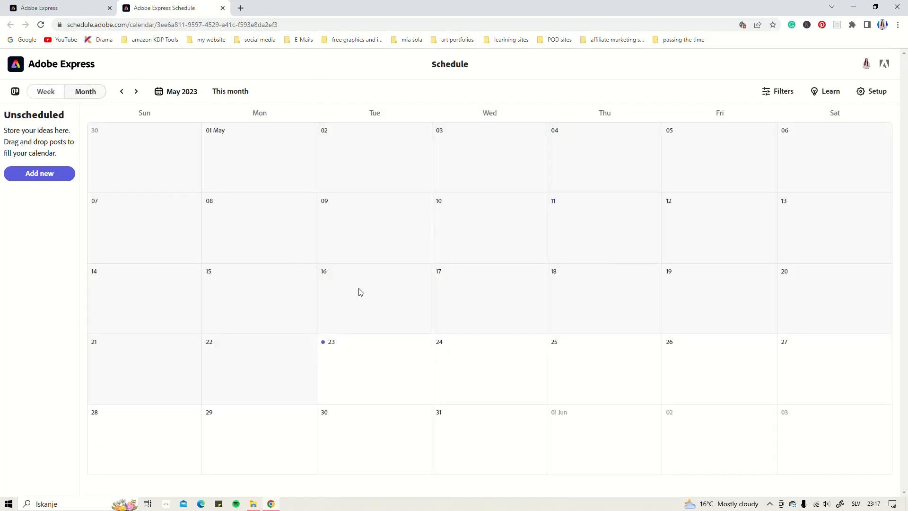
left_click(222, 8)
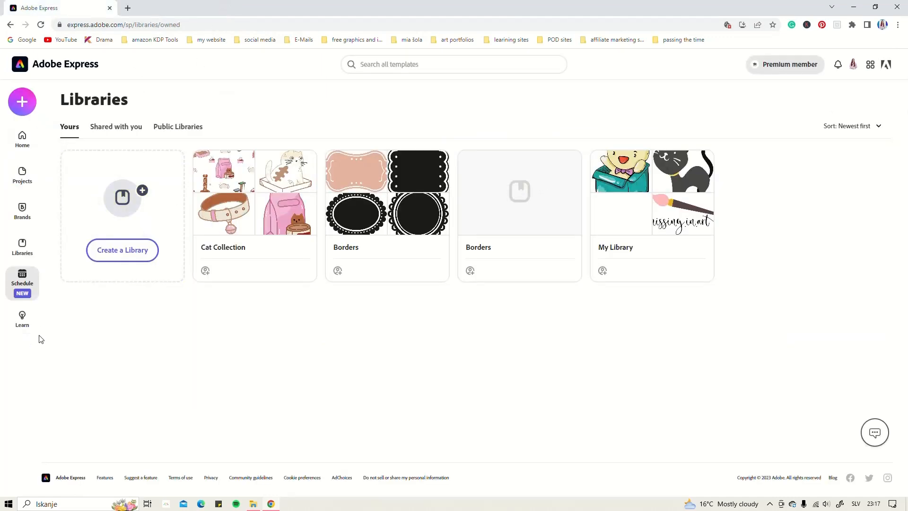
Look through the tutorials and blog section on the Learn page.
left_click(22, 320)
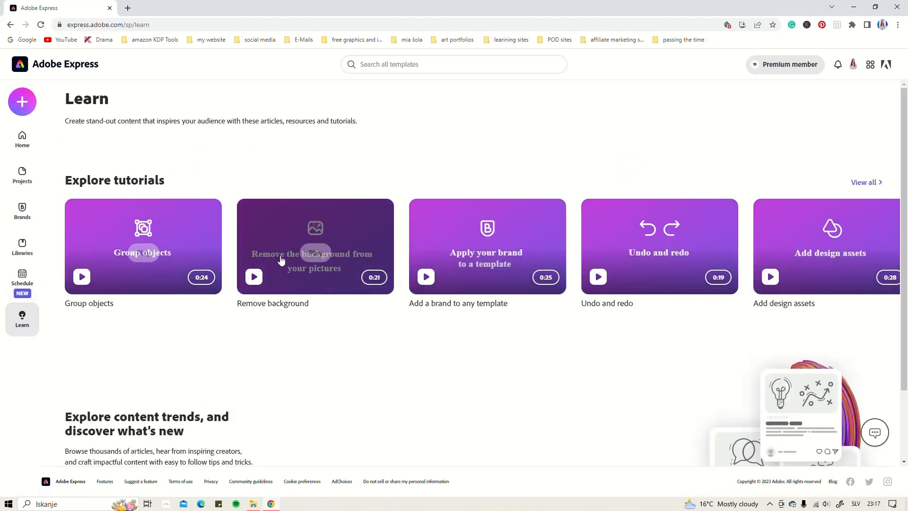
scroll(595, 386, "down", 2)
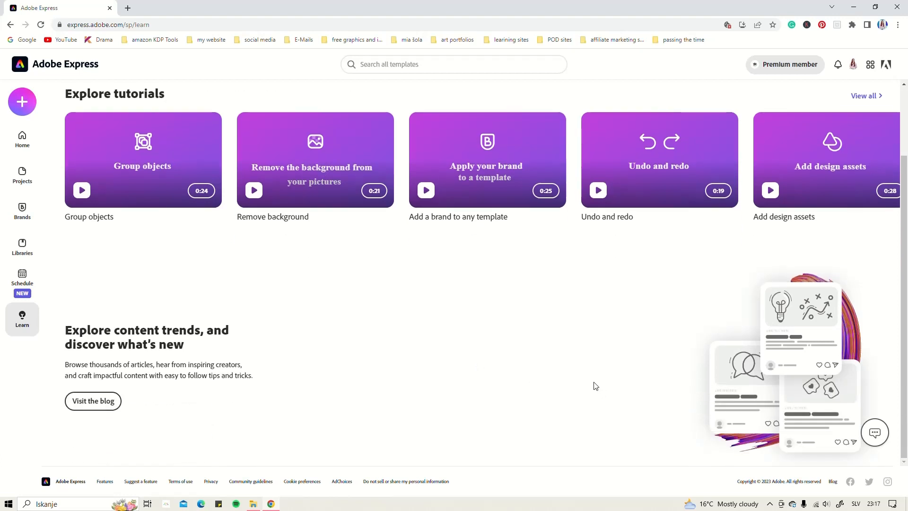
scroll(596, 386, "up", 2)
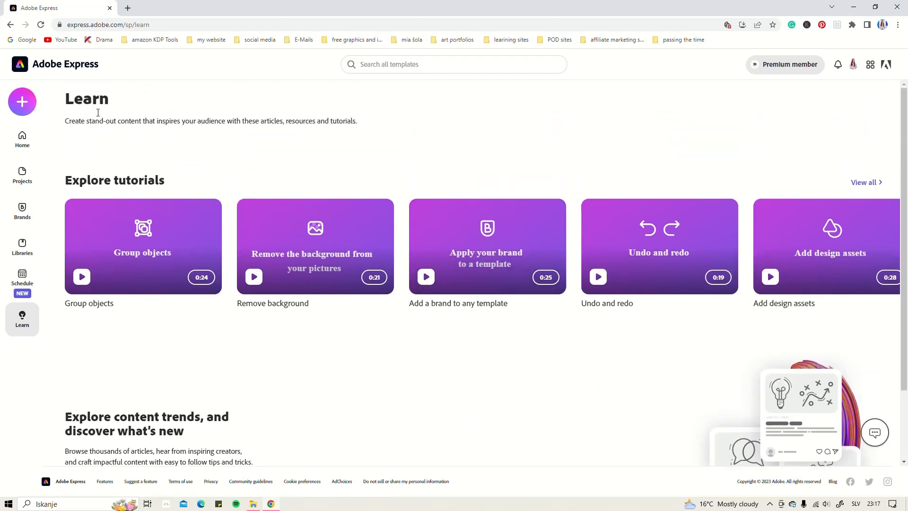
View the account options and the list of Adobe web apps and services.
left_click(853, 65)
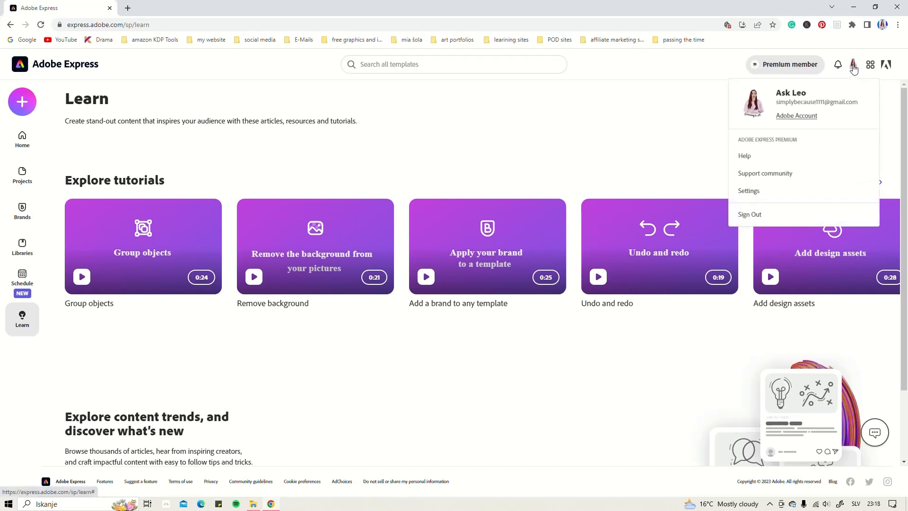
left_click(871, 65)
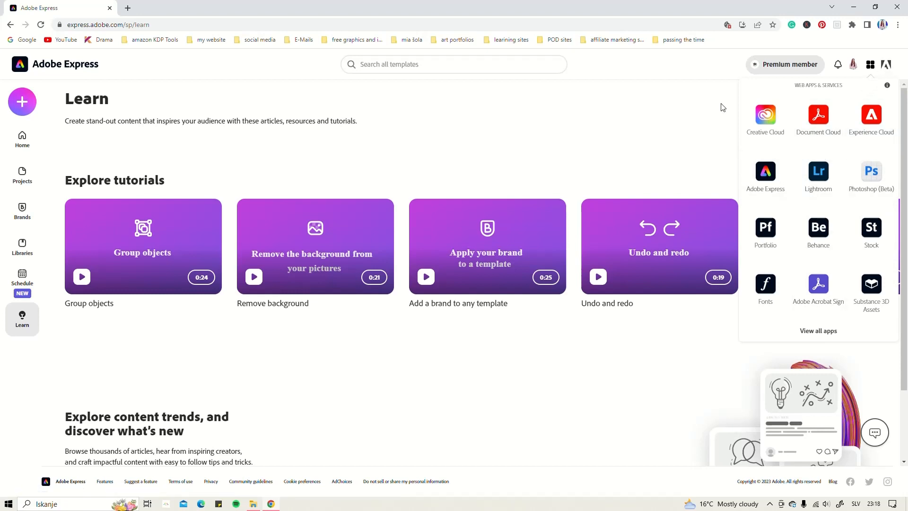
left_click(543, 121)
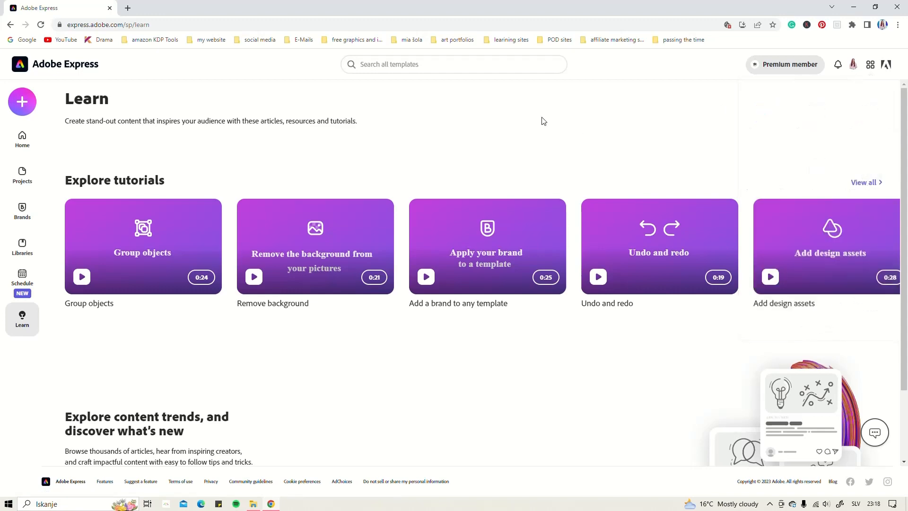
Return to the home page and look over its sections down to the included apps.
left_click(29, 137)
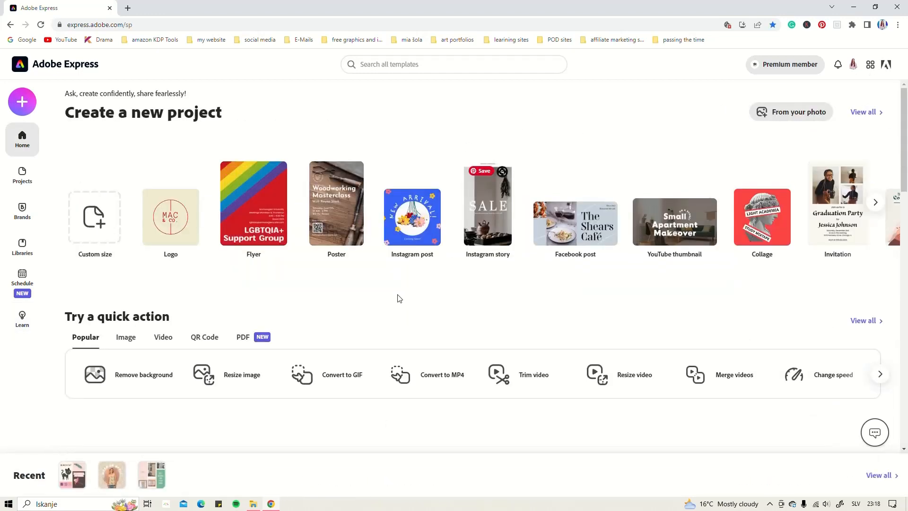
scroll(396, 295, "down", 10)
scroll(368, 284, "down", 3)
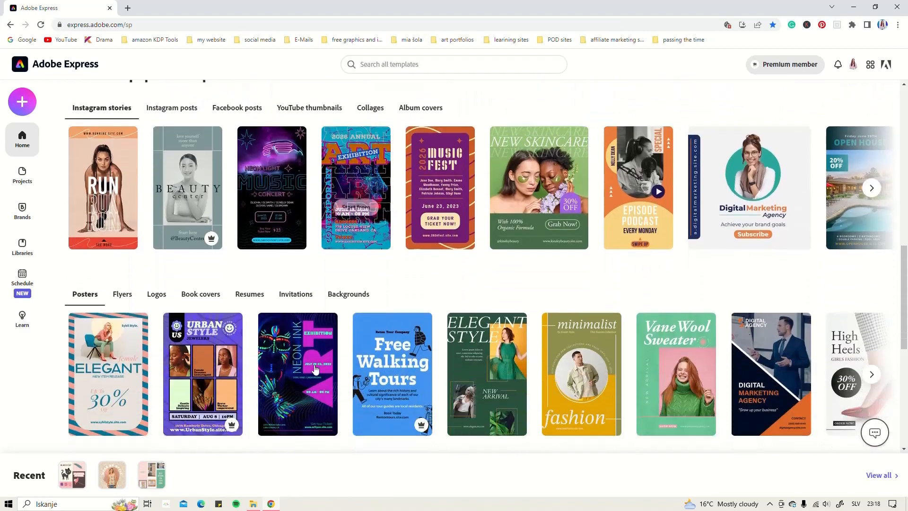
scroll(507, 279, "down", 9)
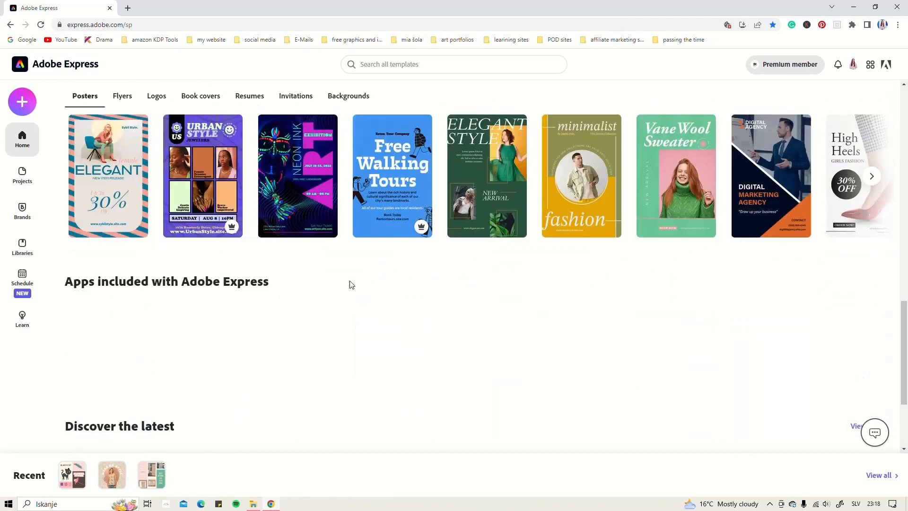
scroll(265, 296, "up", 15)
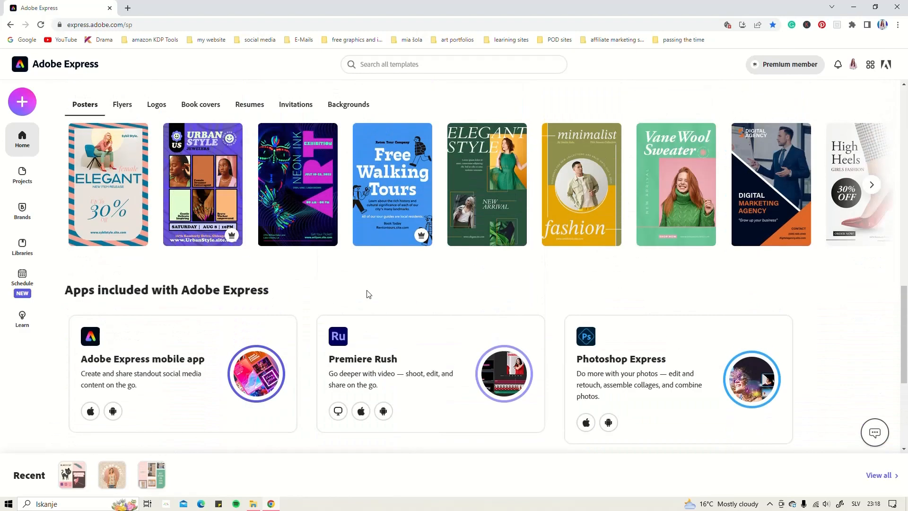
scroll(368, 294, "up", 6)
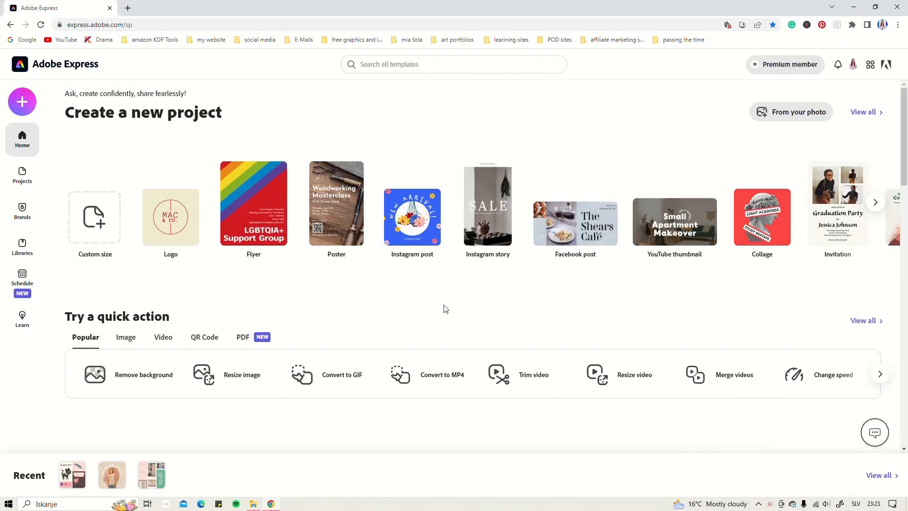
Browse the seasonal highlights and the popular template categories on the home page.
scroll(445, 308, "down", 5)
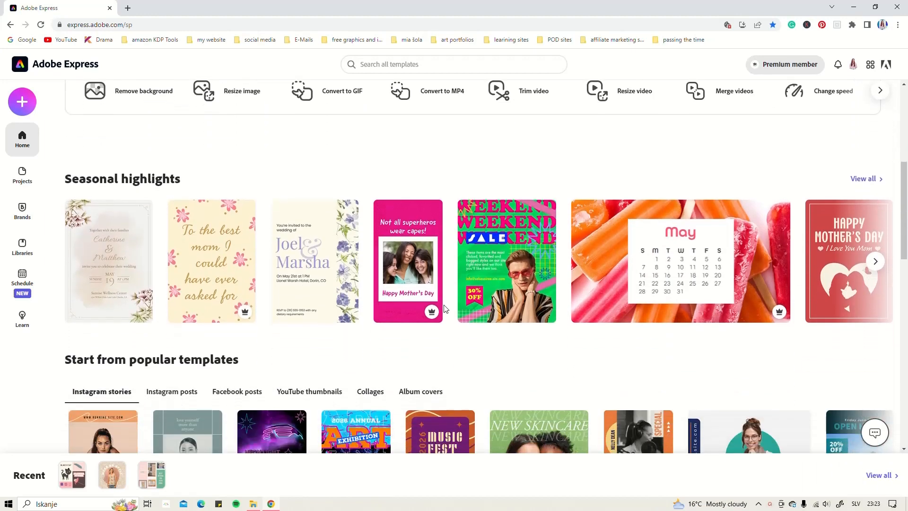
scroll(549, 264, "down", 5)
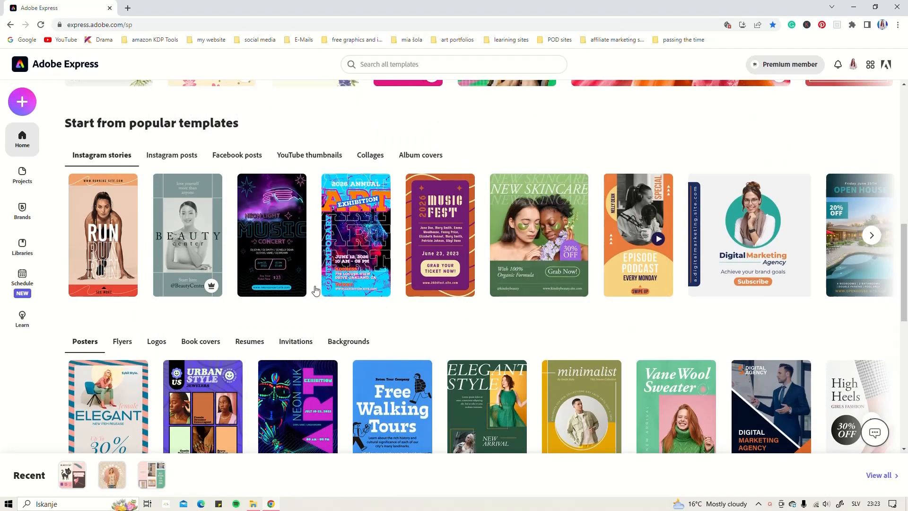
scroll(648, 269, "down", 6)
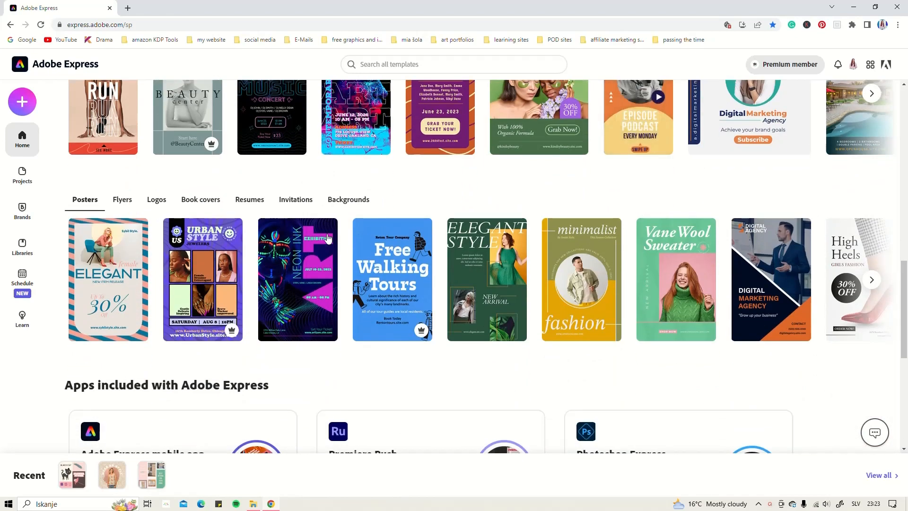
scroll(320, 240, "up", 7)
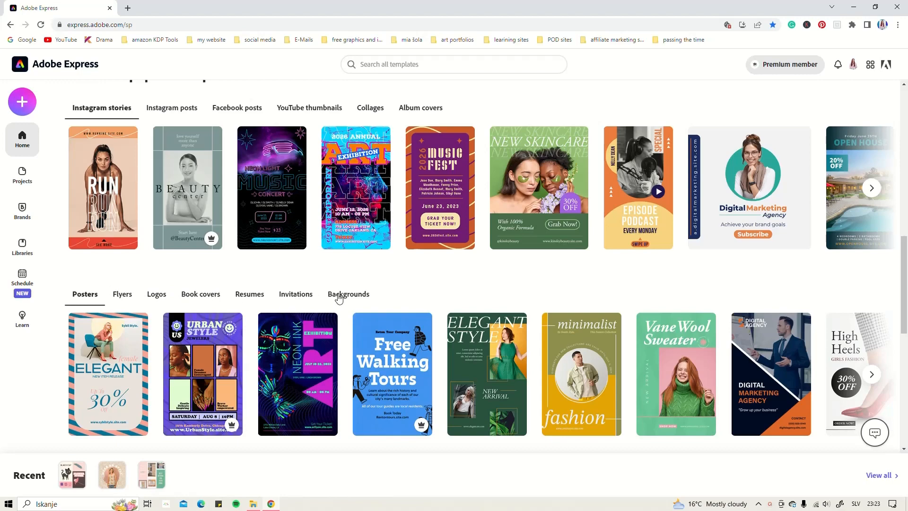
scroll(364, 296, "up", 4)
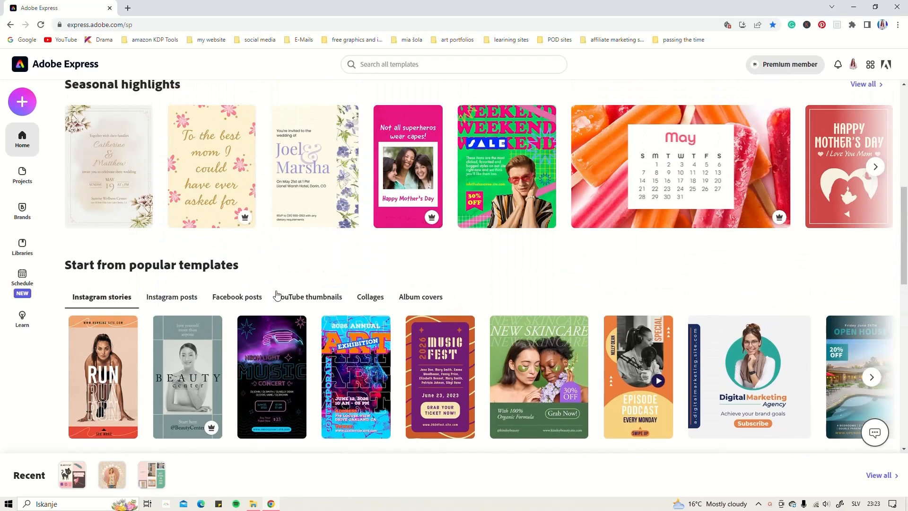
Browse the popular Instagram post templates and the poster templates on the home page.
left_click(166, 298)
scroll(342, 303, "down", 2)
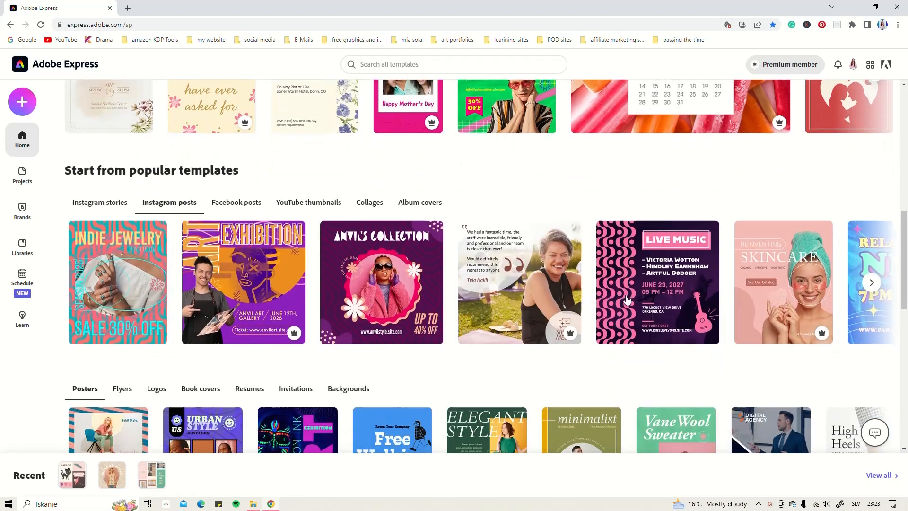
scroll(349, 290, "down", 4)
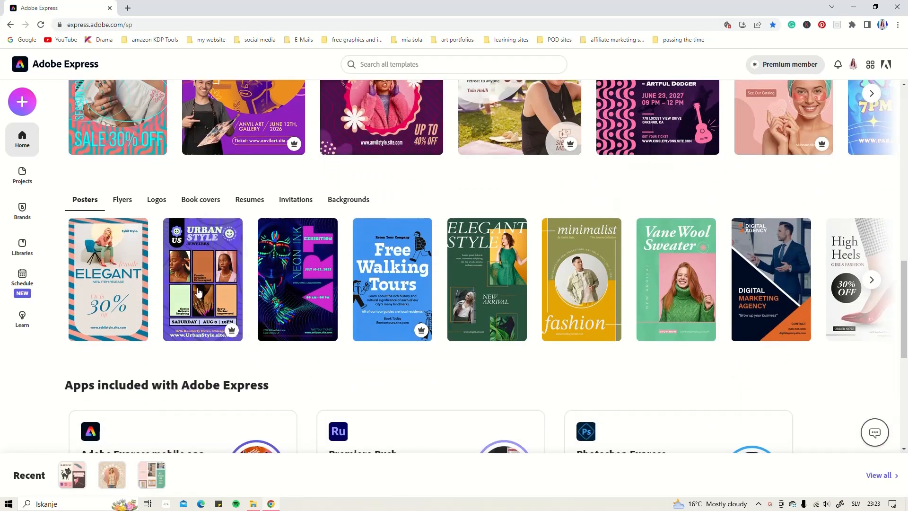
scroll(294, 313, "up", 5)
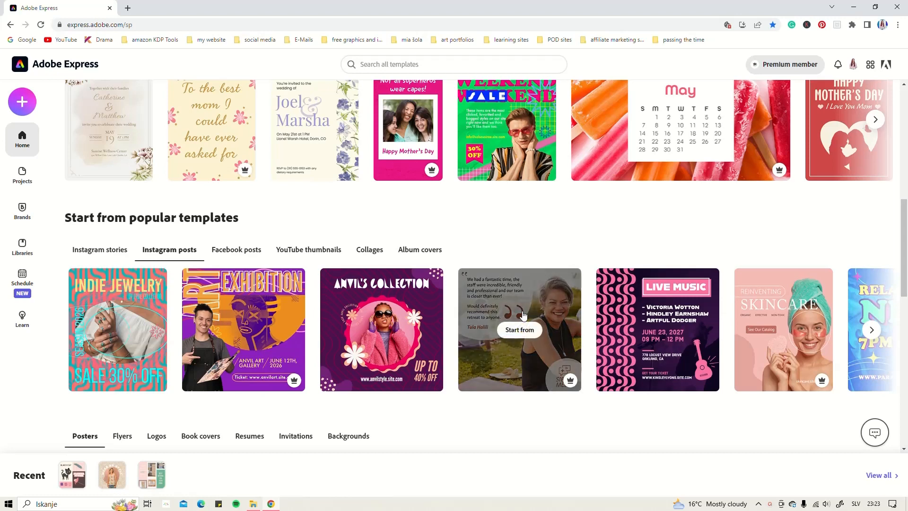
Create a new blank Instagram post project.
scroll(434, 324, "up", 7)
scroll(434, 325, "up", 2)
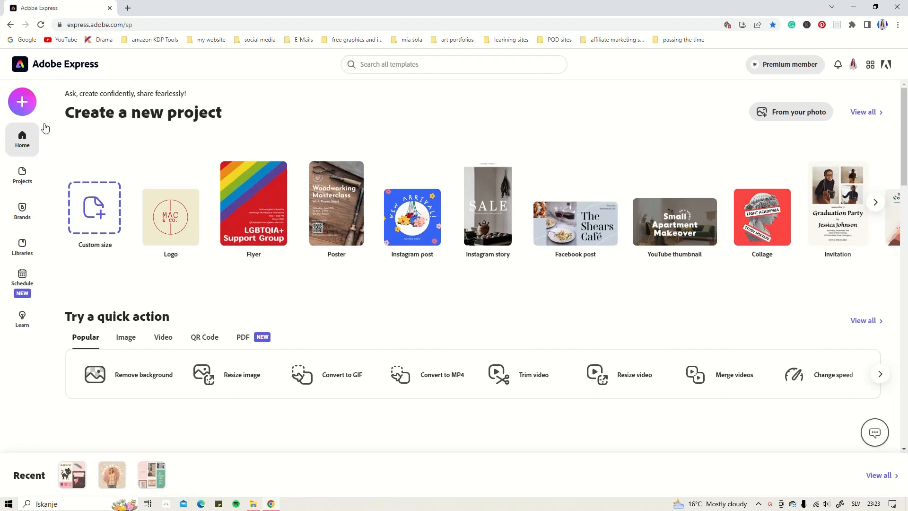
left_click(24, 104)
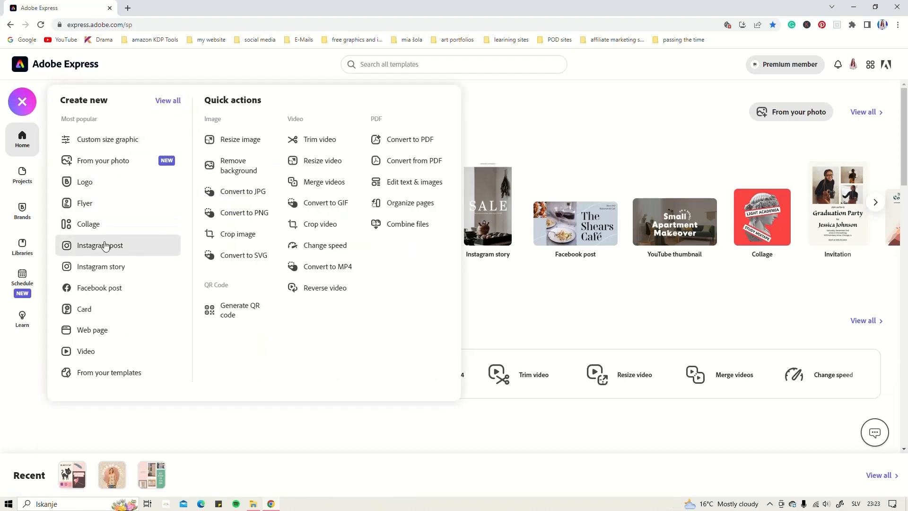
left_click(85, 247)
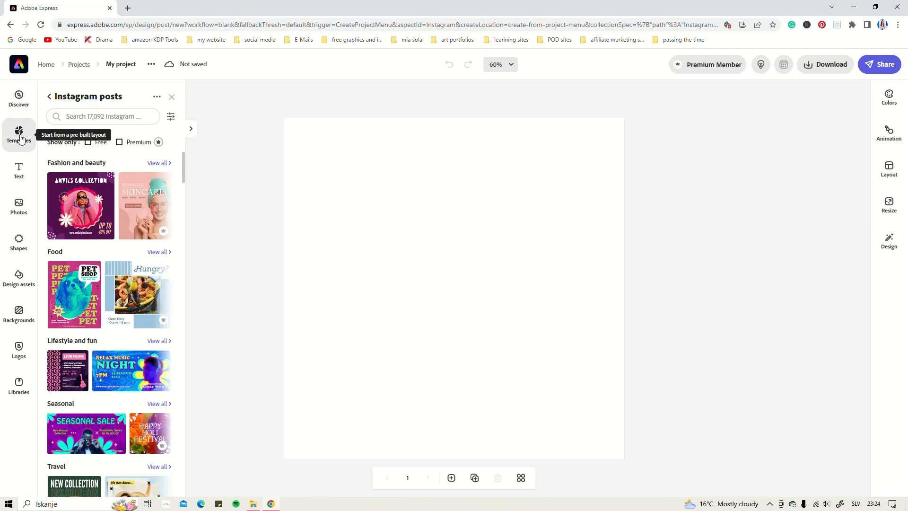
Look through the available shapes and the design asset categories, from trending items down to overlays.
left_click(19, 242)
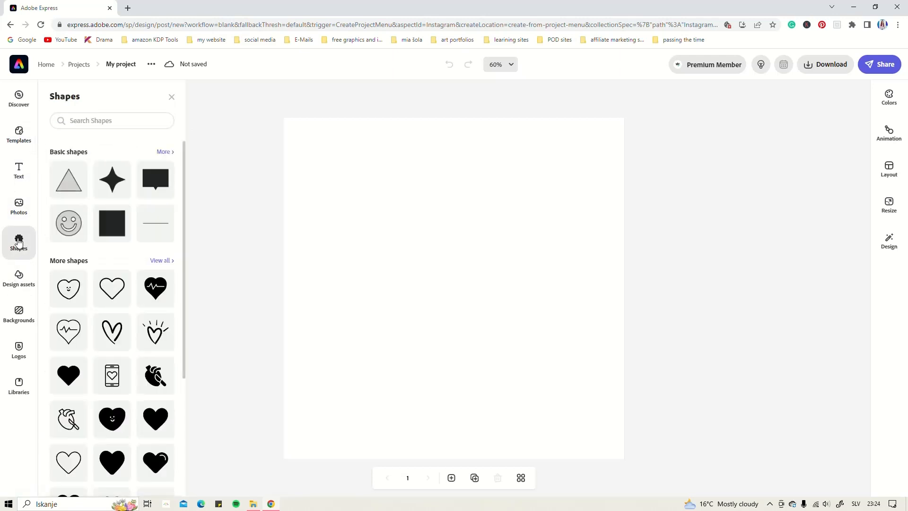
left_click(18, 277)
left_click(22, 242)
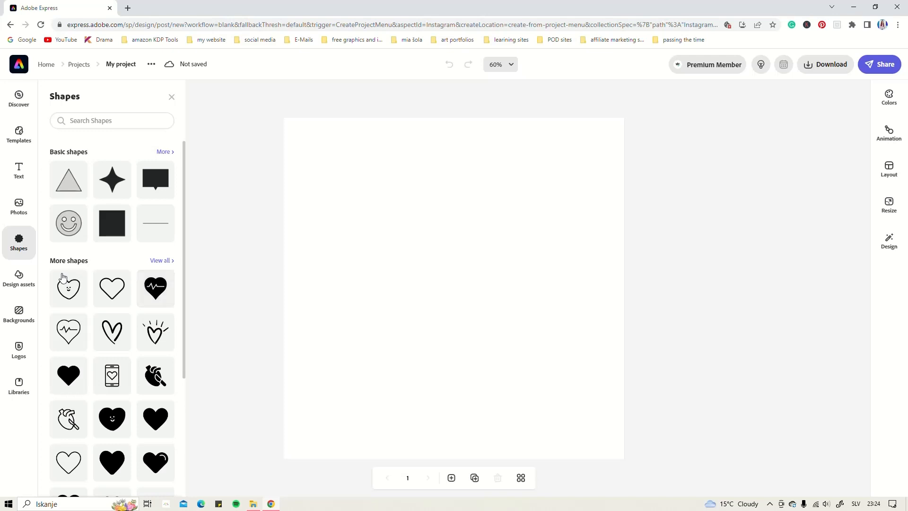
left_click(19, 277)
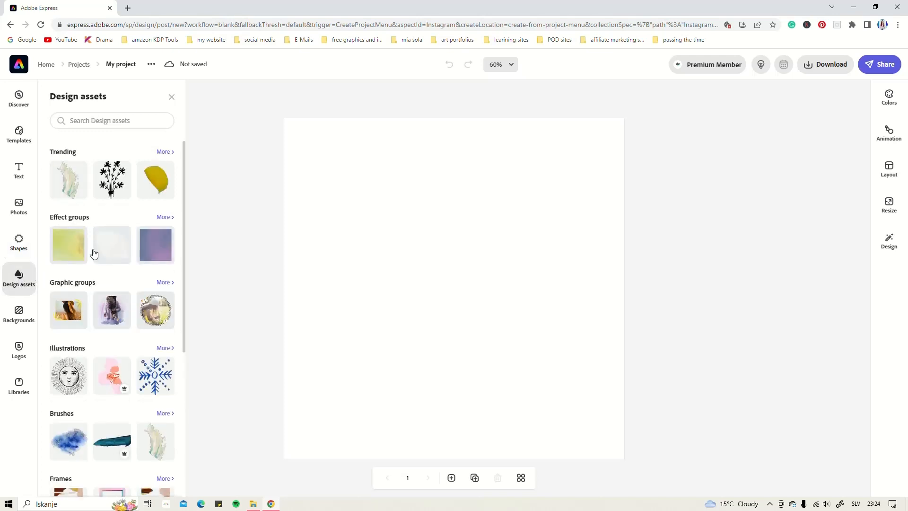
scroll(85, 310, "down", 5)
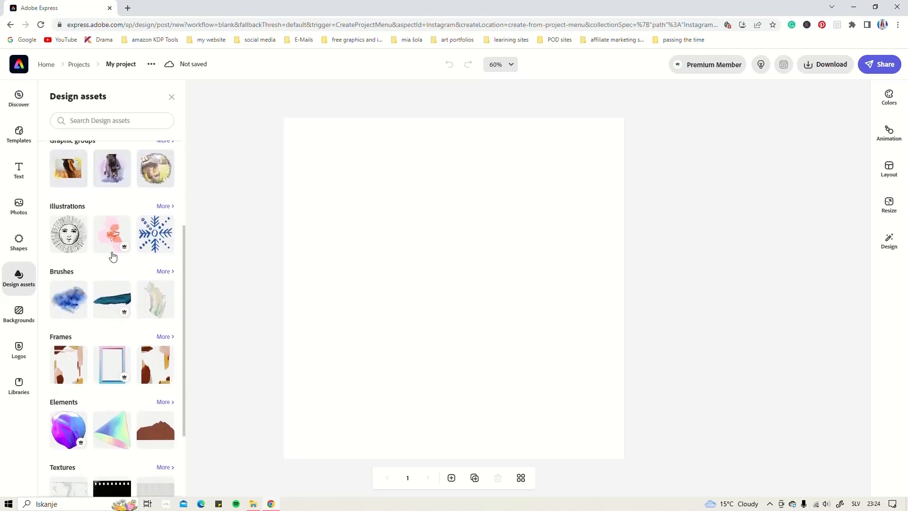
scroll(92, 289, "down", 1)
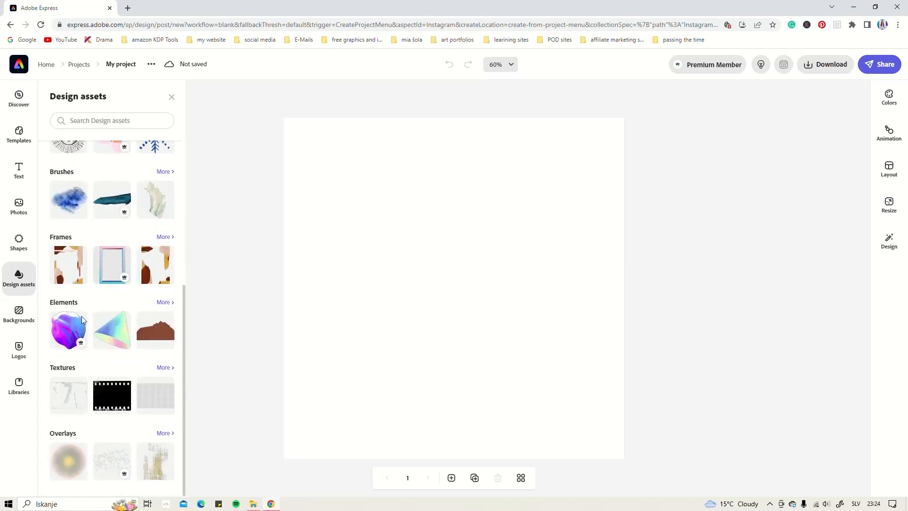
scroll(111, 274, "up", 5)
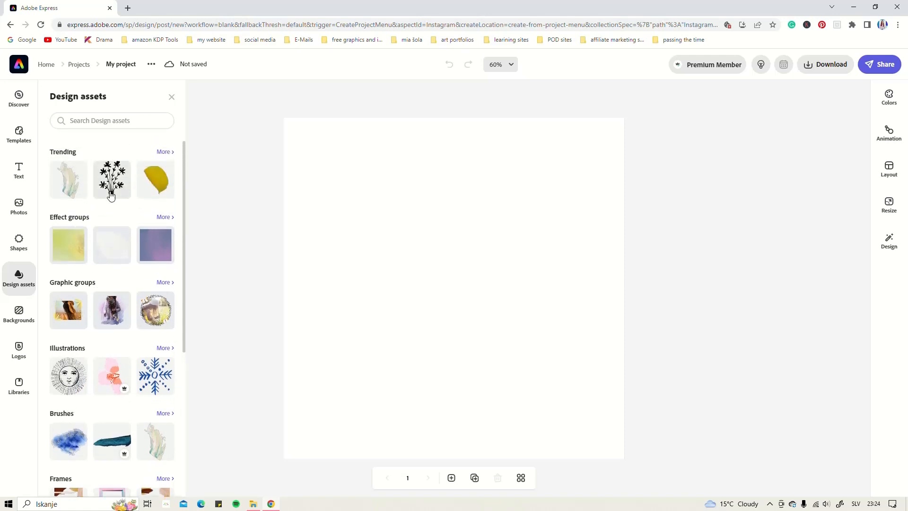
scroll(76, 355, "down", 2)
scroll(76, 331, "down", 1)
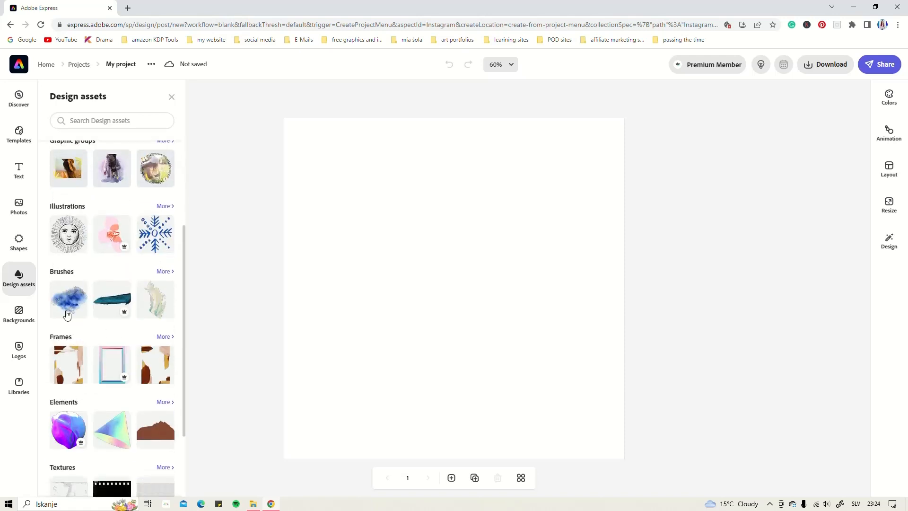
scroll(57, 322, "up", 3)
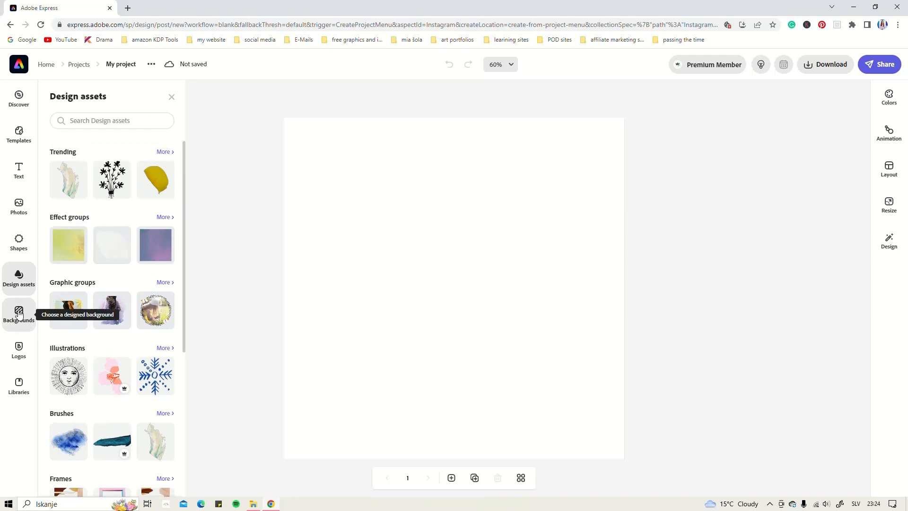
Browse the background categories, from trending backgrounds down to sports and activities.
left_click(19, 314)
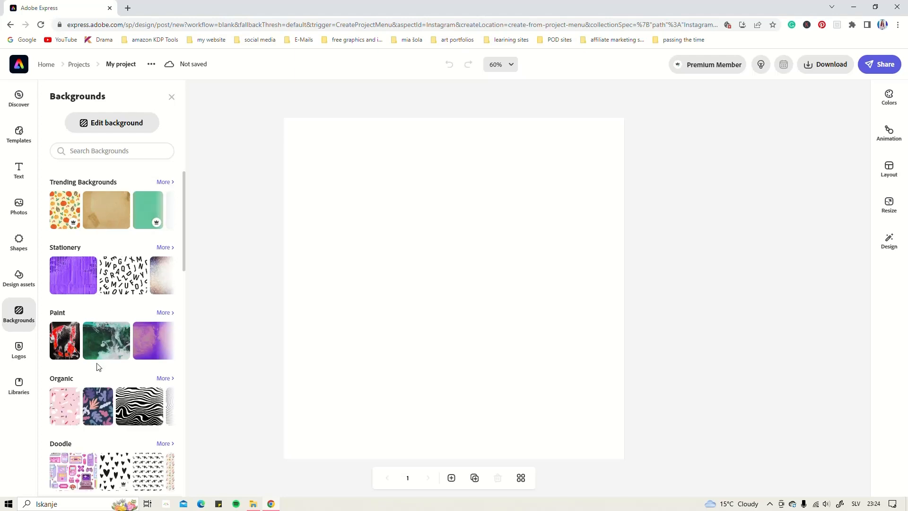
scroll(96, 364, "down", 5)
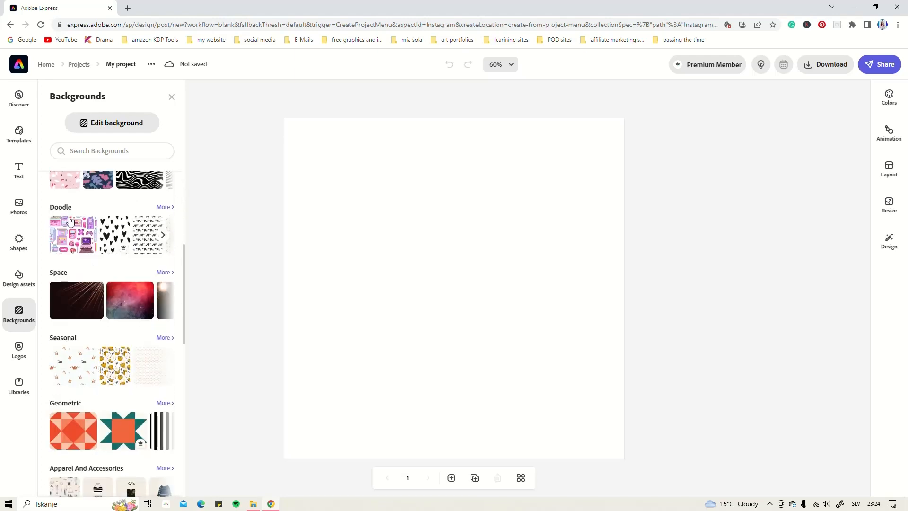
scroll(97, 331, "down", 5)
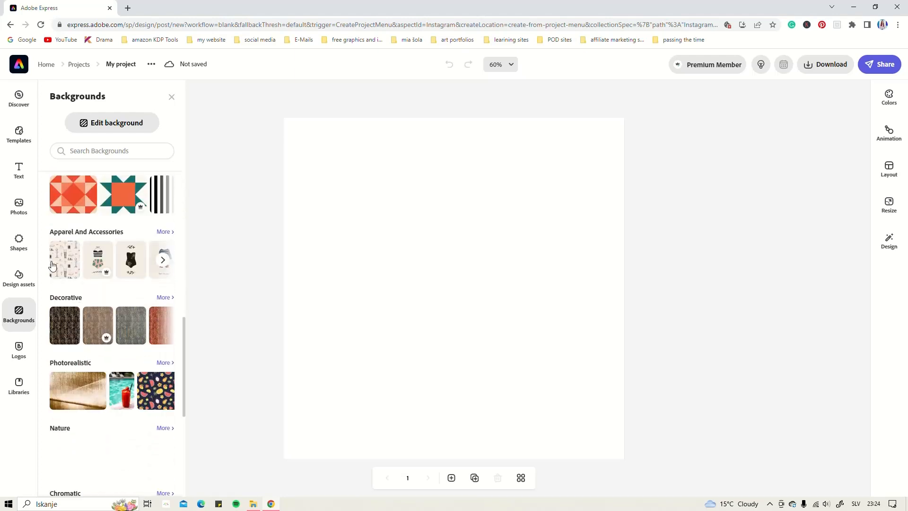
scroll(85, 345, "down", 5)
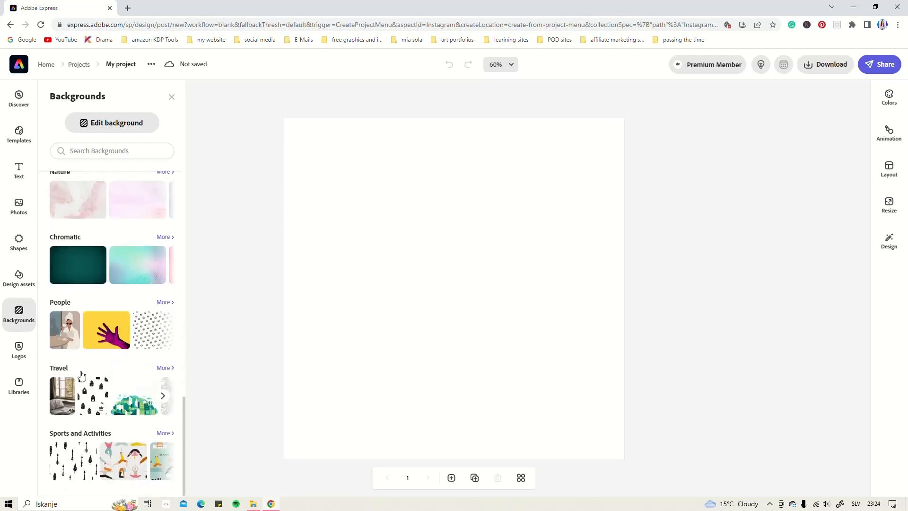
scroll(94, 369, "up", 2)
scroll(97, 359, "up", 5)
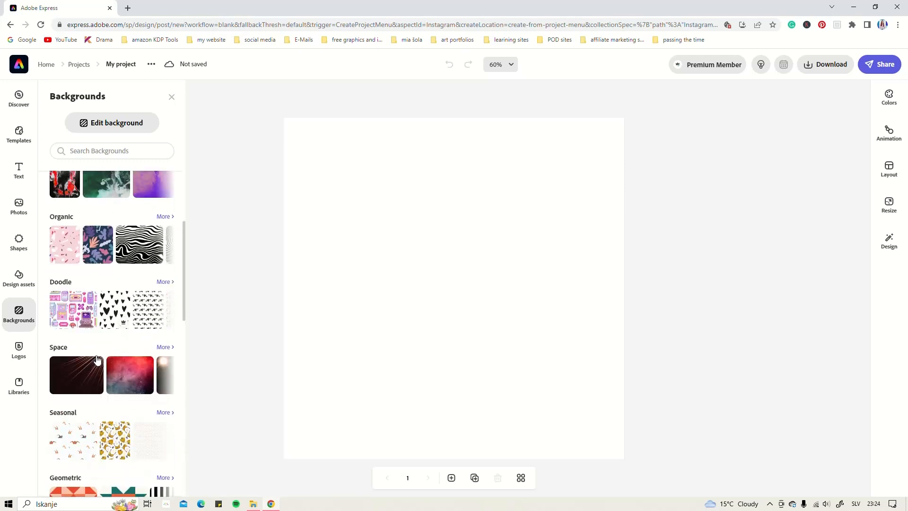
View the brand logos and the list of saved libraries available to the project.
left_click(21, 349)
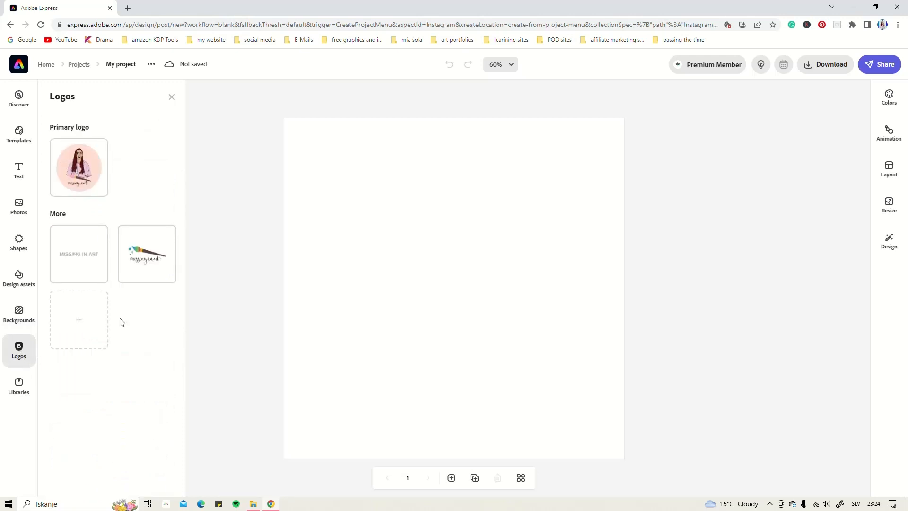
left_click(19, 384)
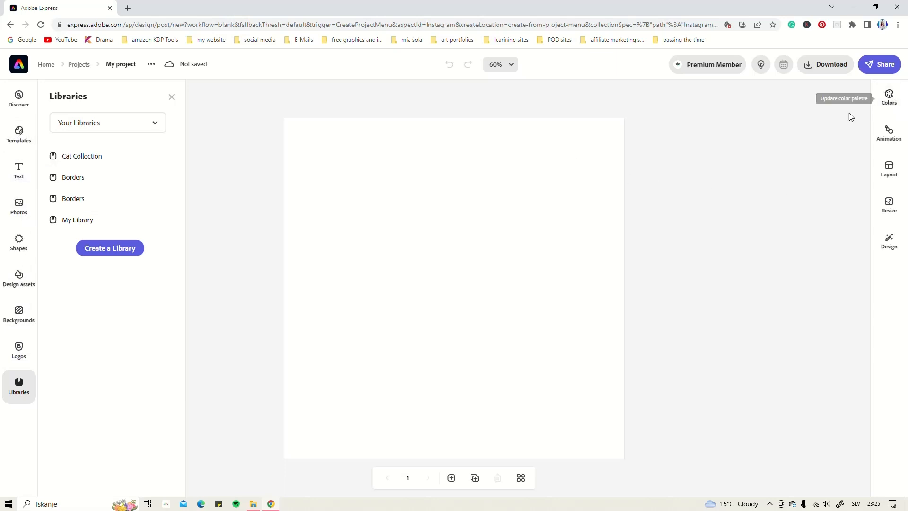
Examine the current color palette and the suggested palettes by theme, from Bold to Neutral.
left_click(891, 99)
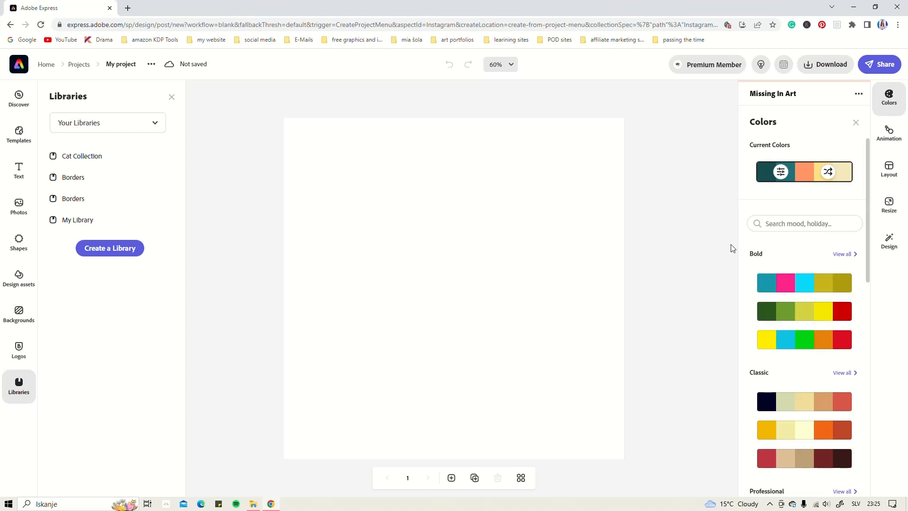
scroll(805, 286, "down", 3)
scroll(805, 289, "down", 8)
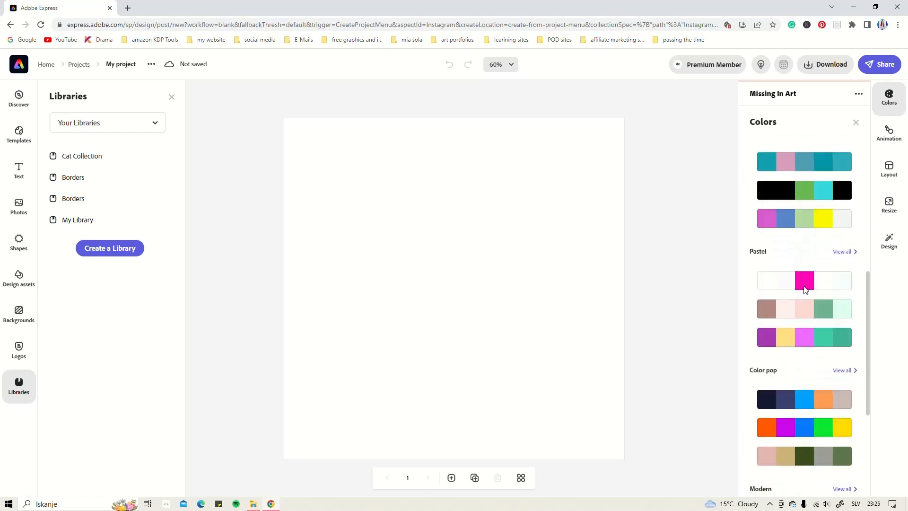
scroll(806, 290, "down", 3)
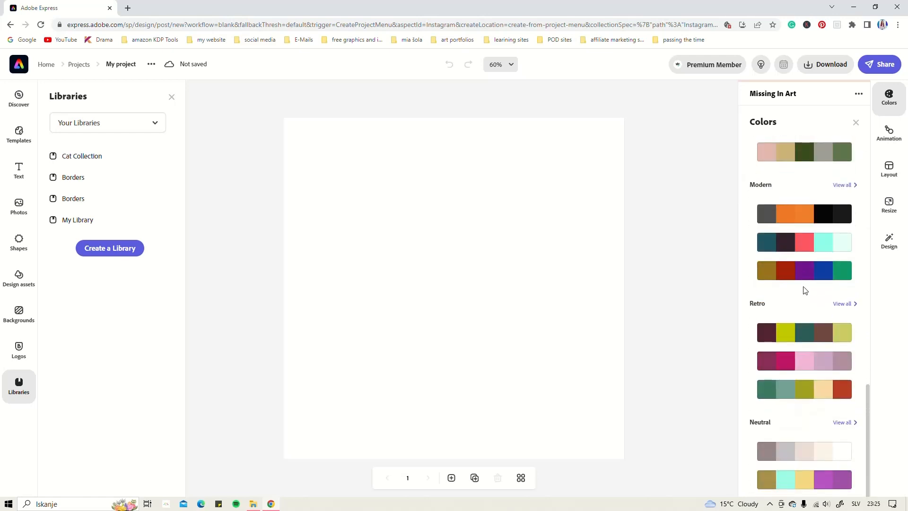
scroll(816, 318, "up", 2)
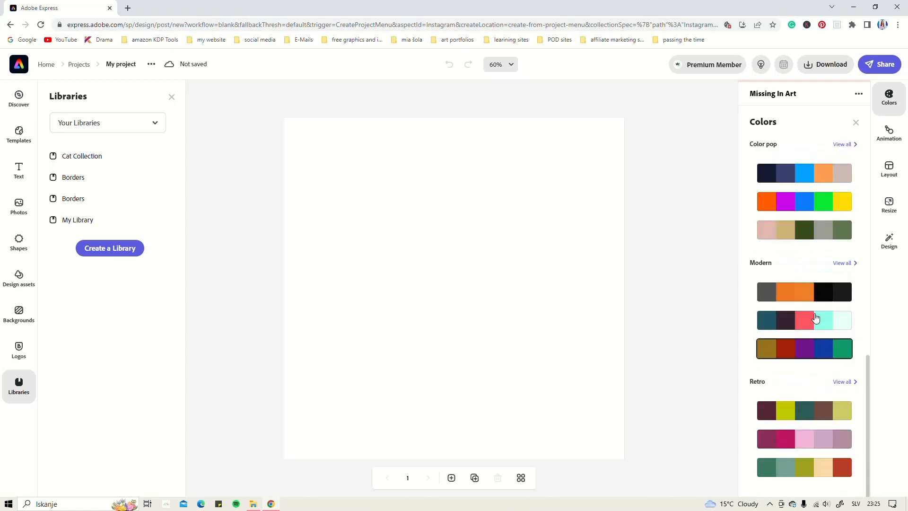
scroll(815, 284, "up", 10)
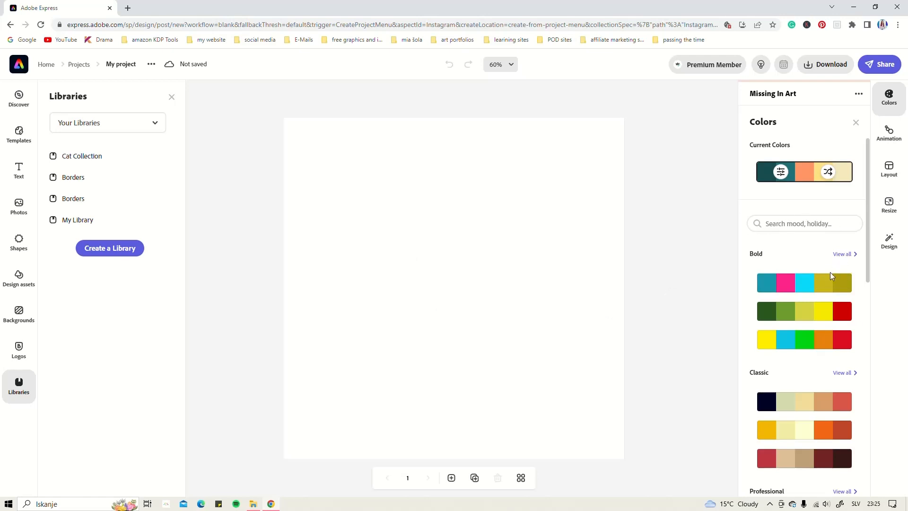
scroll(830, 271, "down", 8)
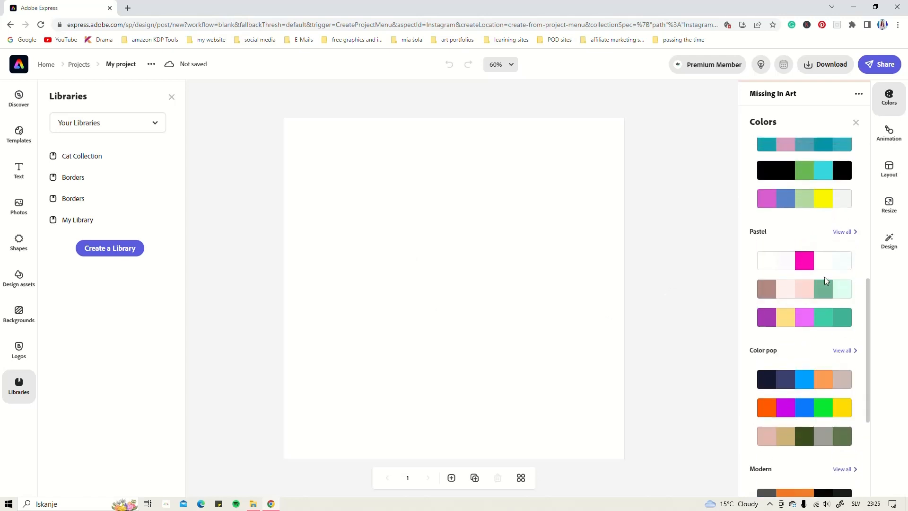
scroll(807, 293, "down", 3)
scroll(832, 264, "up", 10)
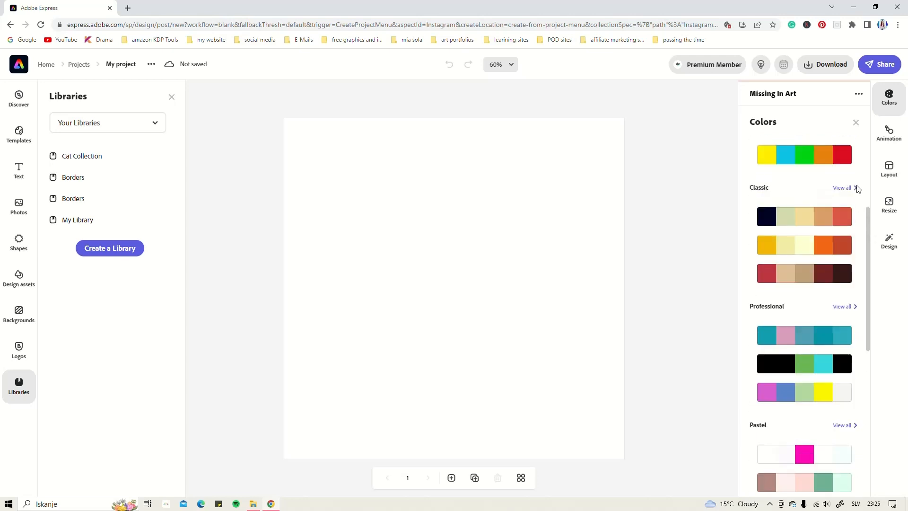
View the page animation options and browse the simple, banner and grid layouts.
left_click(894, 135)
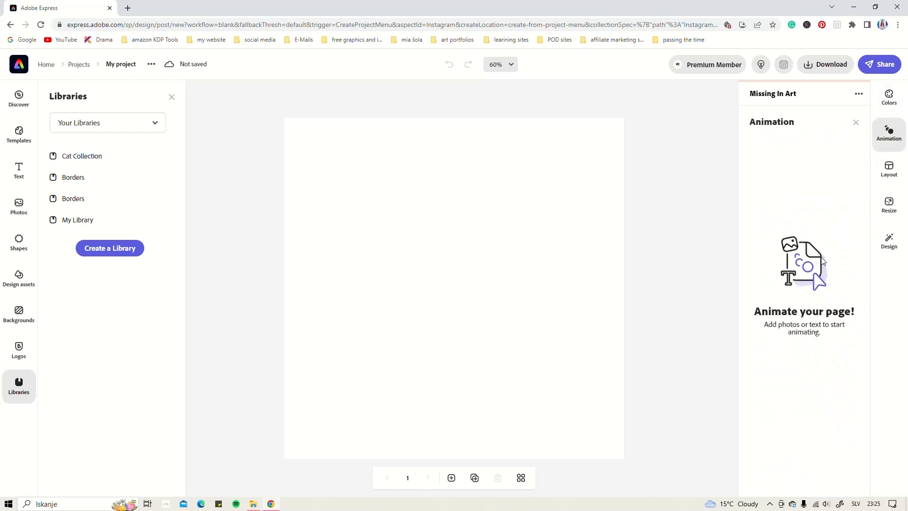
left_click(882, 171)
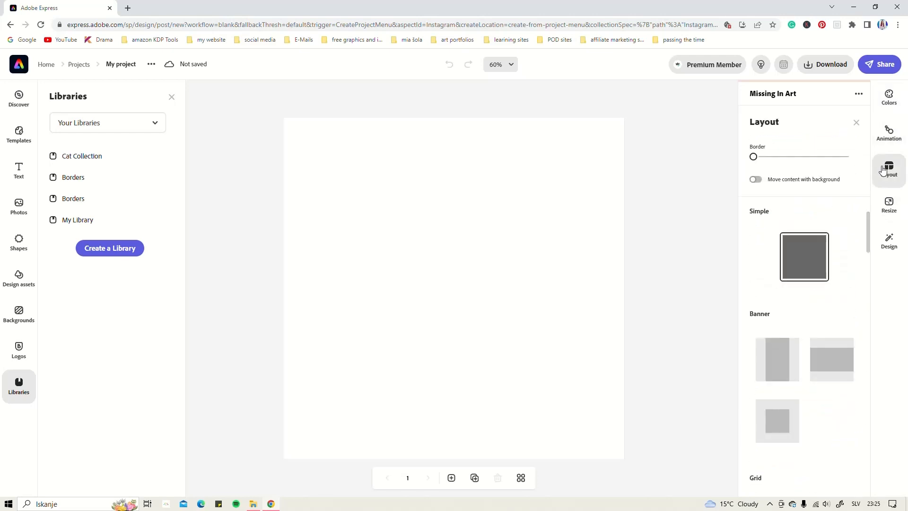
scroll(823, 265, "down", 10)
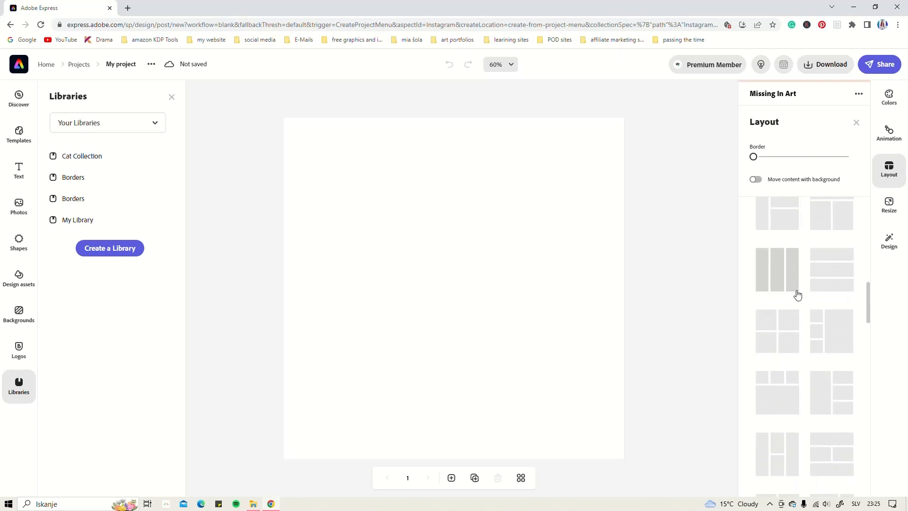
scroll(798, 295, "down", 6)
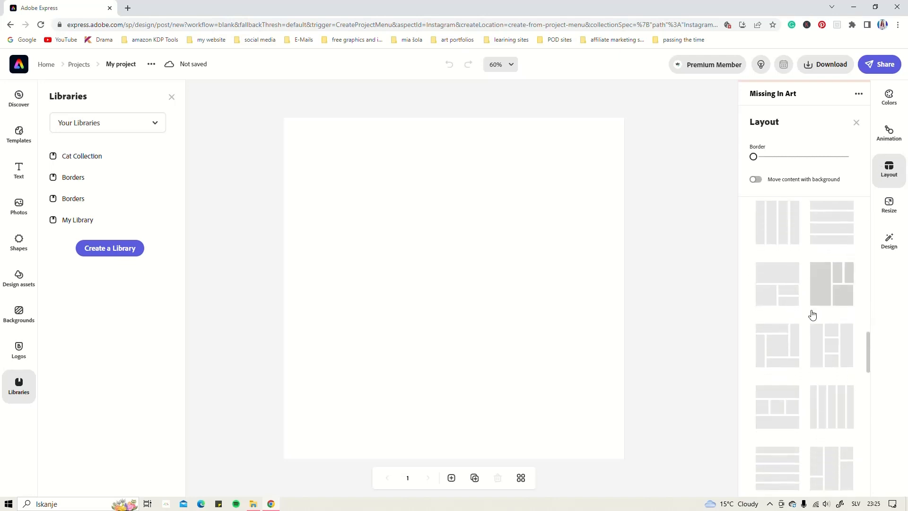
scroll(797, 372, "down", 7)
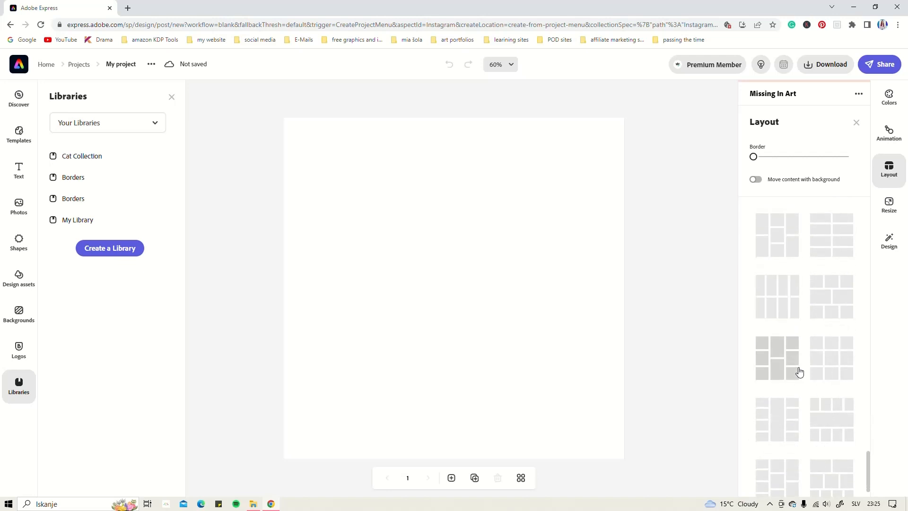
scroll(800, 370, "up", 7)
scroll(802, 306, "up", 2)
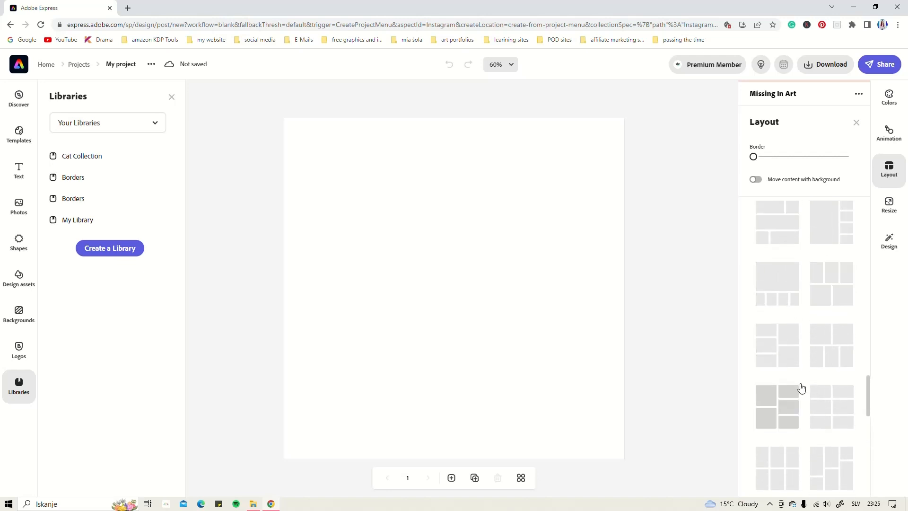
scroll(808, 265, "up", 5)
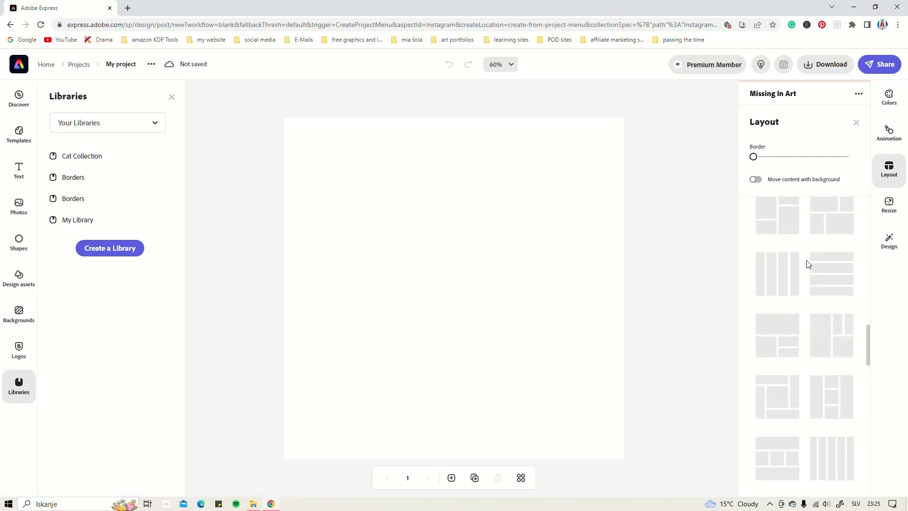
Finish reviewing the layouts and browse the resize presets, from social posts and print sizes to social profile, widescreen and banner formats.
scroll(807, 264, "up", 3)
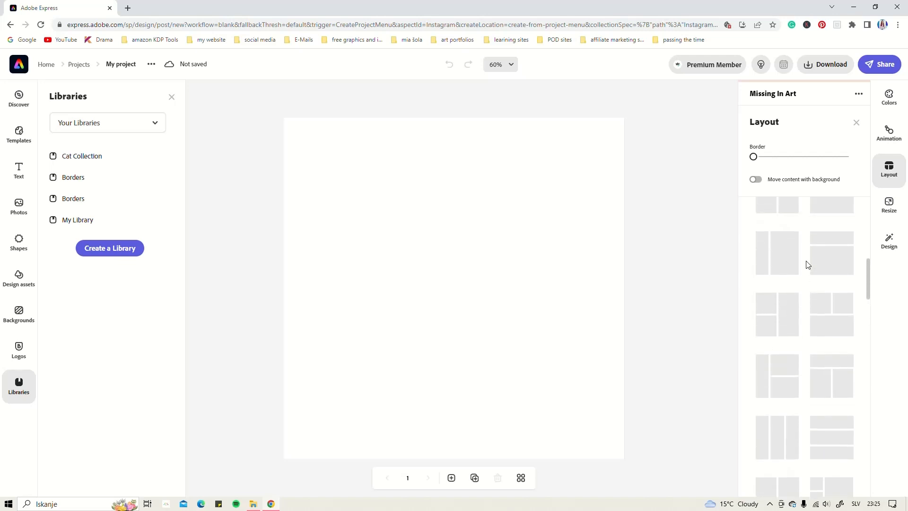
scroll(808, 266, "up", 5)
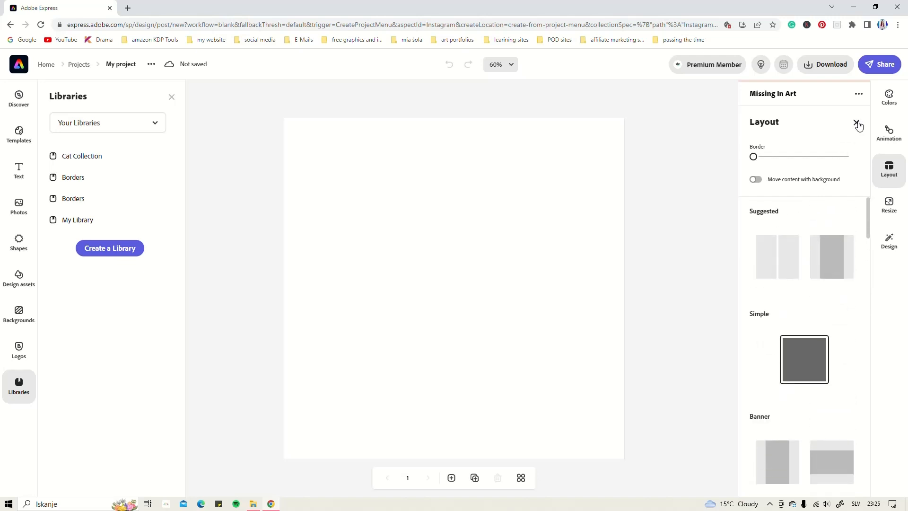
left_click(889, 203)
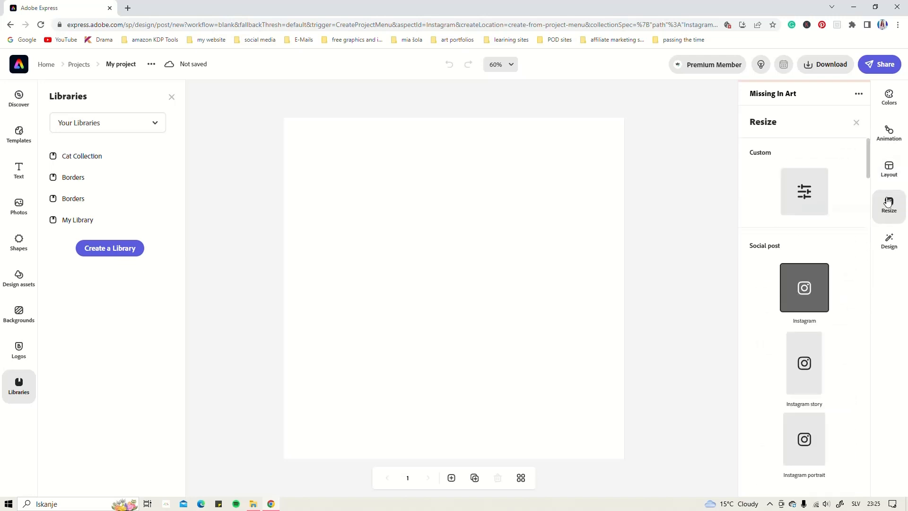
scroll(810, 278, "down", 8)
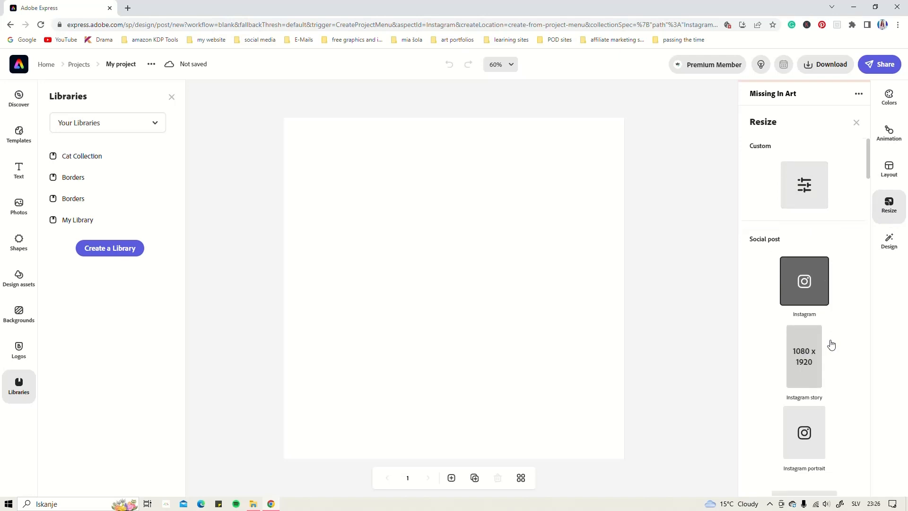
scroll(799, 367, "down", 10)
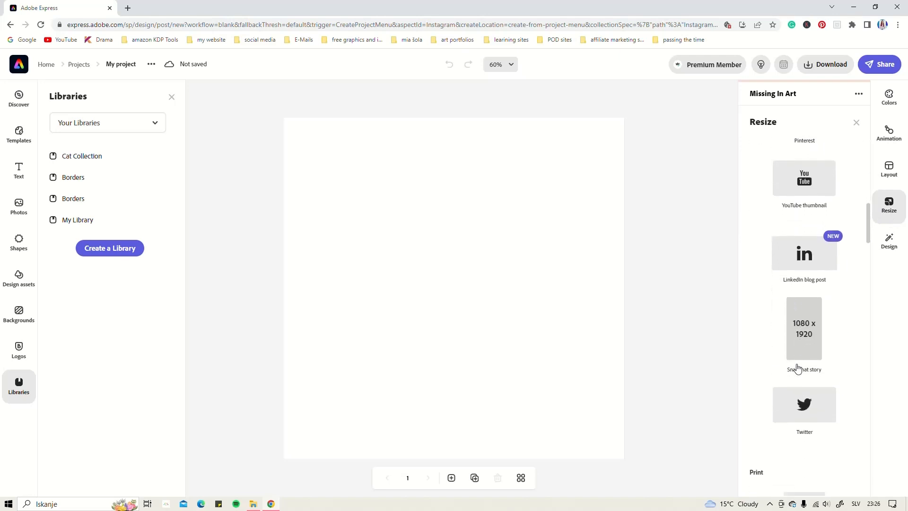
scroll(798, 354, "down", 10)
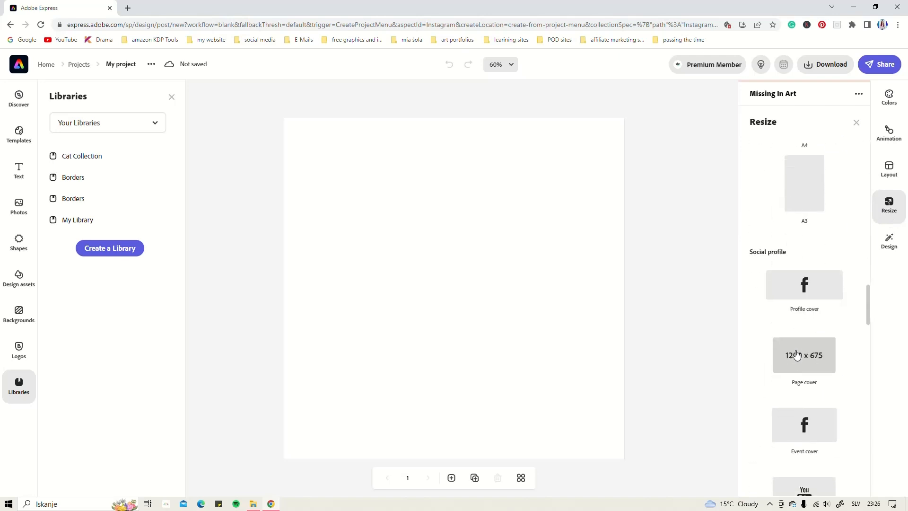
scroll(797, 355, "down", 10)
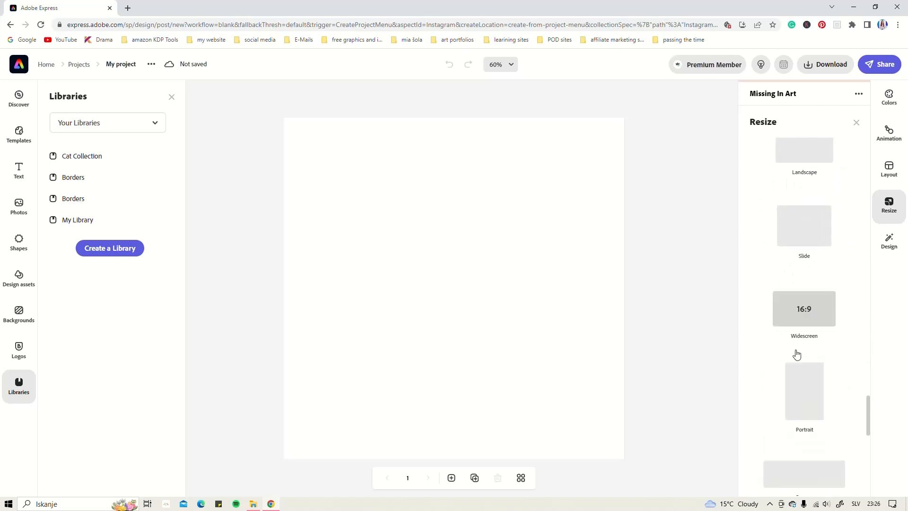
scroll(796, 353, "down", 3)
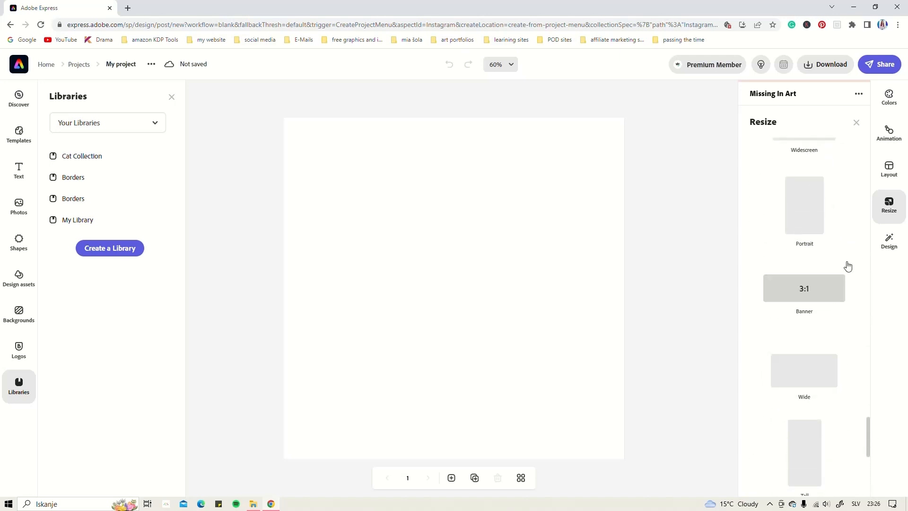
Examine the brand option and browse the suggested design variations for the page.
left_click(886, 239)
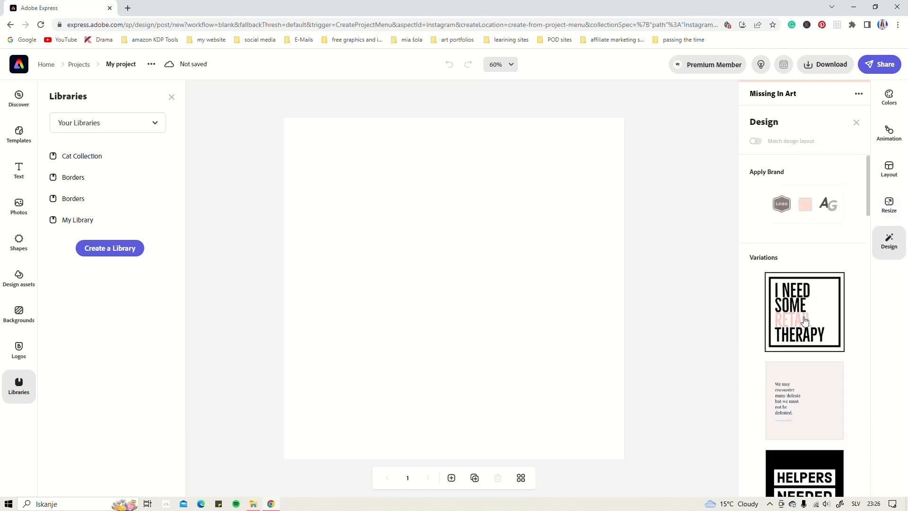
scroll(805, 321, "down", 4)
scroll(805, 320, "down", 10)
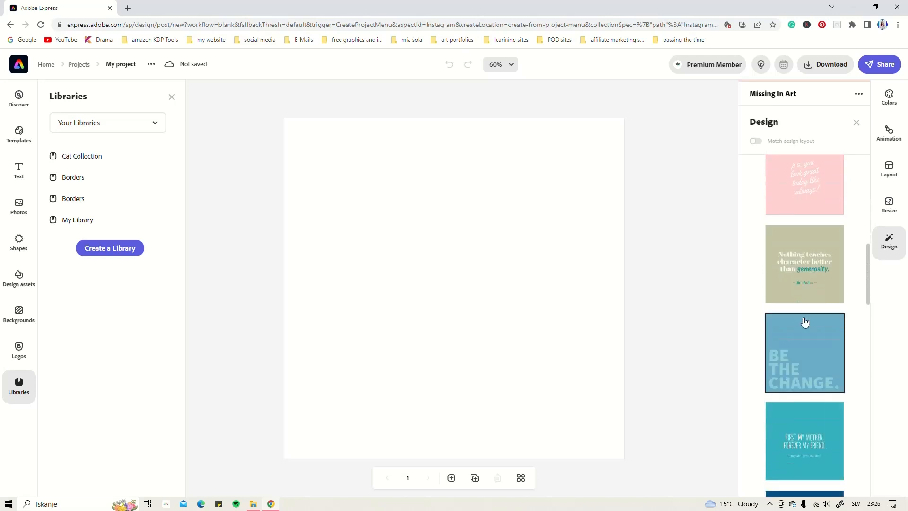
scroll(805, 322, "down", 10)
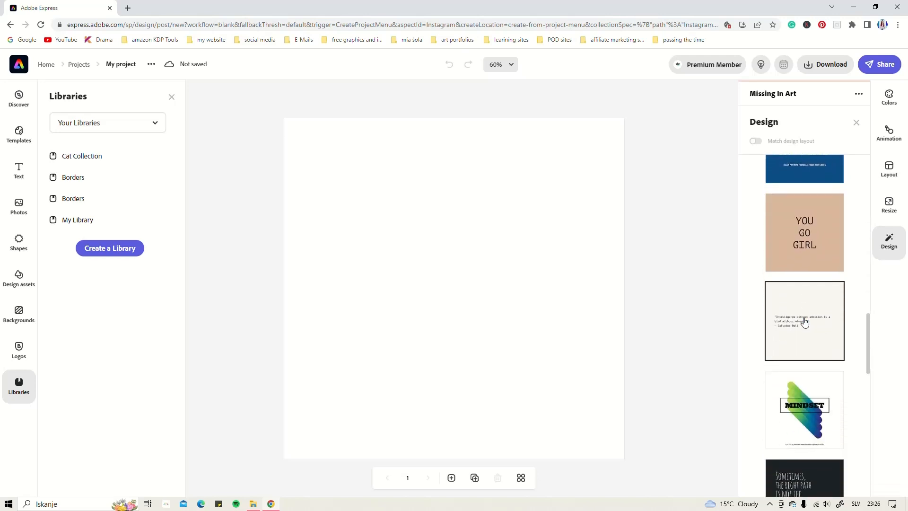
scroll(805, 321, "down", 10)
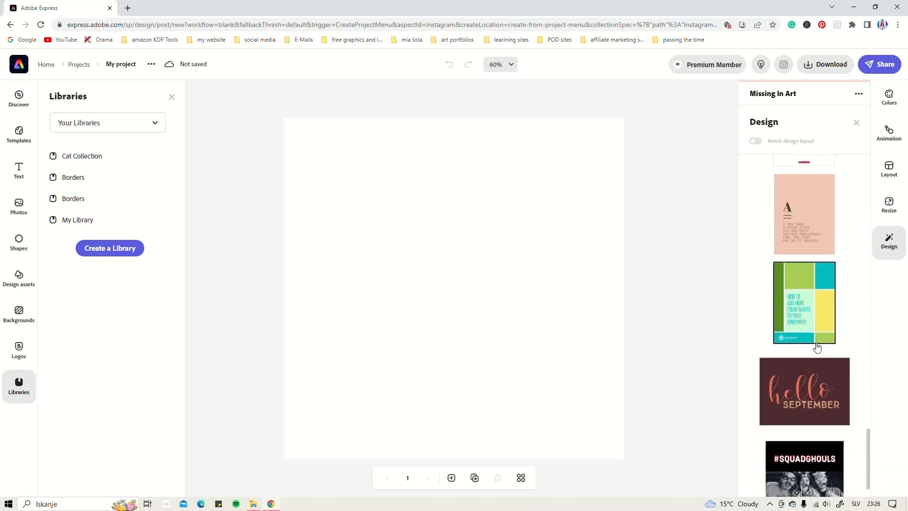
scroll(816, 342, "up", 20)
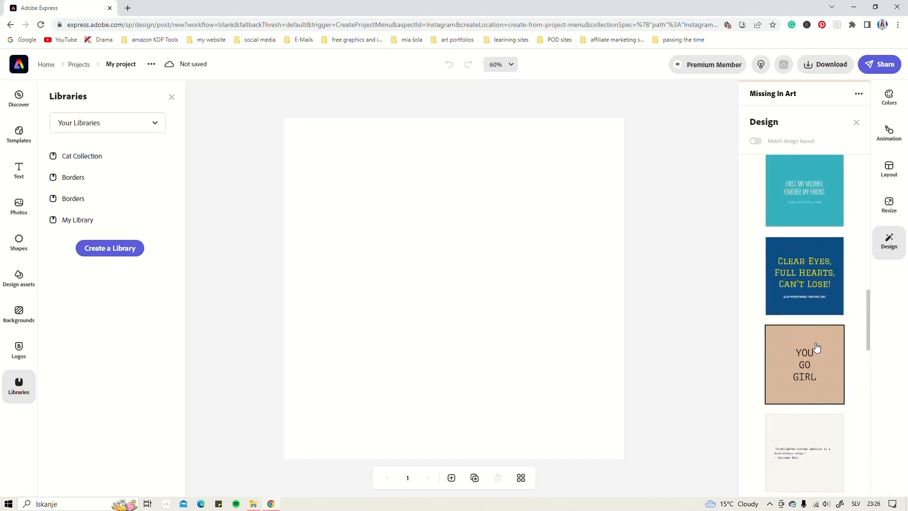
scroll(815, 345, "up", 15)
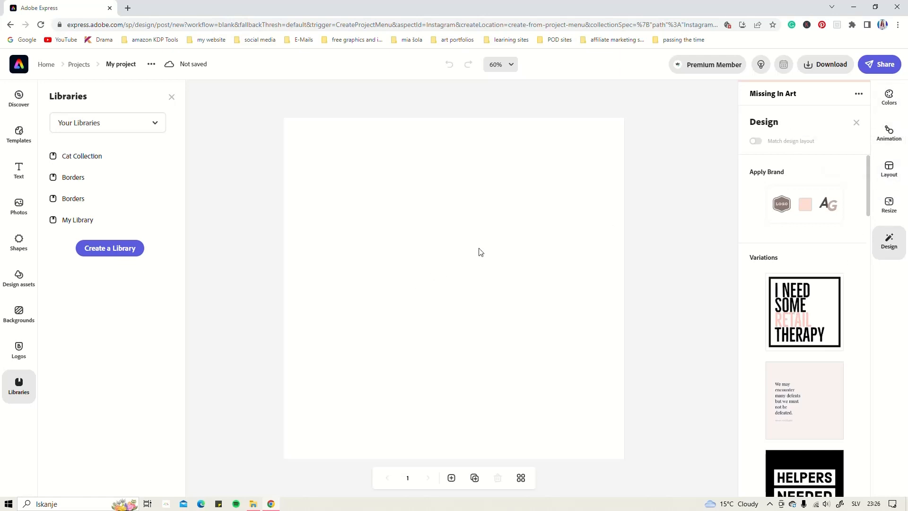
Apply the first Missing In Art brand palette to the page and shuffle its colors until the background is dark brown.
left_click(891, 101)
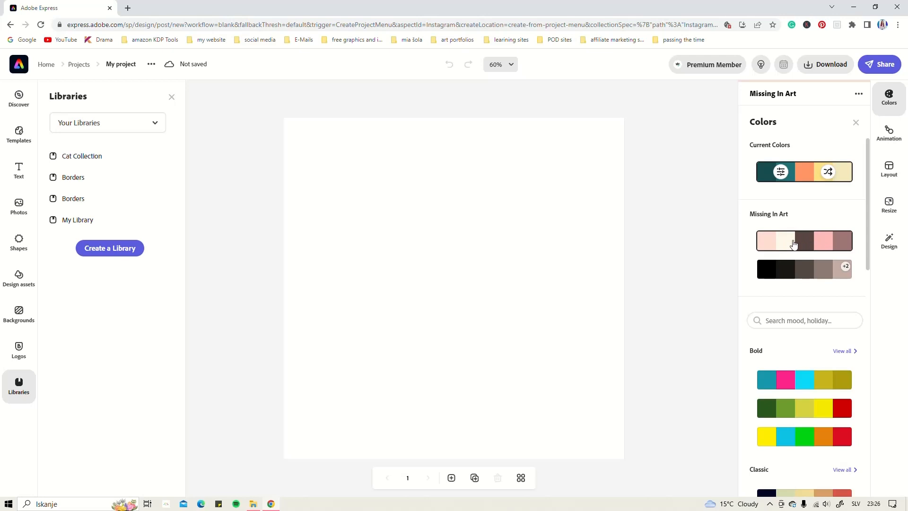
left_click(768, 244)
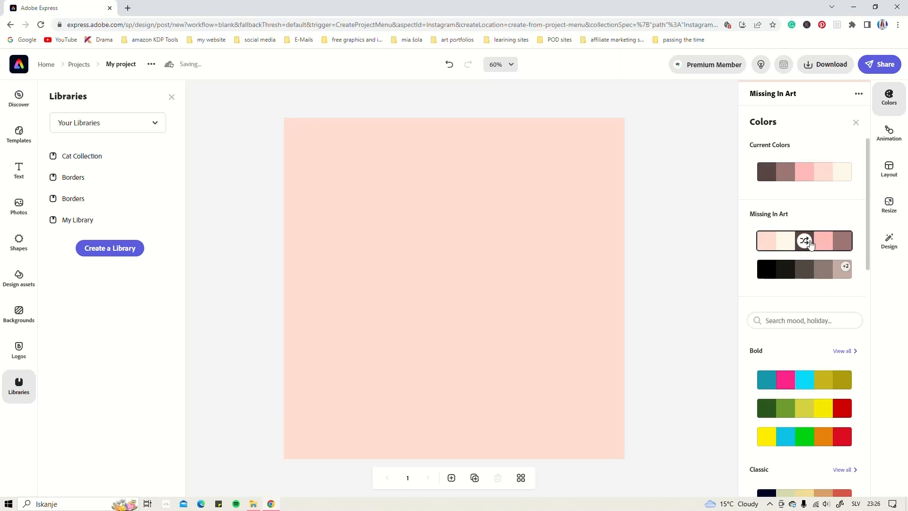
left_click(806, 241)
left_click(806, 242)
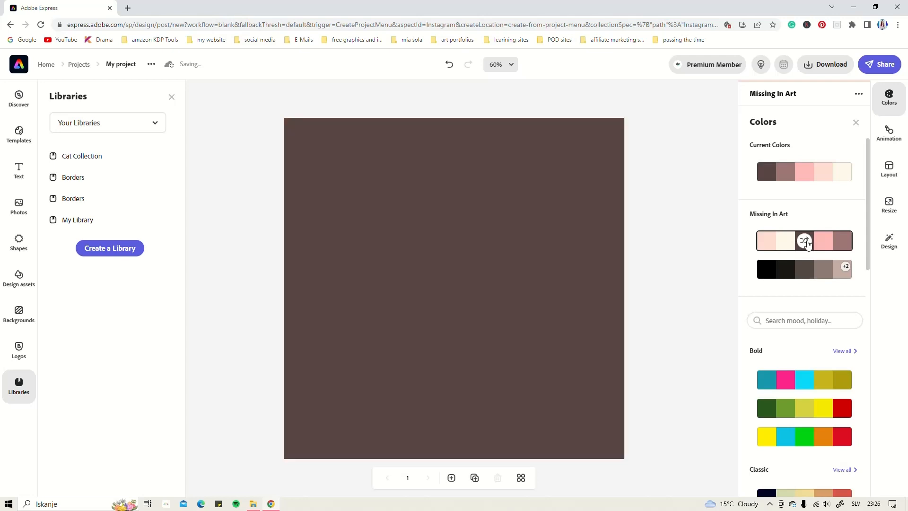
left_click(804, 242)
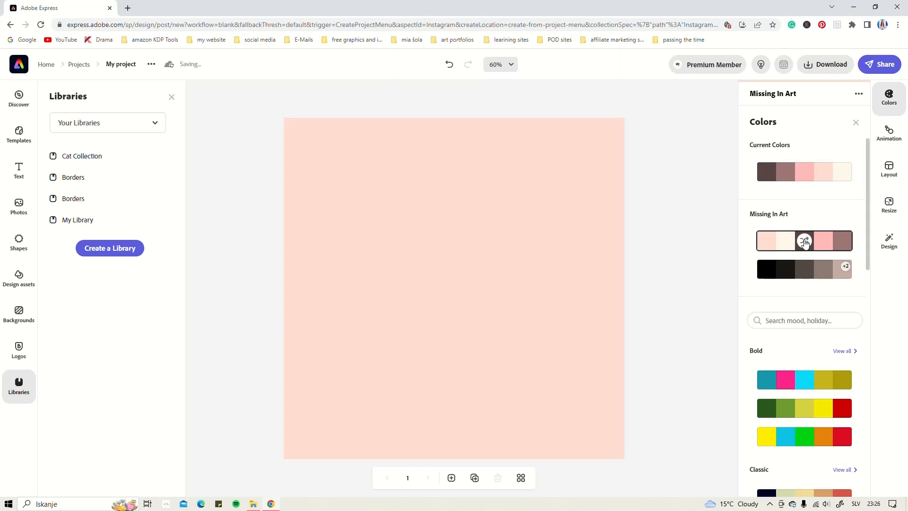
left_click(806, 242)
left_click(806, 242)
left_click(806, 242)
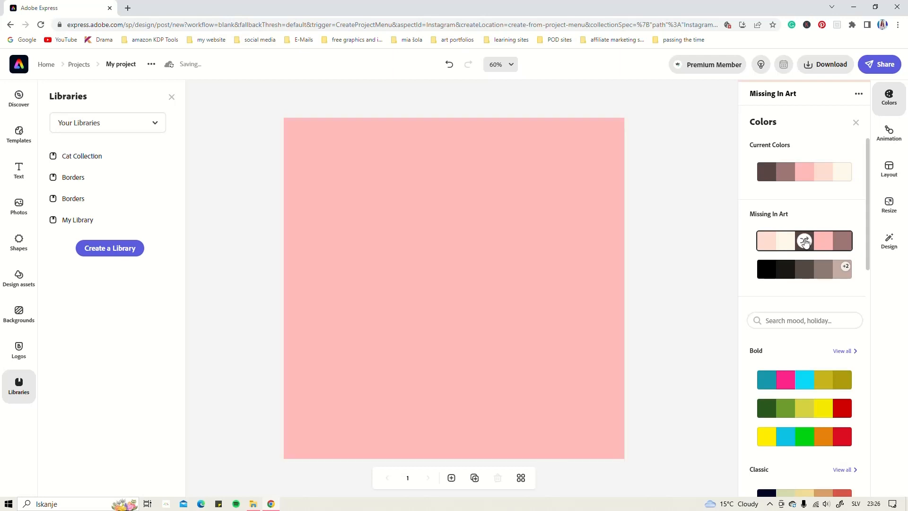
left_click(806, 242)
left_click(806, 242)
left_click(804, 243)
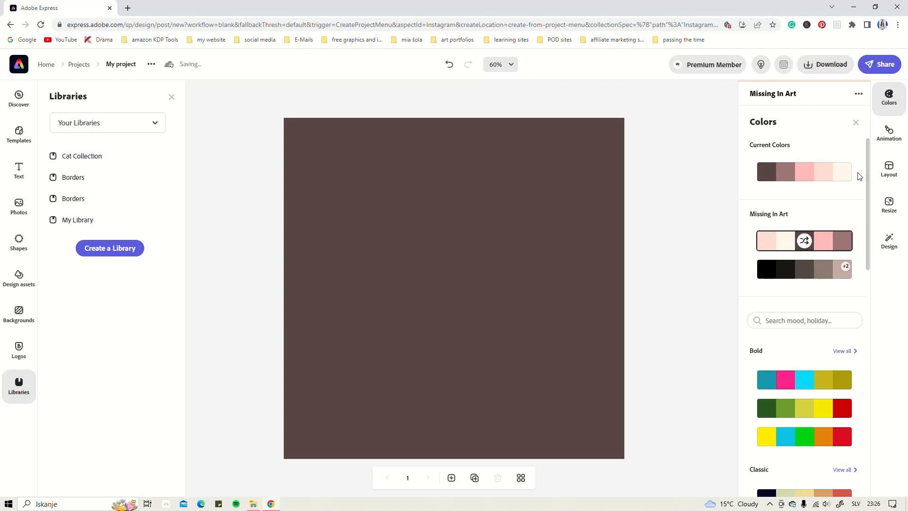
Shuffle the current colors until the page background is cream.
mouse_move(845, 177)
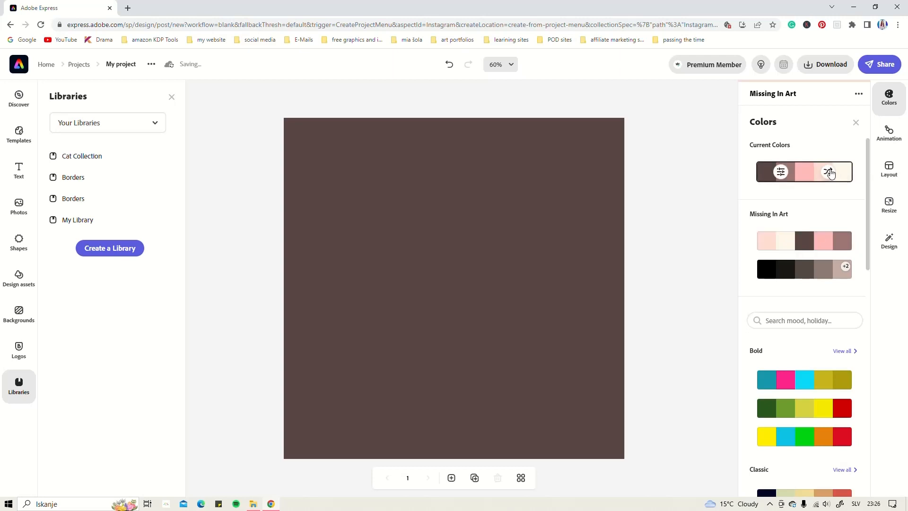
left_click(827, 172)
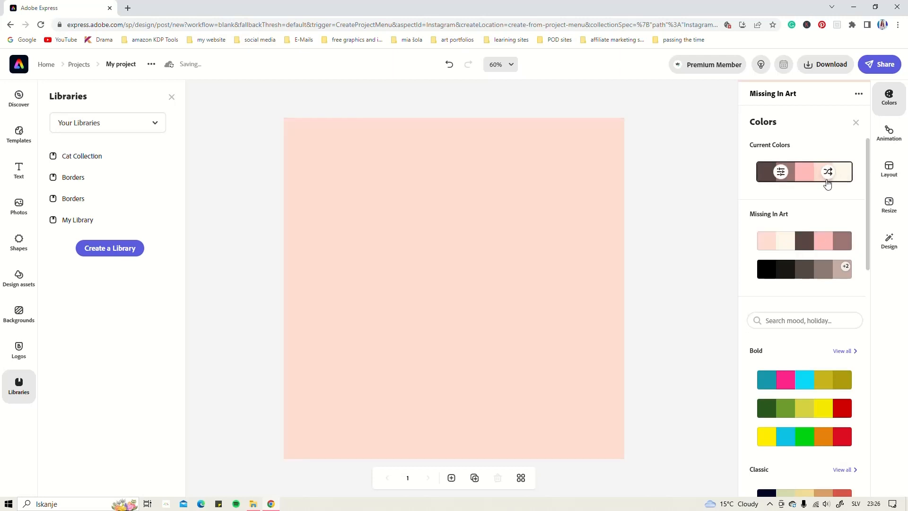
left_click(827, 173)
left_click(827, 173)
left_click(828, 173)
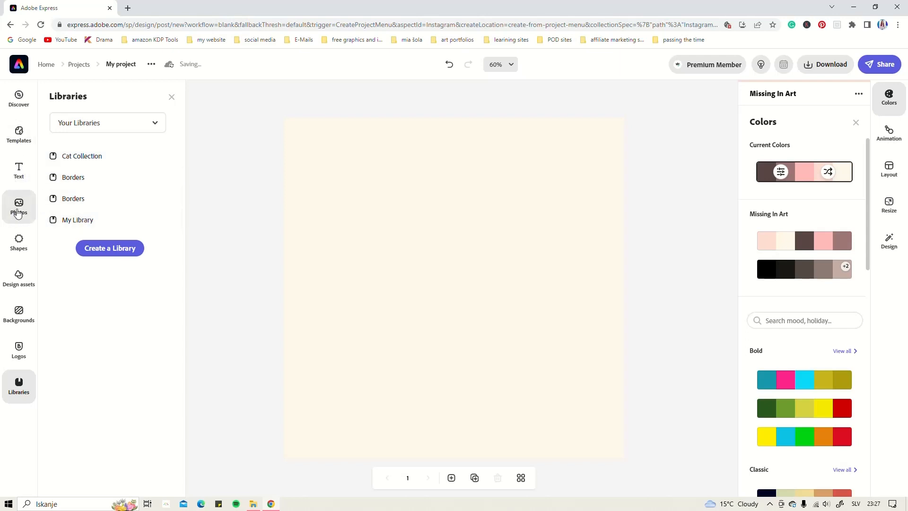
Open the first Borders library and look through its saved assets.
left_click(18, 244)
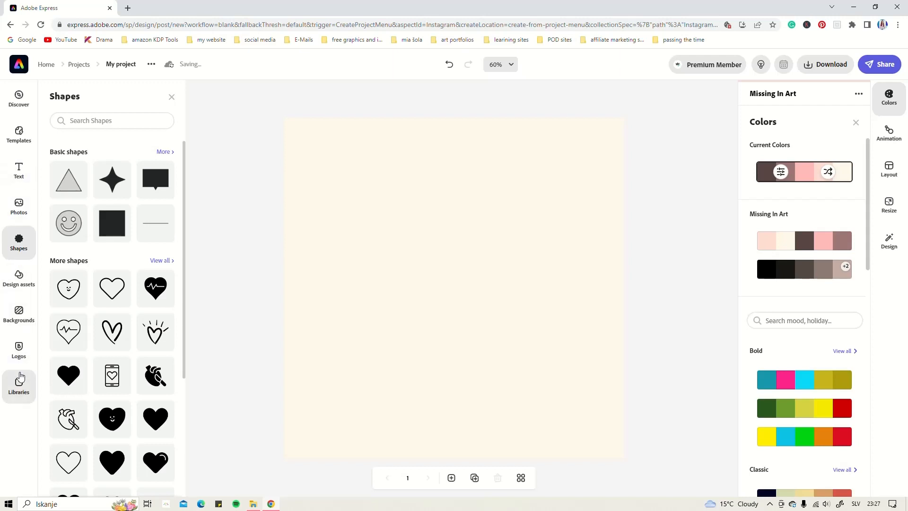
left_click(20, 387)
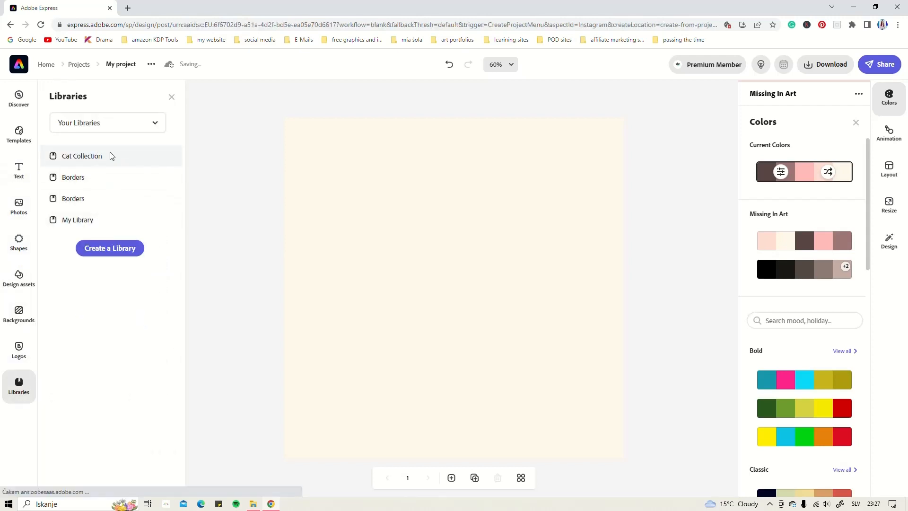
left_click(73, 177)
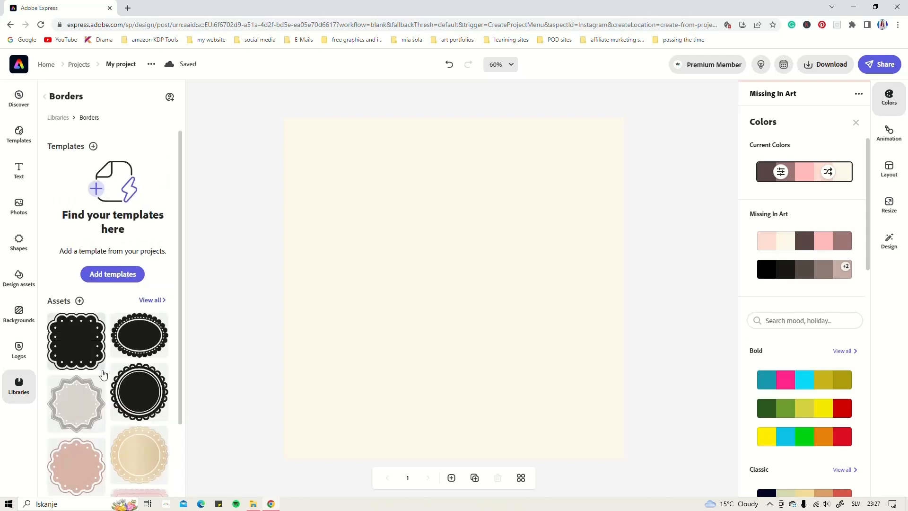
scroll(102, 373, "down", 3)
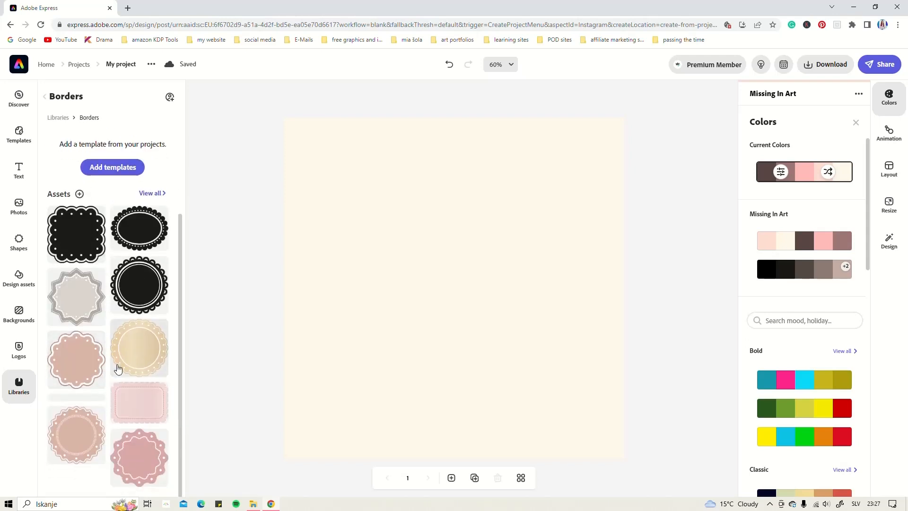
scroll(118, 369, "up", 3)
scroll(123, 322, "down", 1)
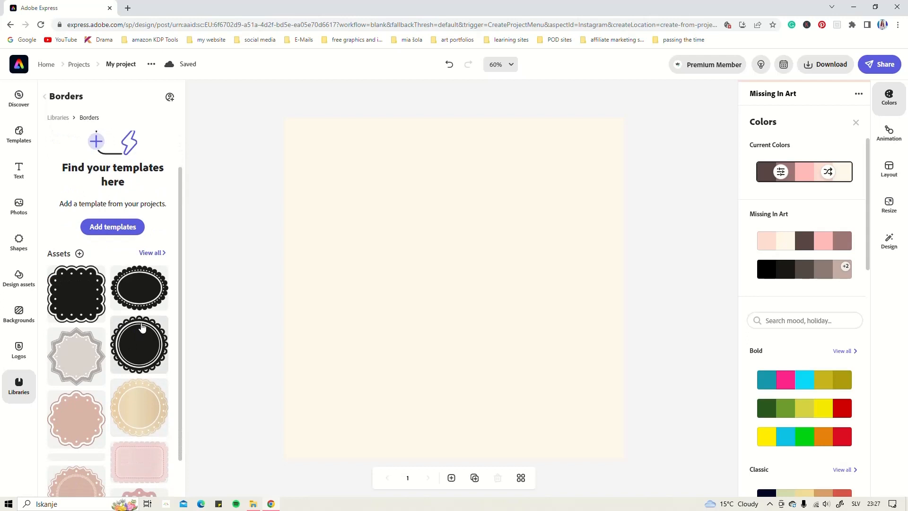
Show all assets of the Borders library and add the dusty pink scalloped round border with white dots to the page.
left_click(151, 250)
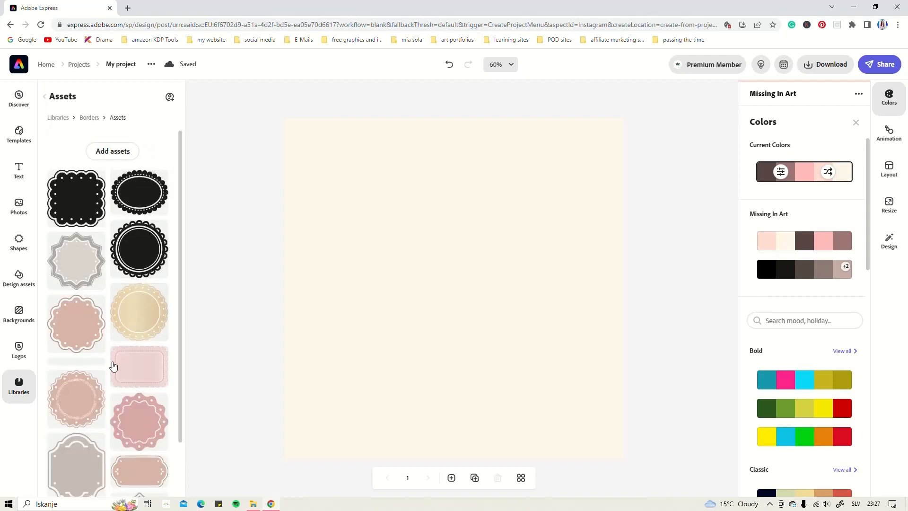
scroll(105, 326, "down", 1)
scroll(105, 326, "down", 1)
scroll(105, 325, "up", 2)
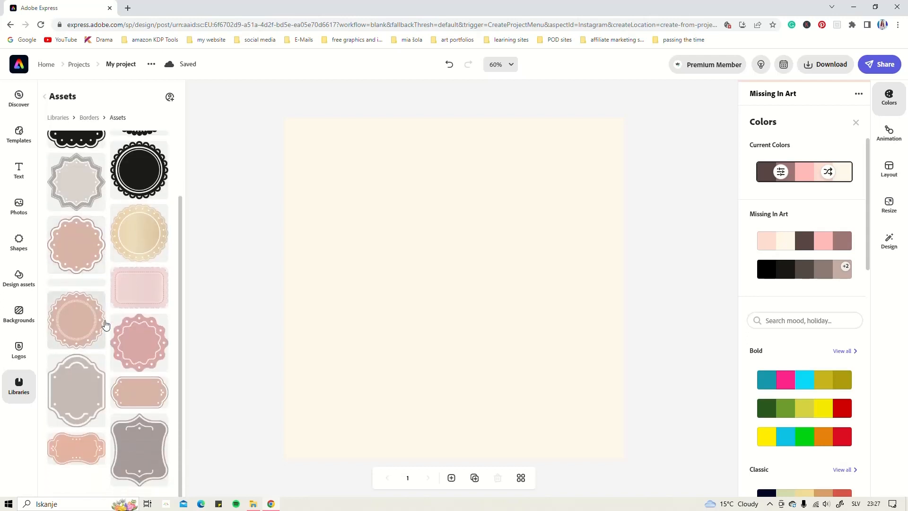
left_click(81, 294)
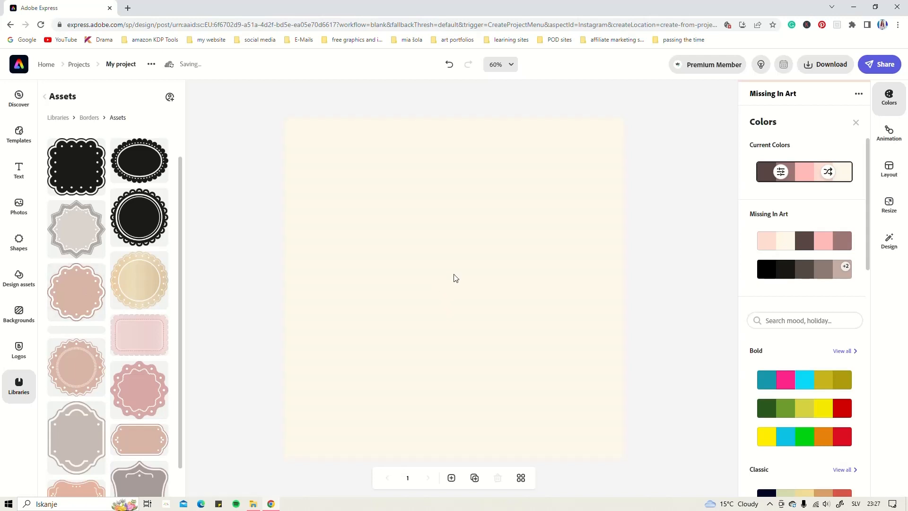
Resize the scalloped border and place it over the page's lower-left corner so that it extends partly beyond the page edges.
left_click(501, 226)
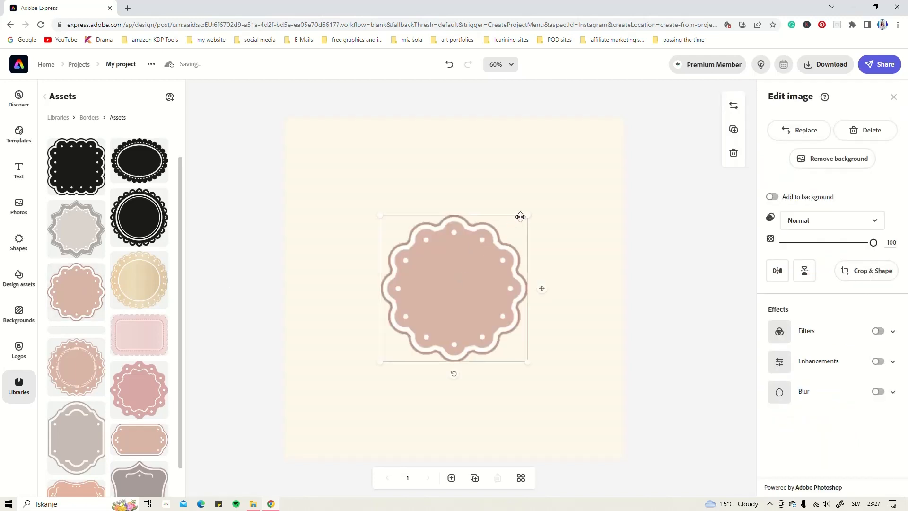
left_click_drag(526, 213, 590, 151)
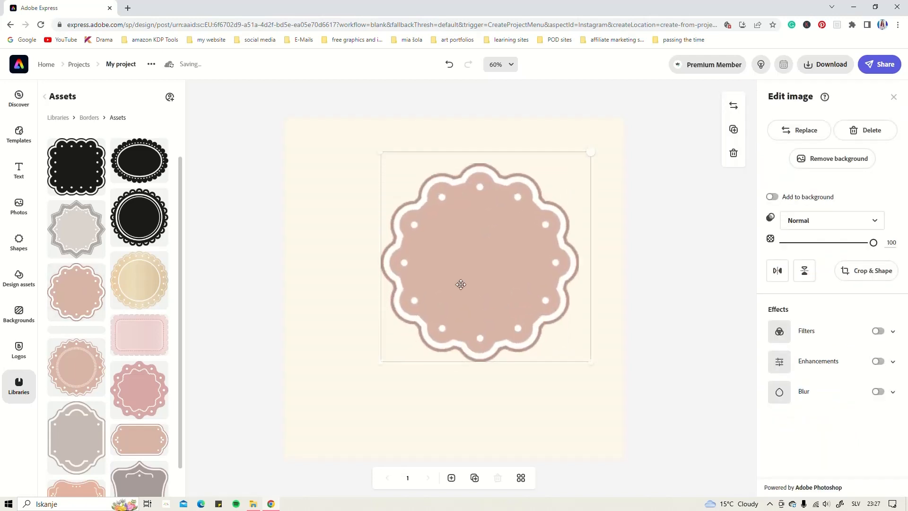
left_click_drag(386, 361, 297, 410)
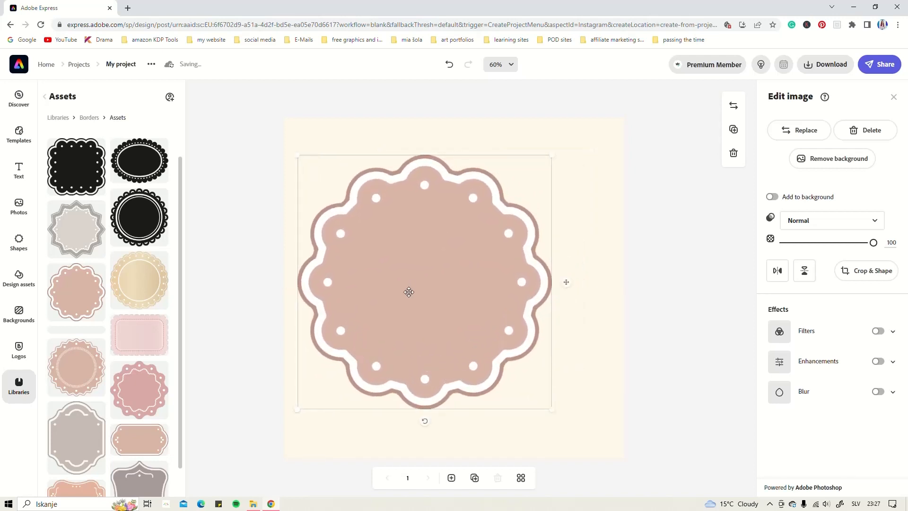
left_click_drag(411, 288, 319, 419)
left_click_drag(441, 313, 391, 361)
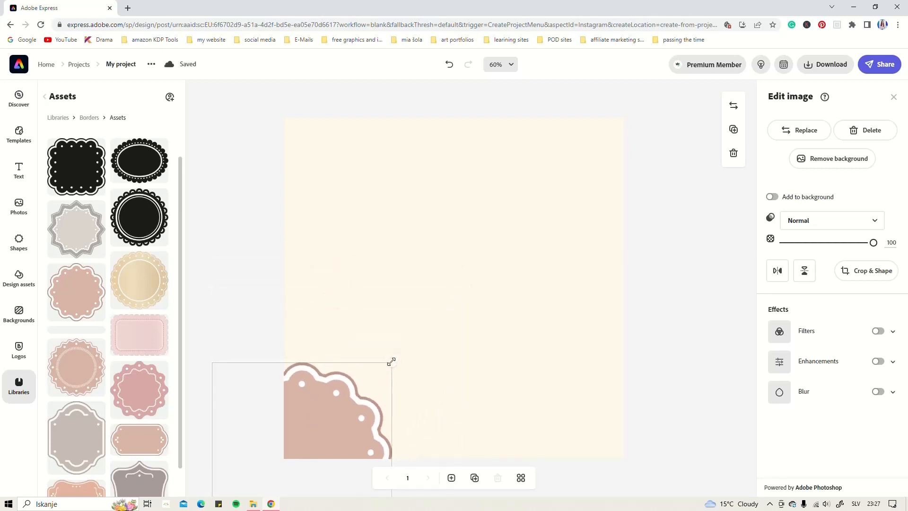
Shift the scalloped border slightly inward at the page's lower-left corner, then duplicate it and place the copy over the upper-right corner.
left_click_drag(345, 406, 365, 392)
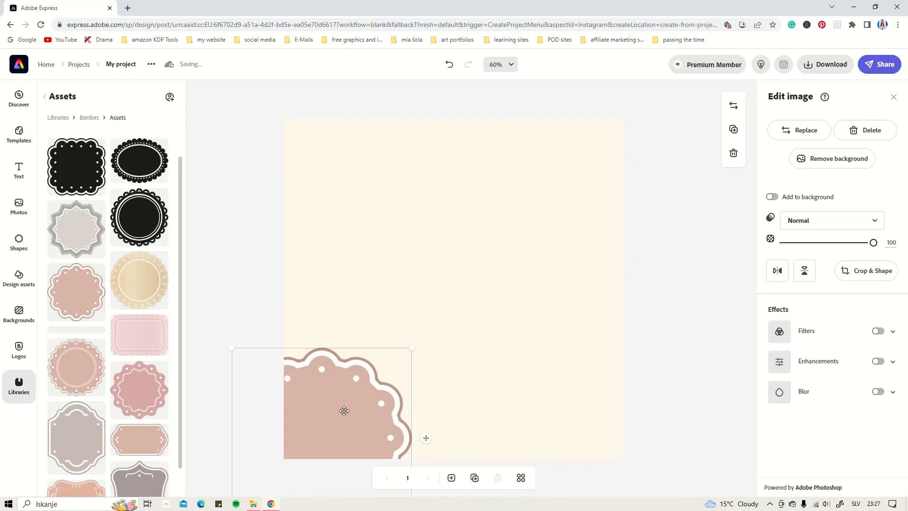
left_click(733, 129)
left_click_drag(359, 428, 619, 143)
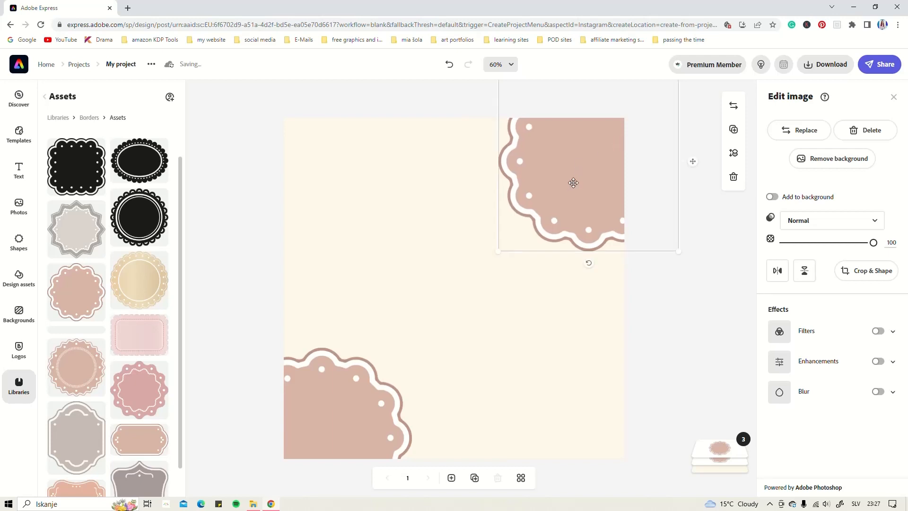
left_click_drag(573, 184, 584, 166)
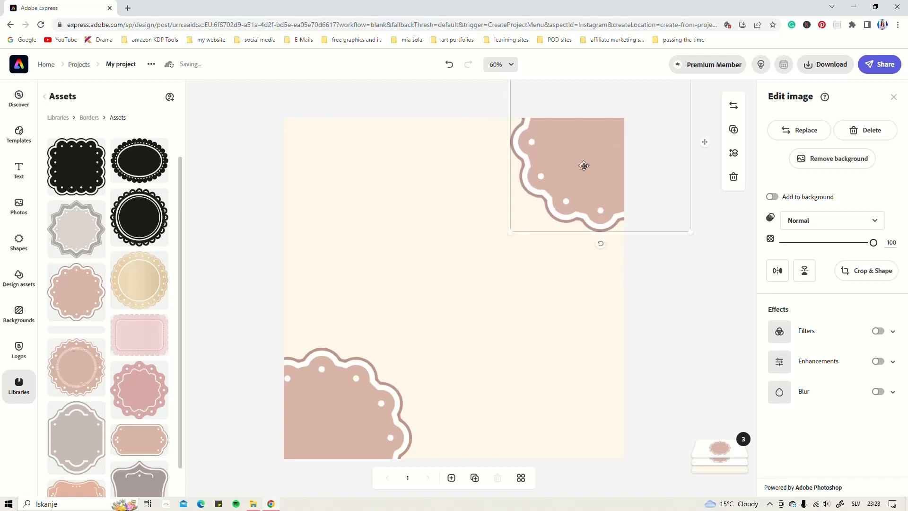
Expand the layer stack and move the lower-left scalloped border's layer above the upper-right one.
left_click(723, 456)
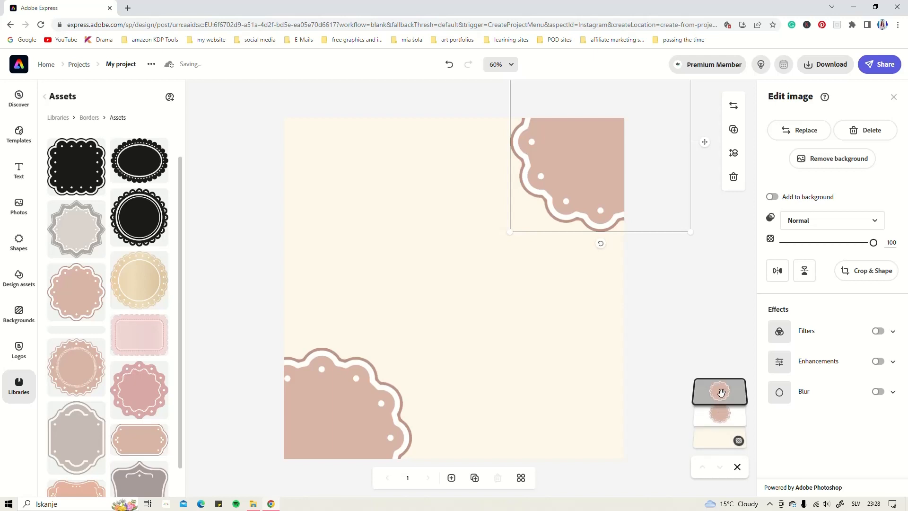
left_click(720, 419)
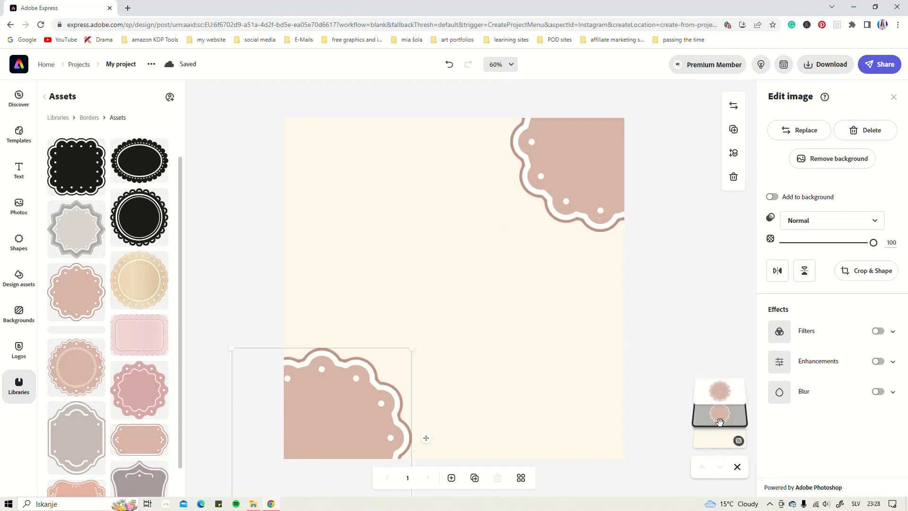
left_click(721, 394)
left_click(720, 419)
left_click_drag(721, 421, 727, 383)
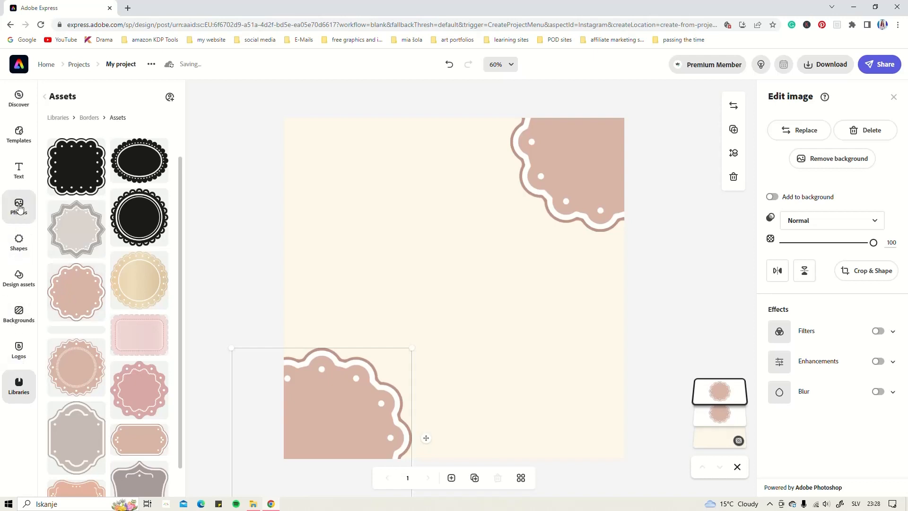
left_click(20, 242)
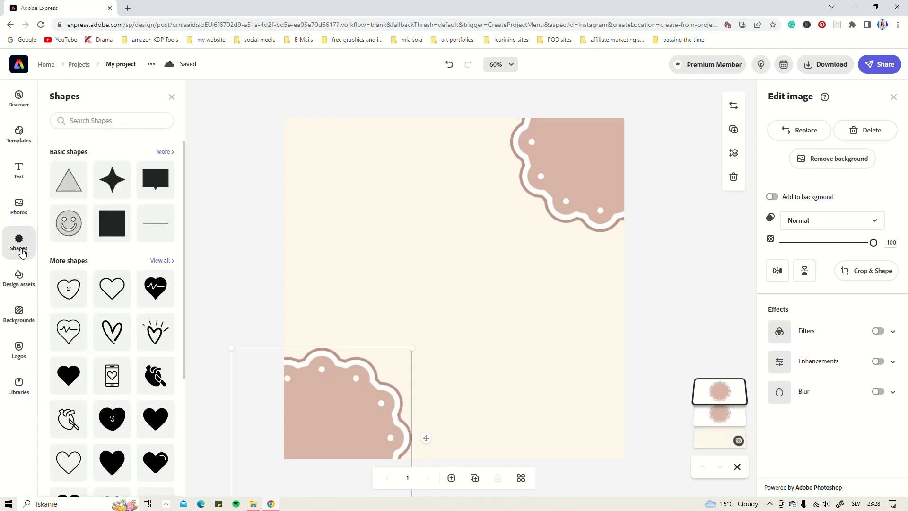
scroll(100, 316, "down", 4)
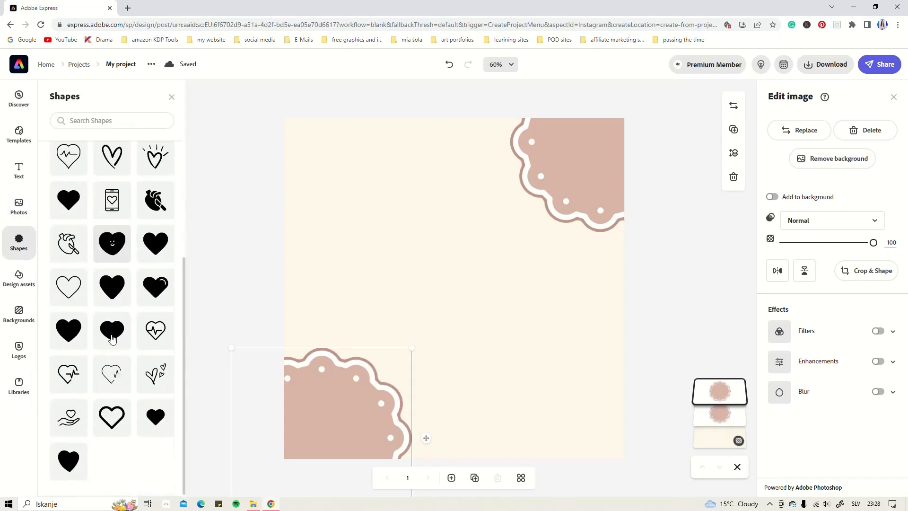
scroll(100, 316, "up", 3)
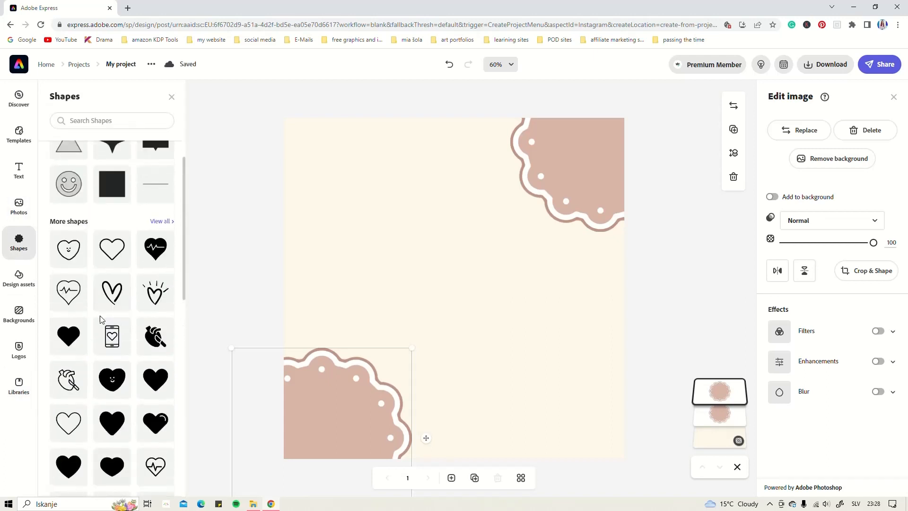
Open the Cat Collection library and add the illustration of the cat in a box to the page.
left_click(18, 384)
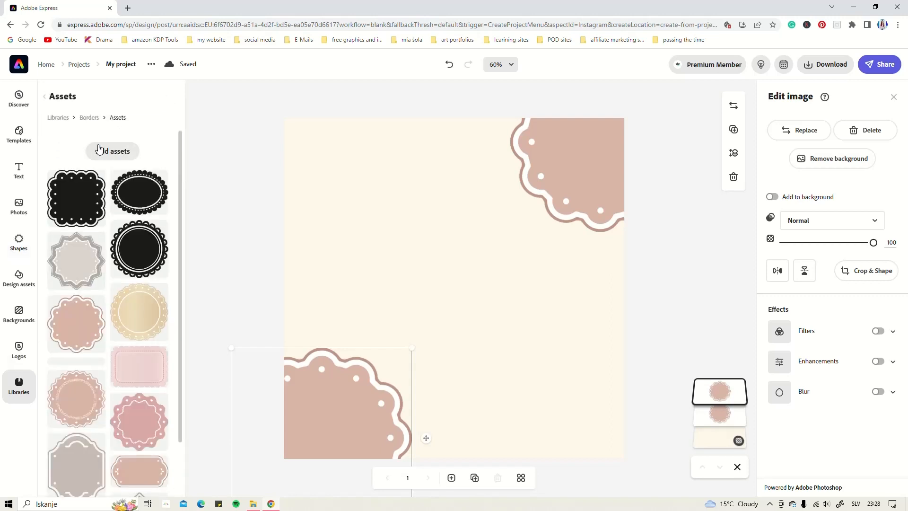
left_click(83, 121)
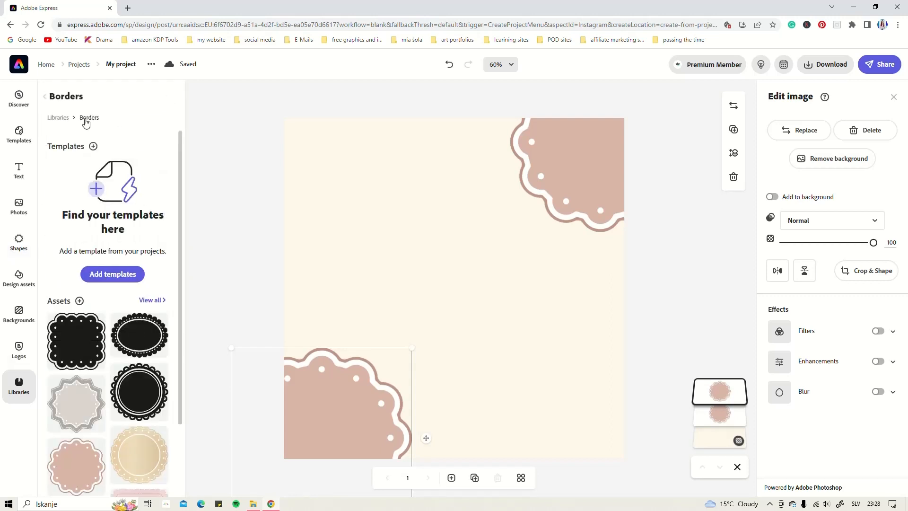
left_click(62, 118)
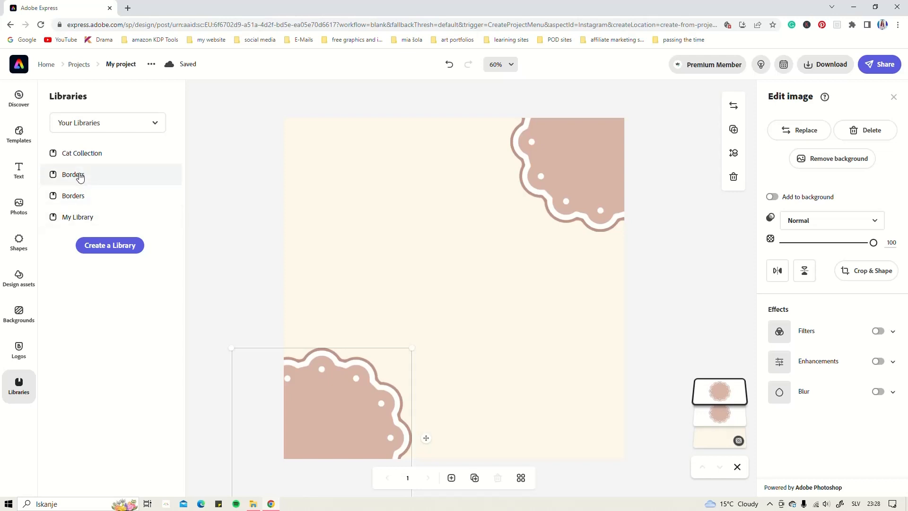
left_click(80, 177)
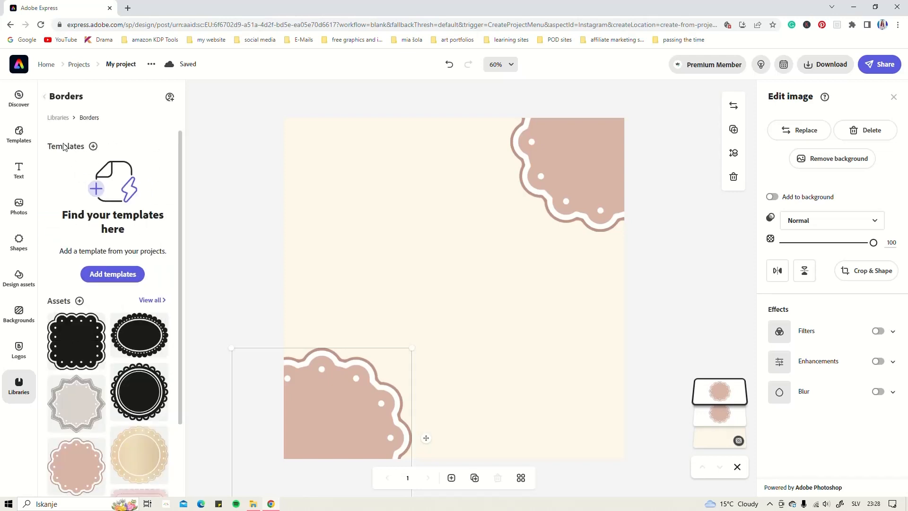
left_click(56, 118)
left_click(66, 152)
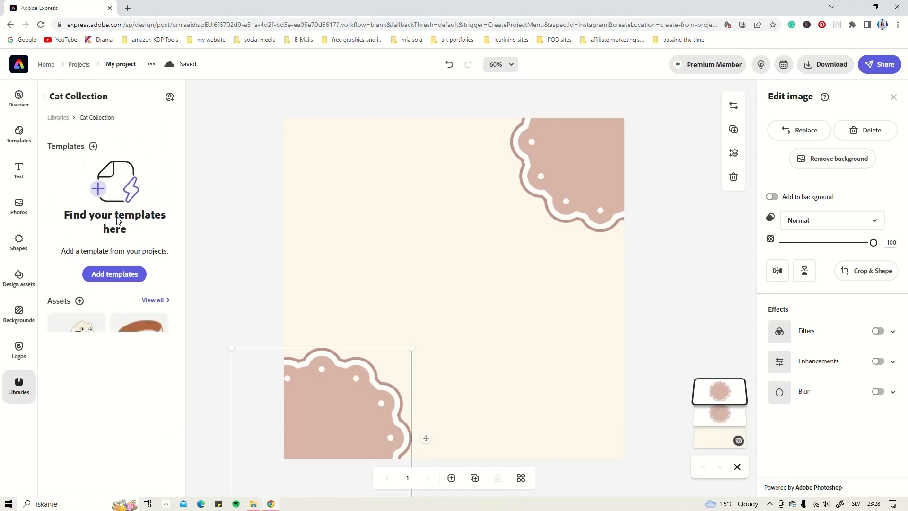
scroll(94, 355, "down", 3)
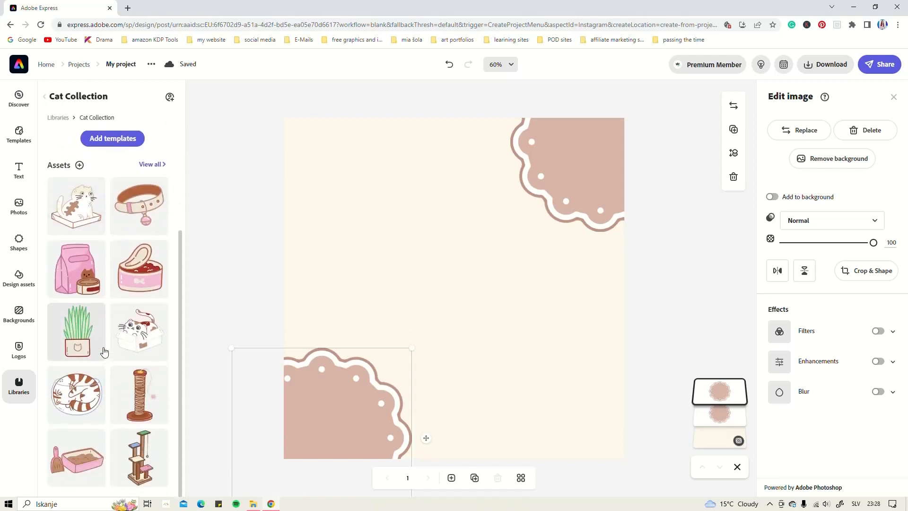
scroll(114, 372, "up", 1)
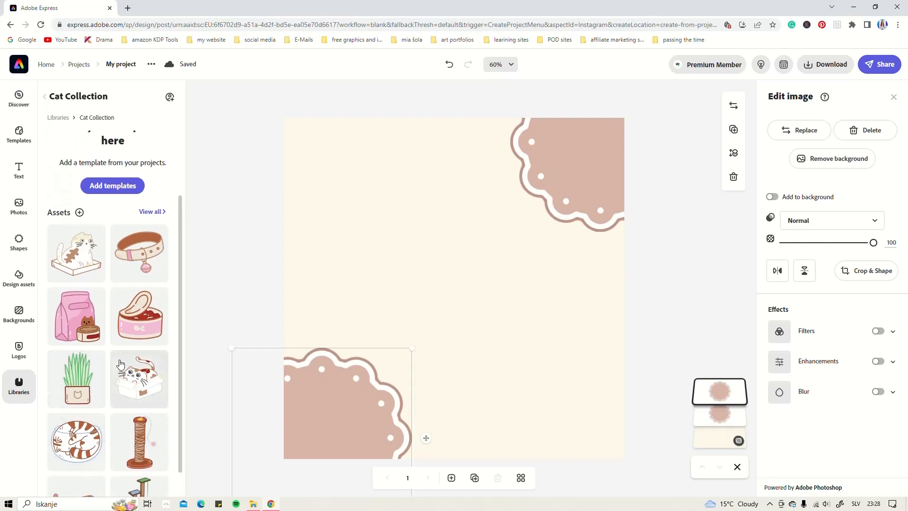
left_click(141, 380)
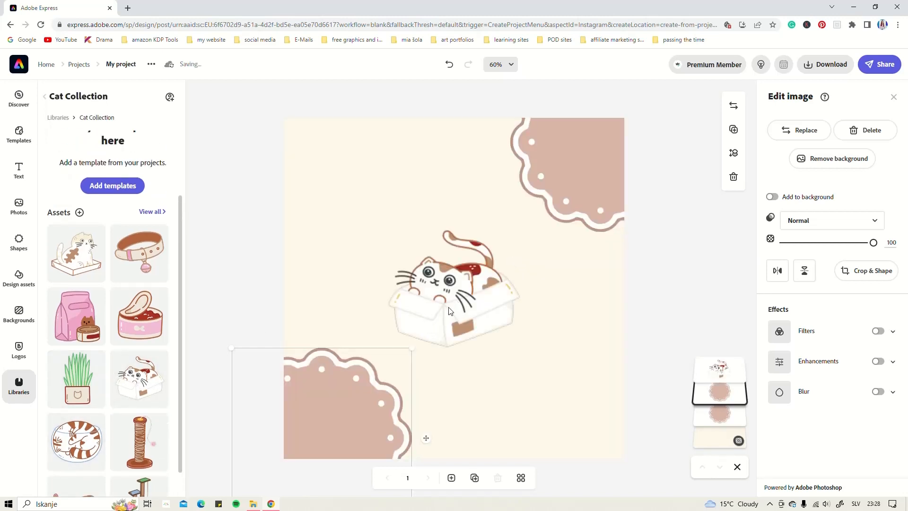
Enlarge the cat illustration until it spans most of the page's width and move it slightly below the page centre.
left_click(450, 310)
left_click_drag(521, 226, 475, 286)
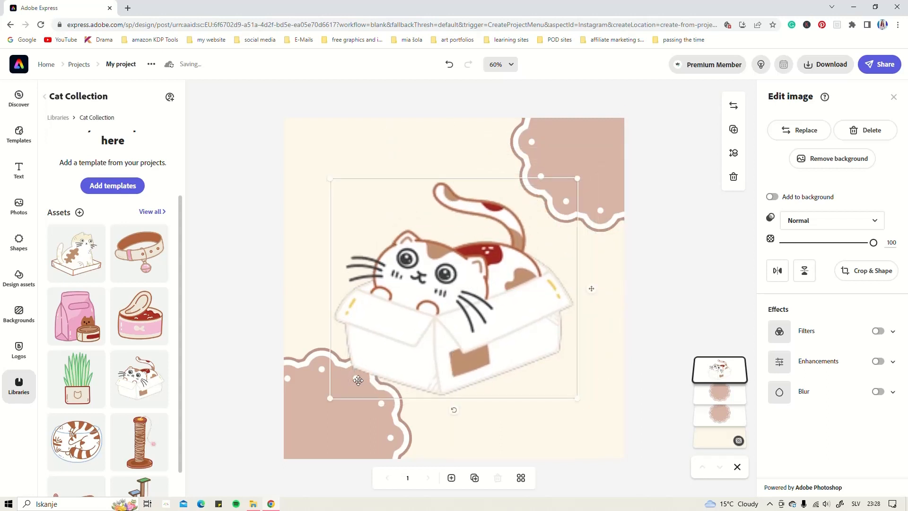
left_click_drag(455, 329, 457, 348)
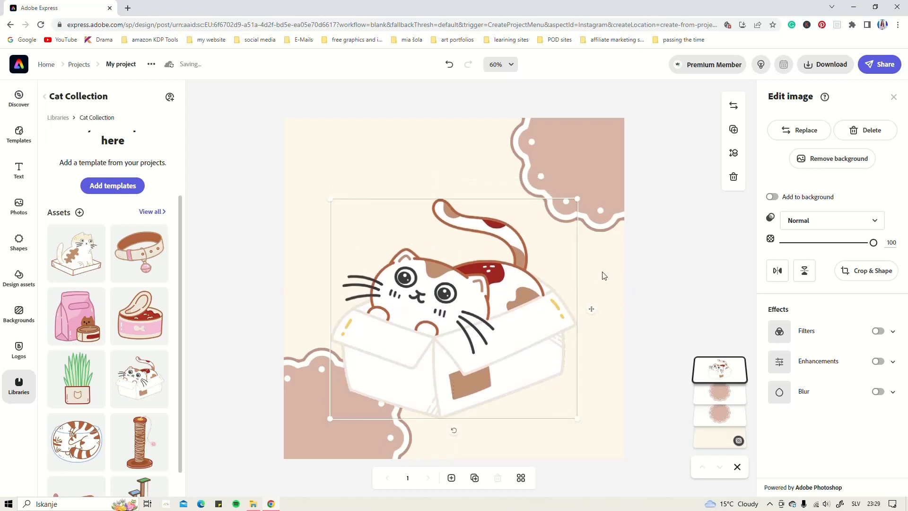
left_click(583, 272)
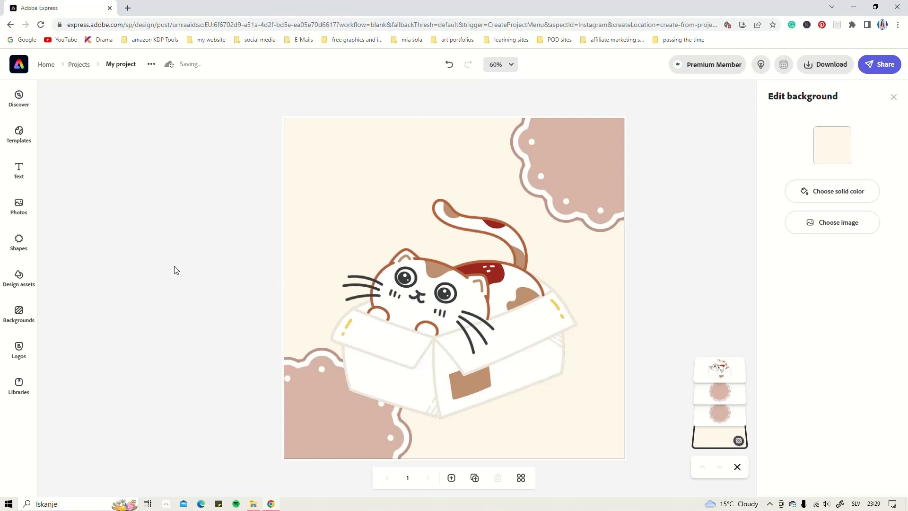
Examine the ready-made text designs by category, from Social and Seasonal through to Lists and Education.
left_click(20, 171)
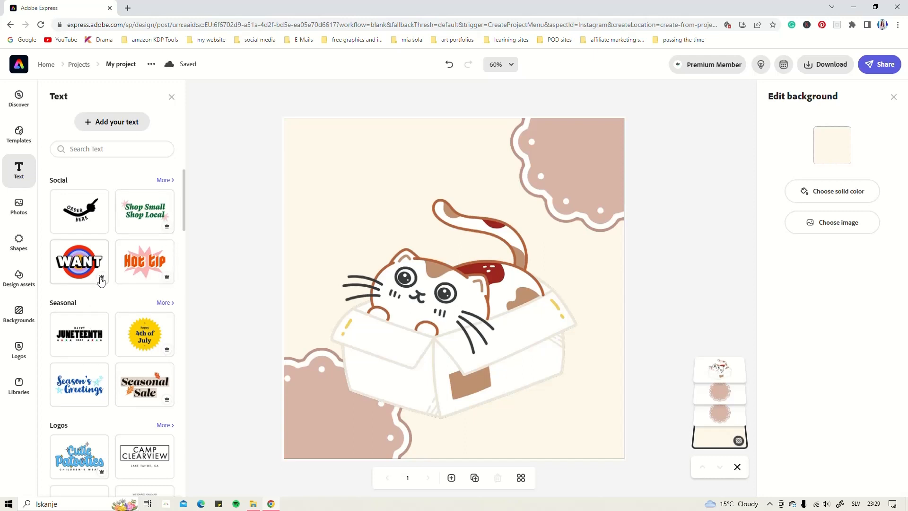
scroll(168, 264, "down", 2)
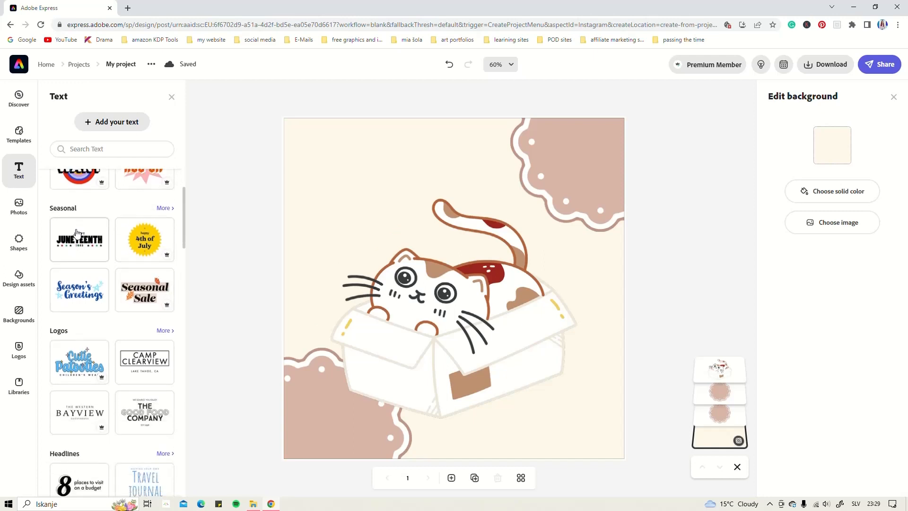
scroll(108, 283, "down", 2)
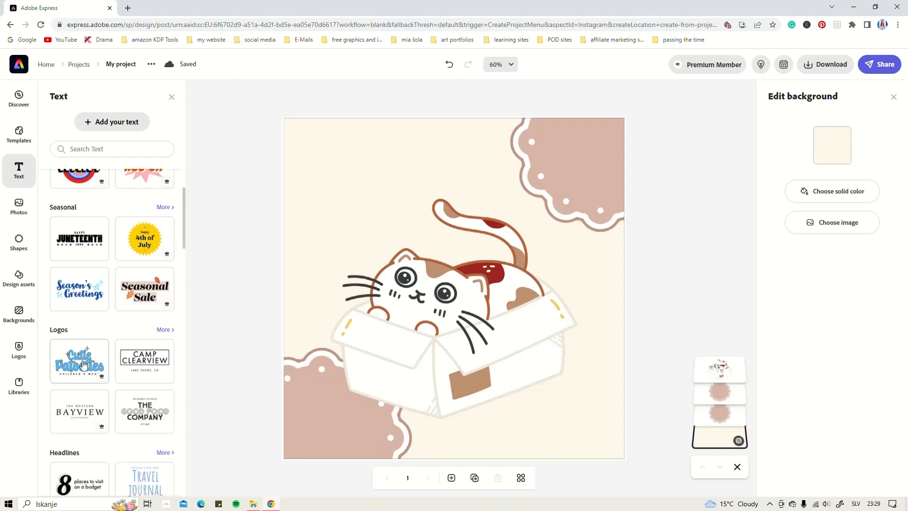
scroll(148, 261, "down", 3)
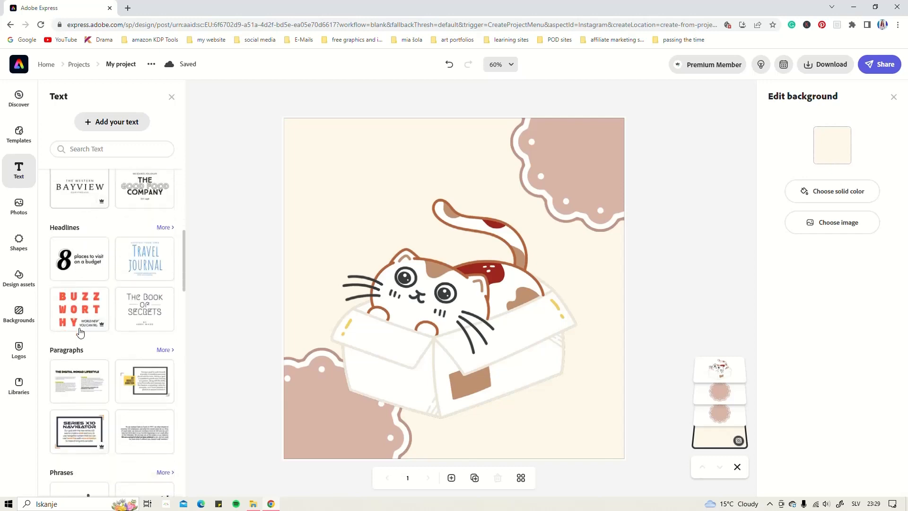
scroll(106, 308, "down", 4)
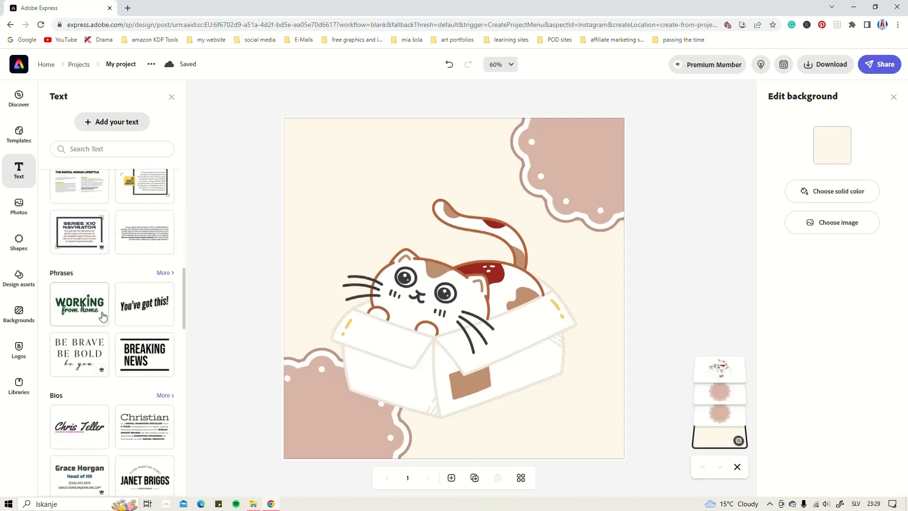
scroll(131, 301, "down", 12)
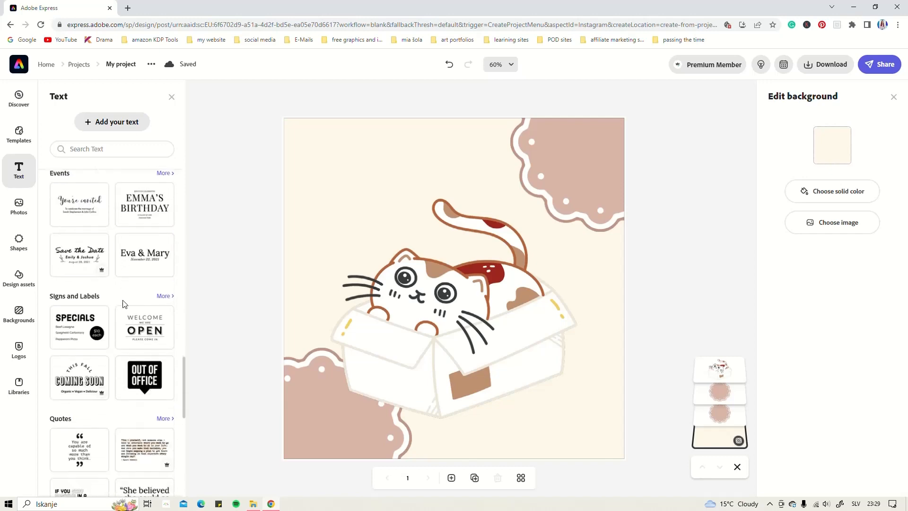
scroll(121, 310, "down", 5)
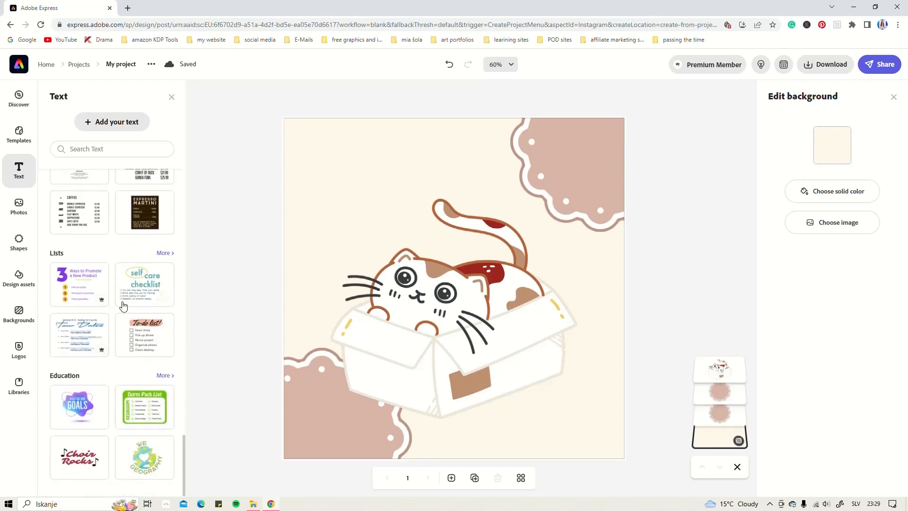
scroll(127, 321, "up", 16)
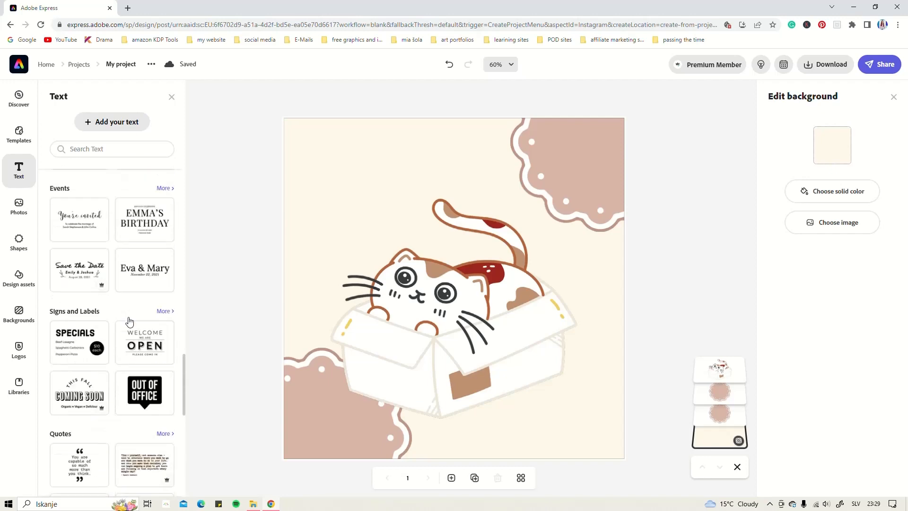
scroll(127, 321, "up", 8)
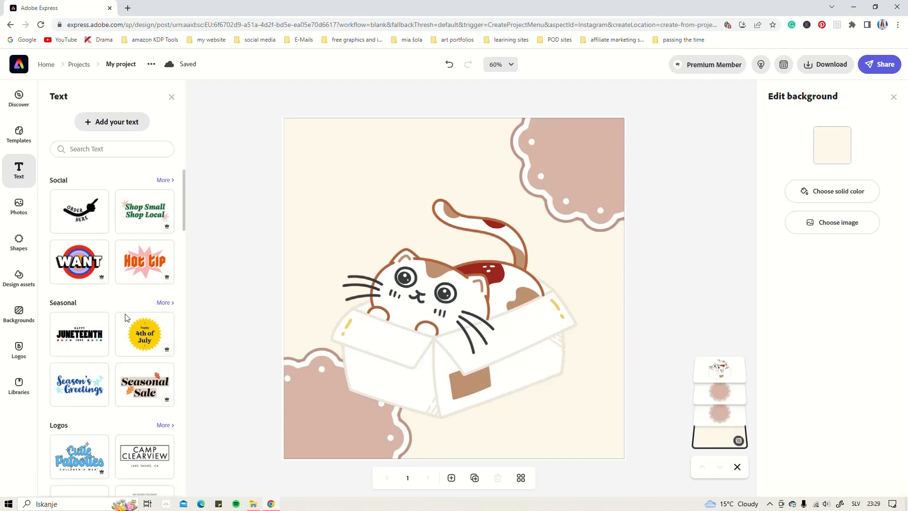
Add a new text box, widen it so the text wraps onto two lines, and place it above the cat.
left_click(106, 124)
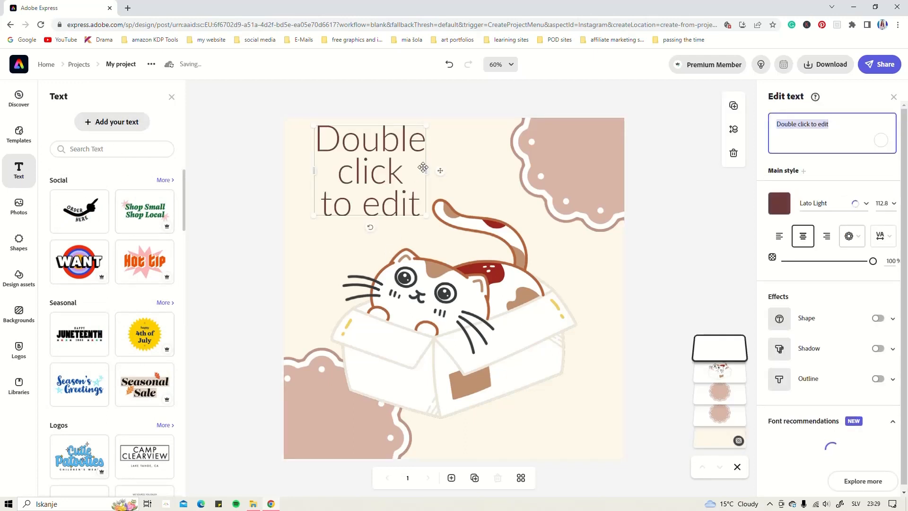
left_click_drag(423, 167, 596, 153)
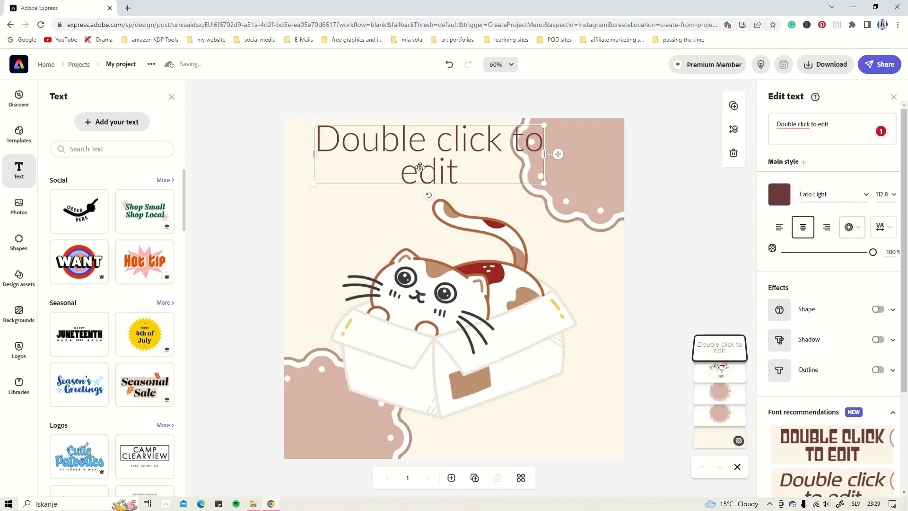
left_click_drag(420, 167, 413, 182)
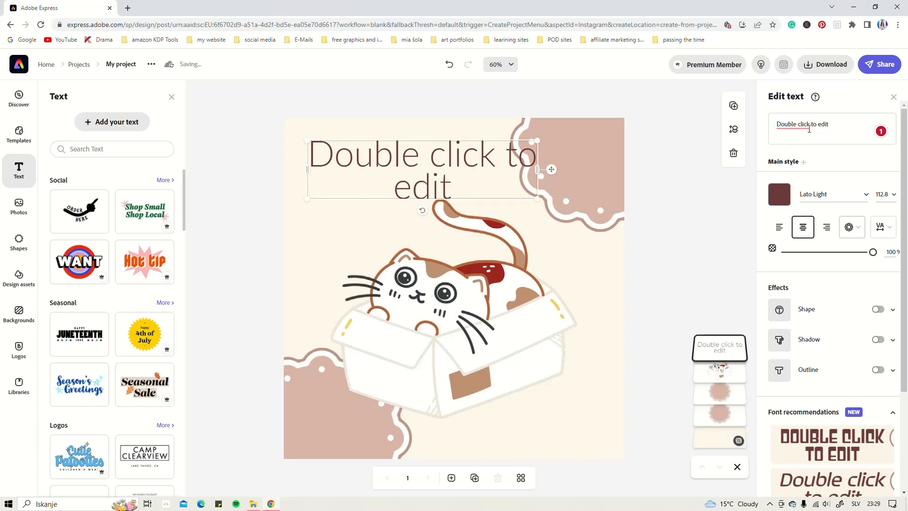
Replace the placeholder text with "That Cat Life" and move the heading slightly higher above the cat.
left_click(835, 124)
left_click_drag(836, 124, 782, 124)
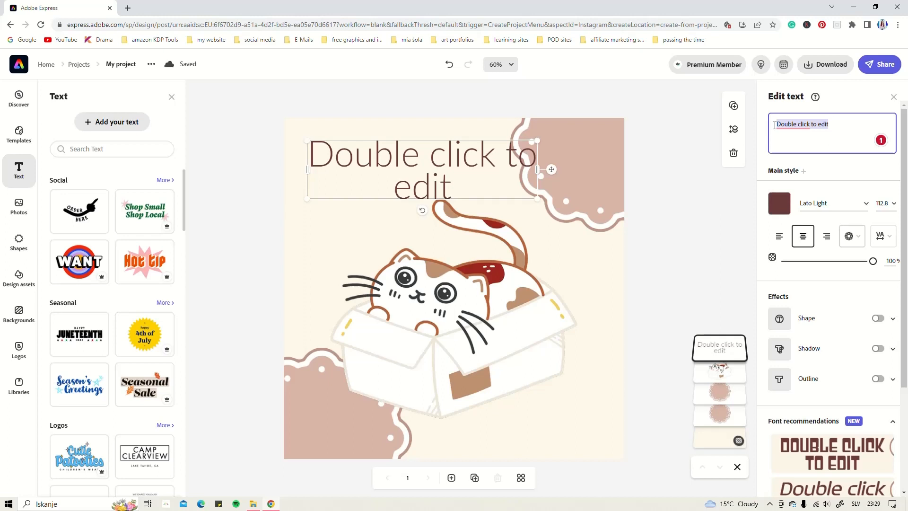
type("Tha")
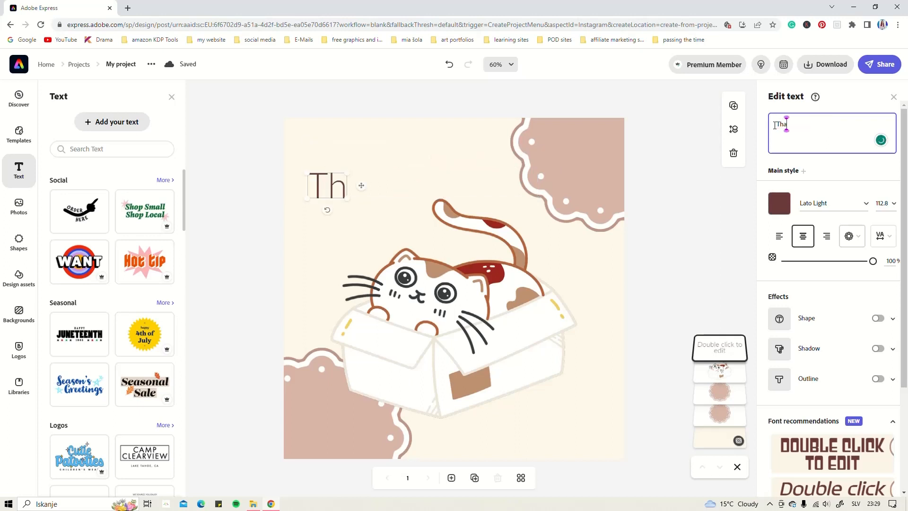
type("t Cat L")
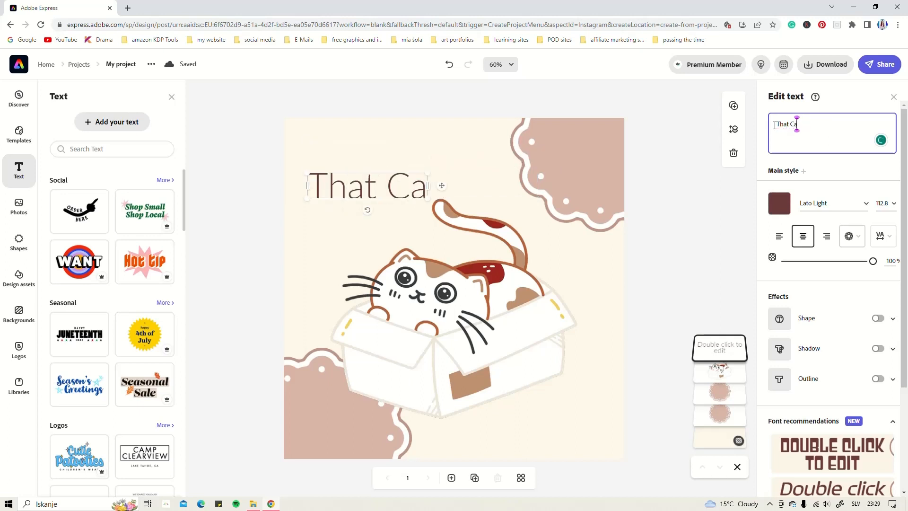
type("ife")
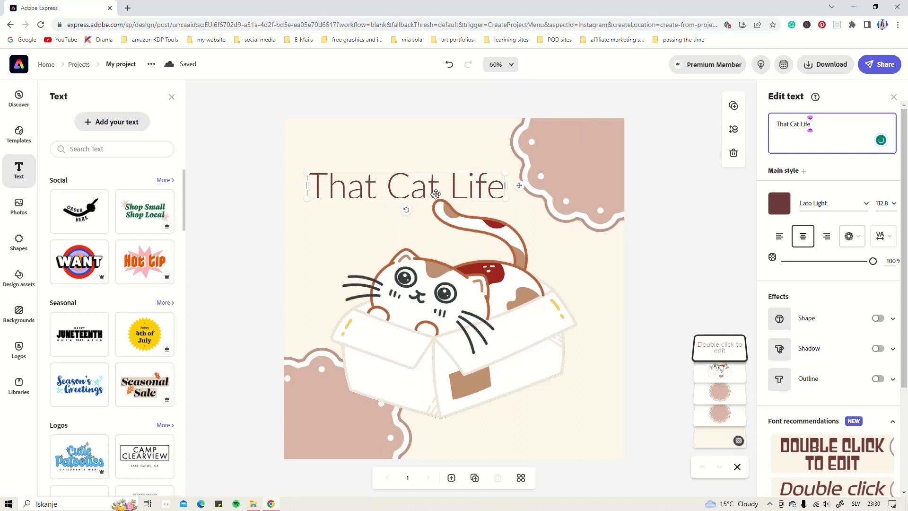
left_click_drag(437, 194, 442, 172)
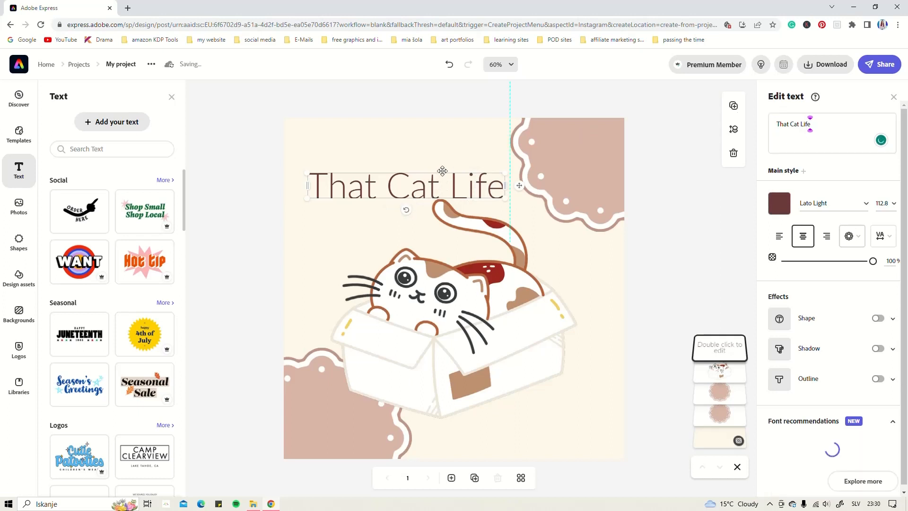
Colour the heading with the brand's light peach #FFDDD2 and set its font to Local Brewery Four.
left_click(779, 198)
left_click(789, 245)
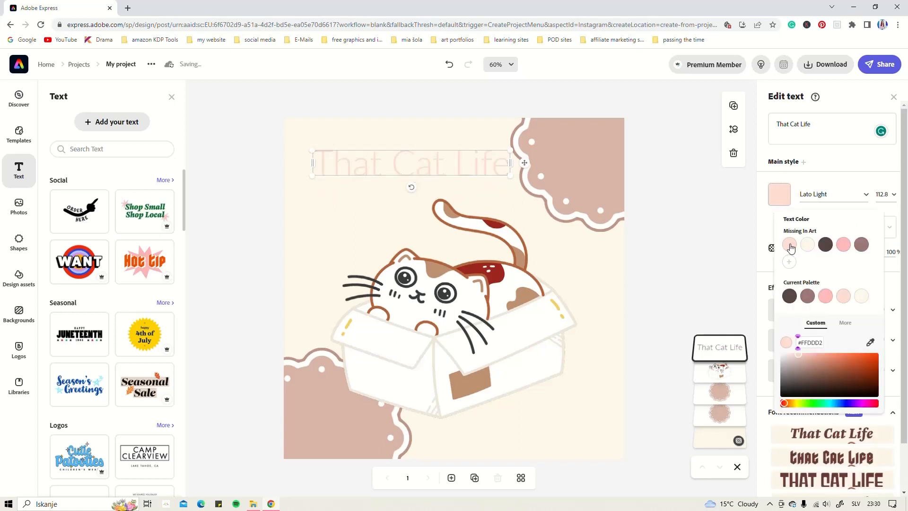
left_click(865, 197)
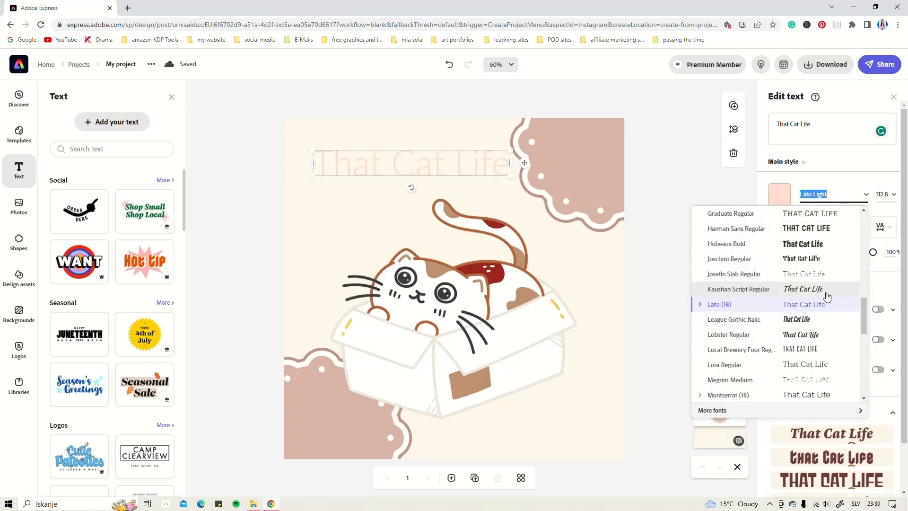
left_click(818, 354)
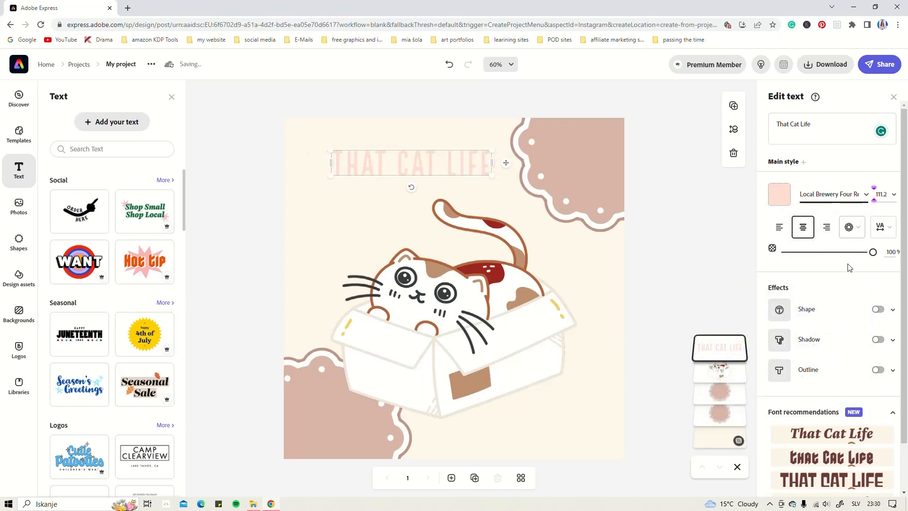
Examine the curved, grid and magic text layouts and the letter spacing setting for the heading.
left_click(853, 227)
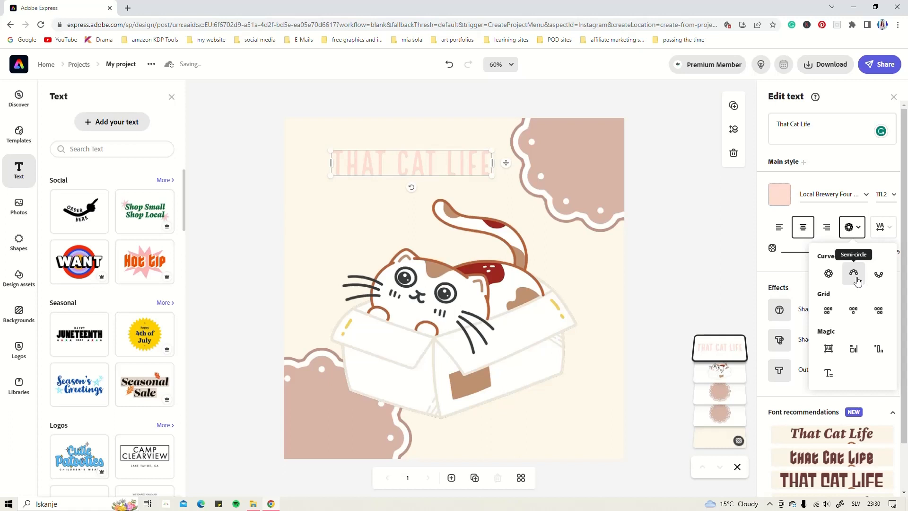
left_click(859, 229)
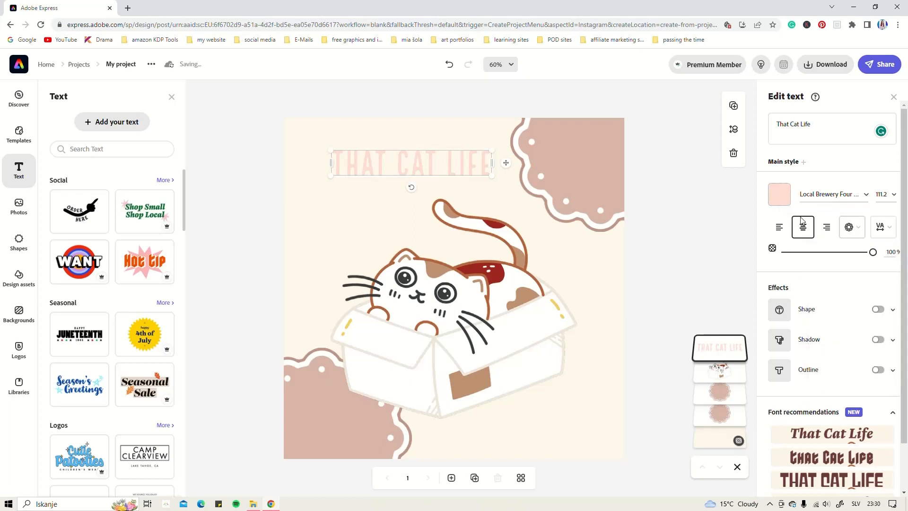
left_click(889, 228)
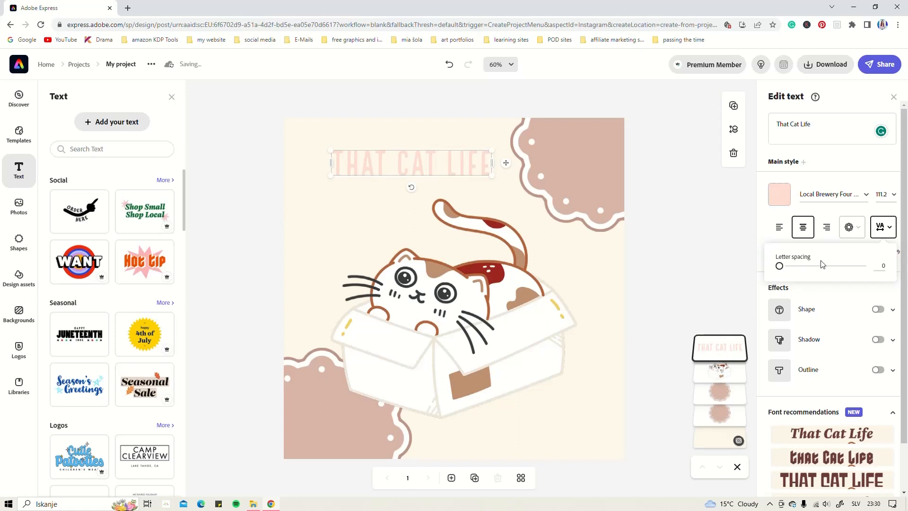
left_click(889, 228)
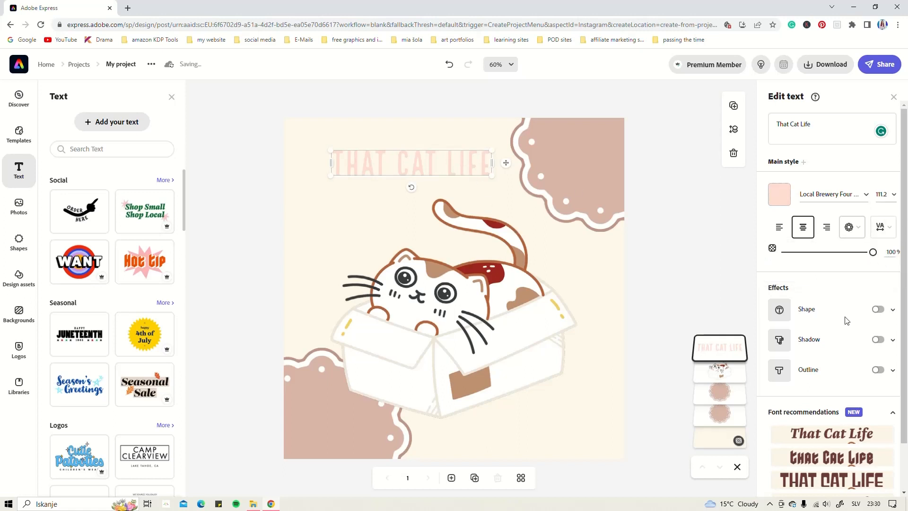
Turn on the heading's Shape effect, try several frame designs and choose the arrow-ended lines above and below the text.
left_click(891, 312)
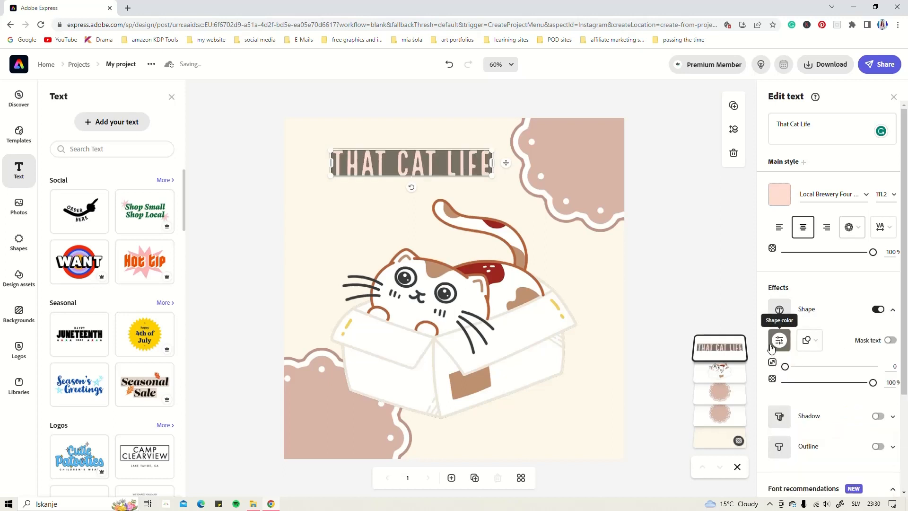
left_click(810, 340)
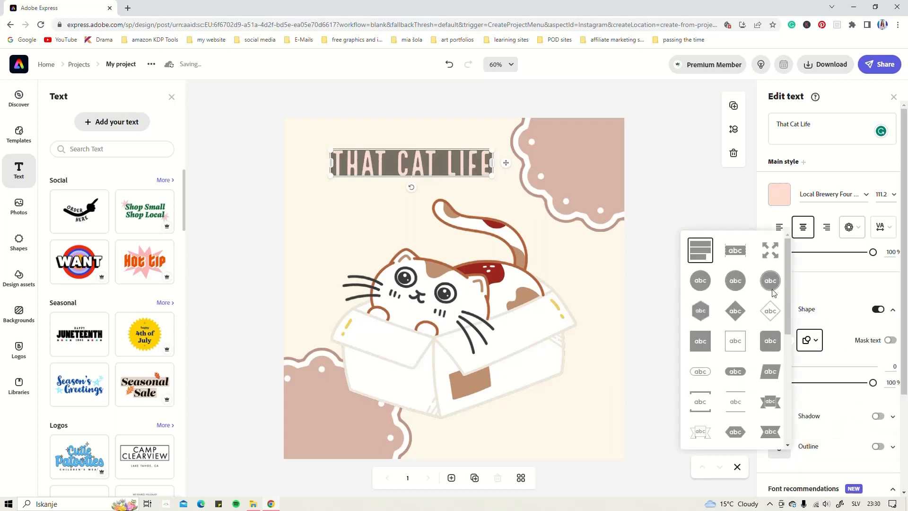
scroll(738, 338, "down", 2)
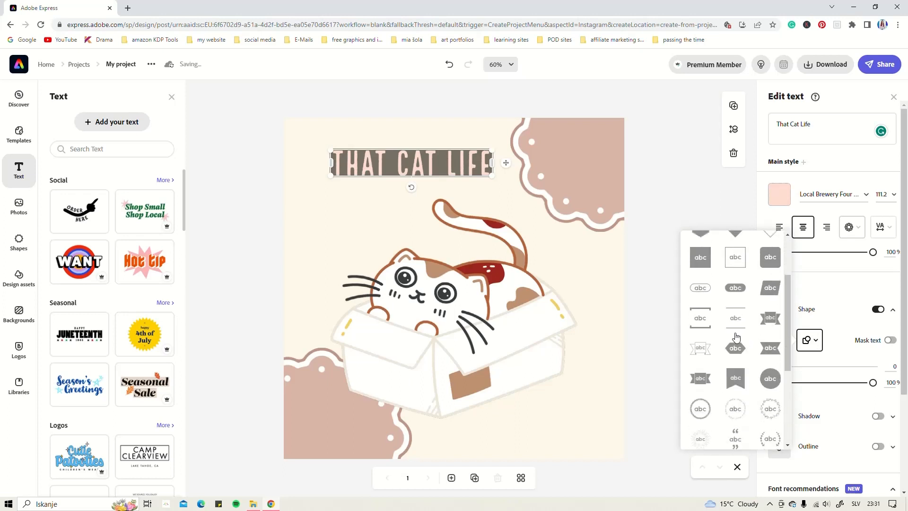
left_click(702, 312)
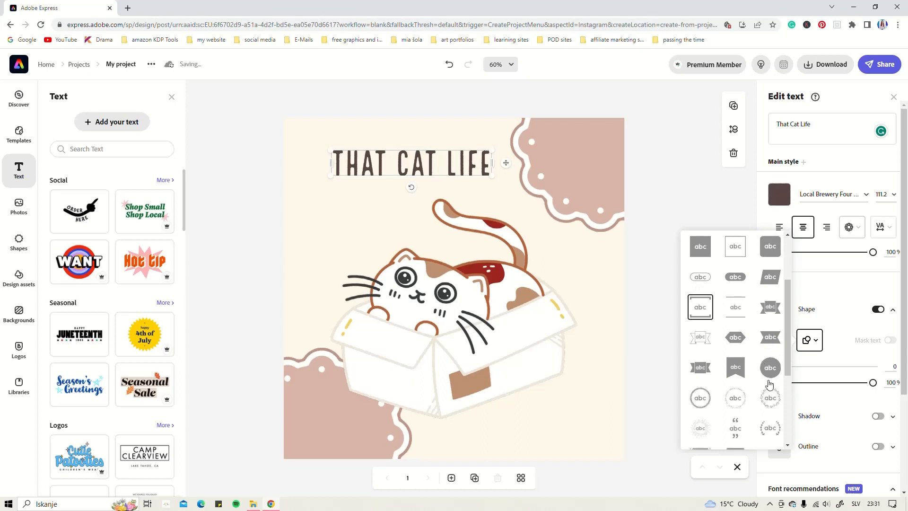
left_click(731, 399)
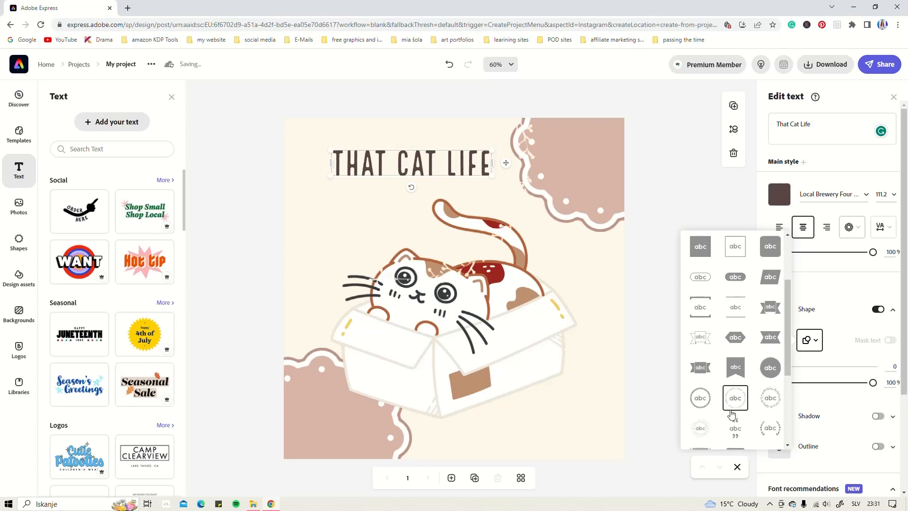
left_click(762, 403)
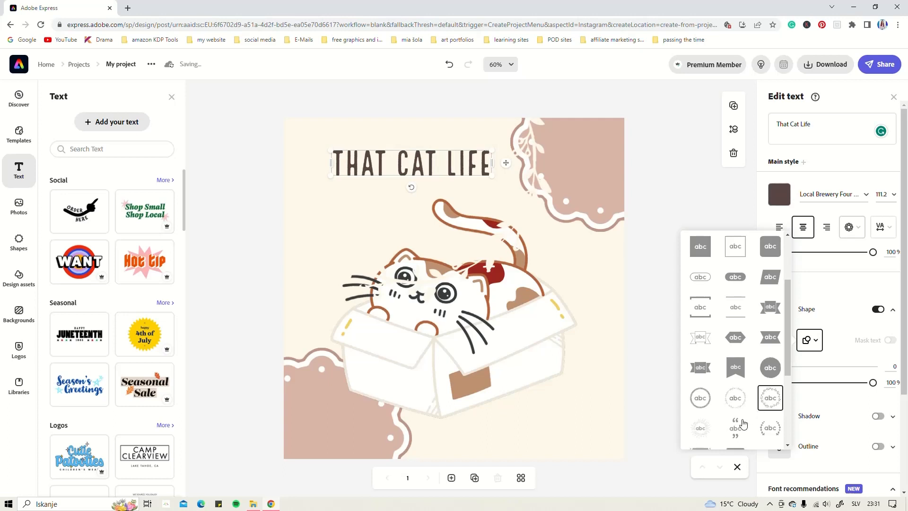
scroll(744, 425, "down", 3)
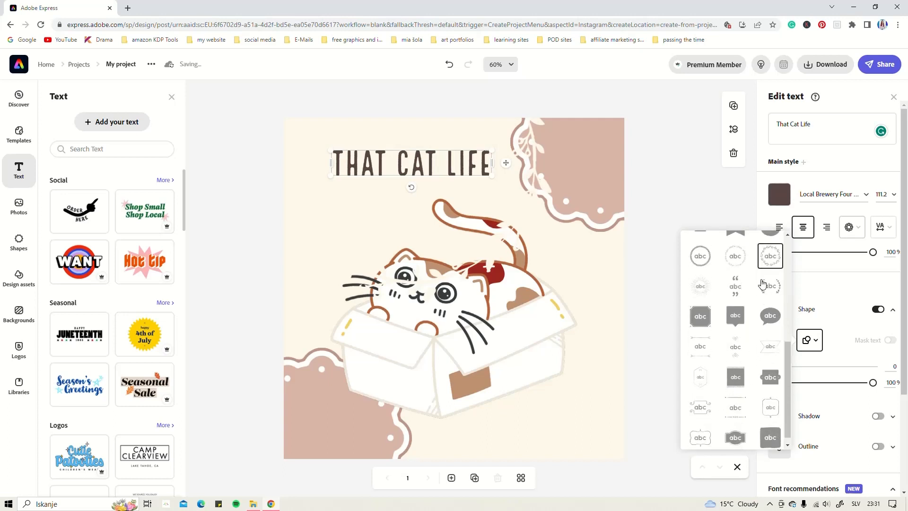
left_click(762, 286)
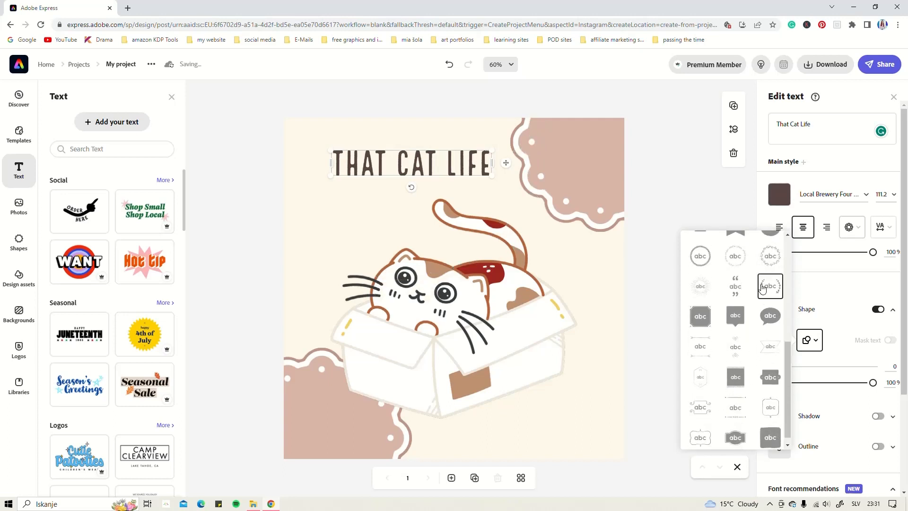
left_click(711, 353)
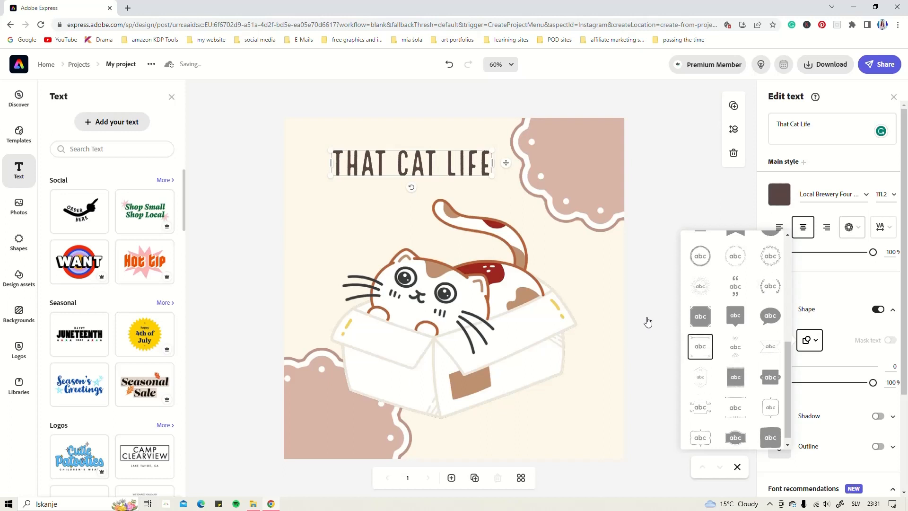
Colour the heading's shape lines #9E7676, place the heading clear above the cat's tail and set the shape size to 25.
left_click_drag(420, 170, 434, 203)
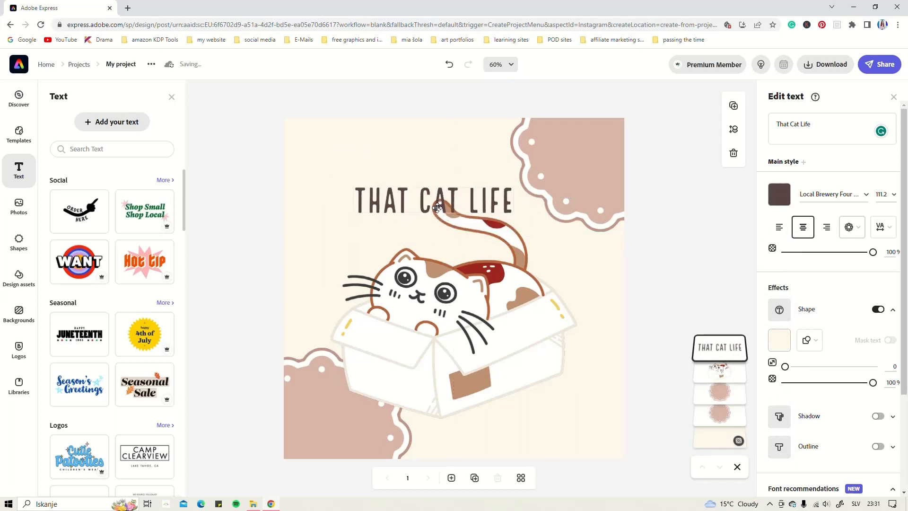
left_click(772, 342)
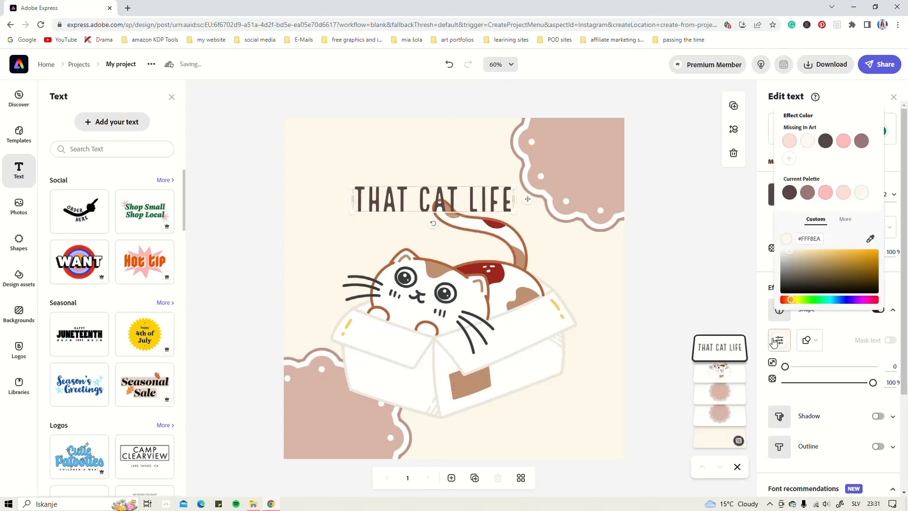
left_click(808, 198)
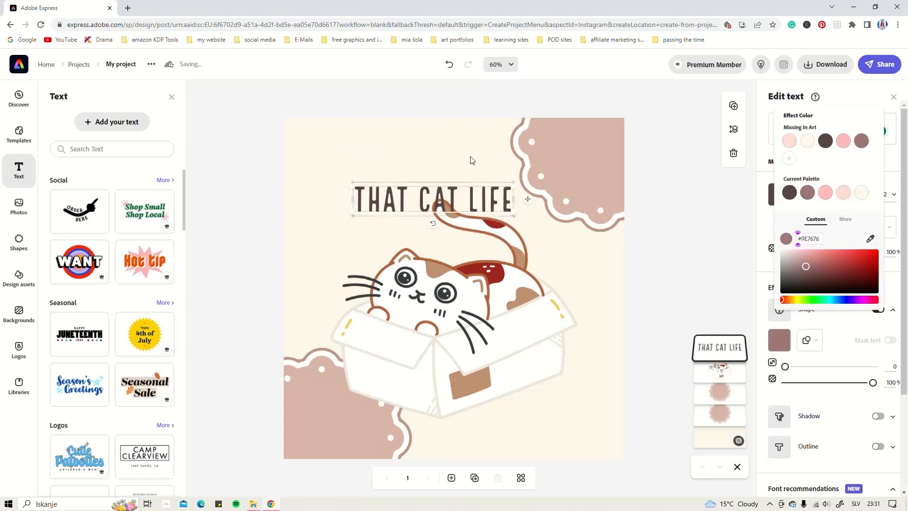
left_click_drag(471, 198, 432, 156)
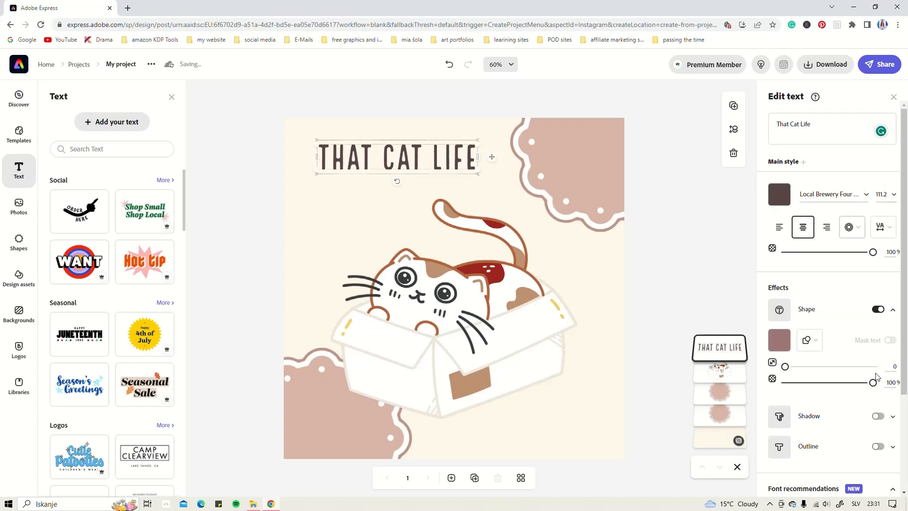
mouse_move(786, 368)
left_mouse_down()
mouse_move(823, 371)
mouse_move(807, 371)
left_mouse_up()
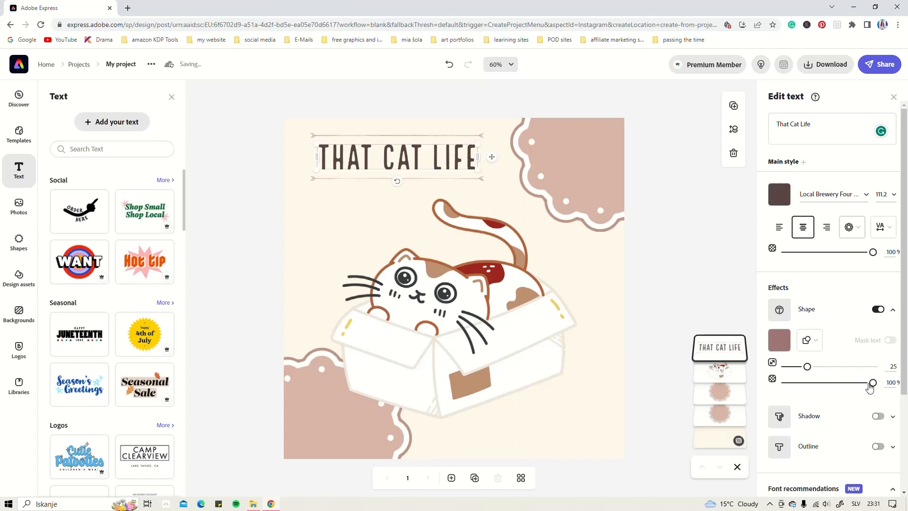
mouse_move(873, 382)
left_mouse_down()
mouse_move(785, 383)
mouse_move(873, 382)
left_mouse_up()
Try the Shadow and Outline effects on the heading and turn both off again.
left_click(893, 417)
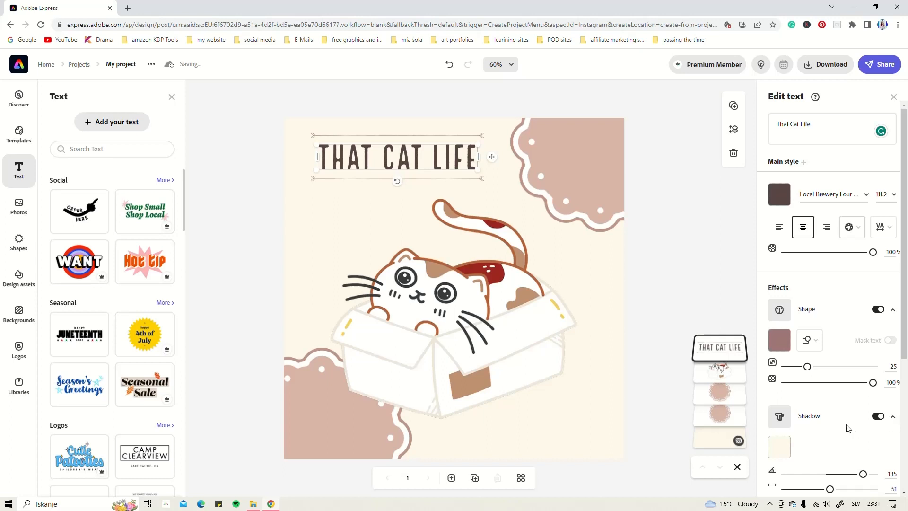
scroll(847, 428, "down", 2)
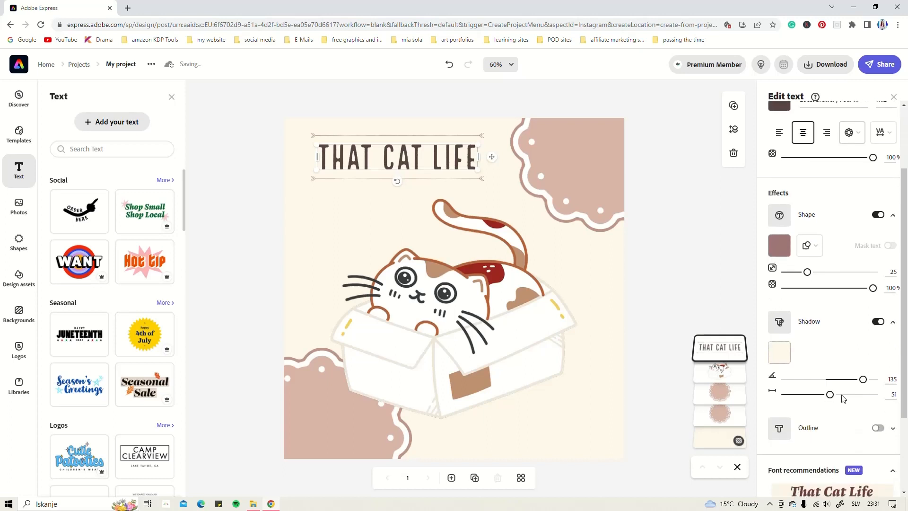
left_click(893, 323)
left_click(883, 353)
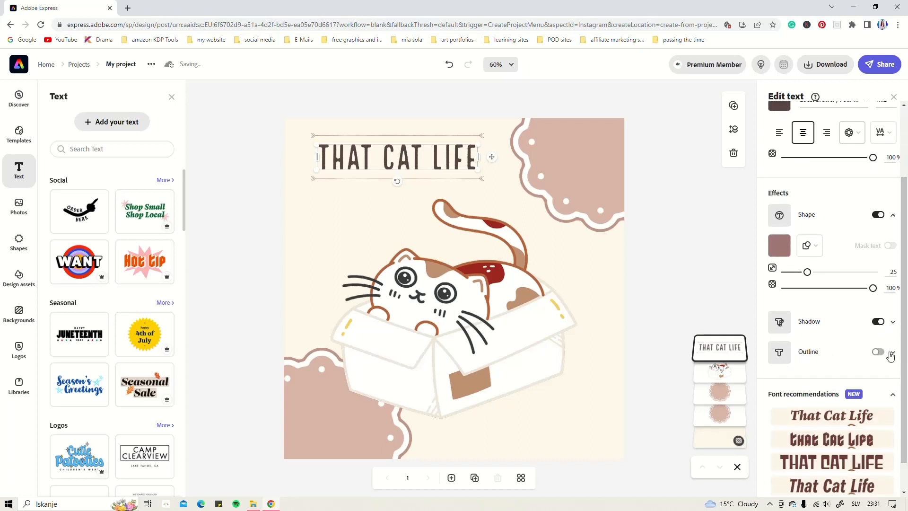
left_click(893, 354)
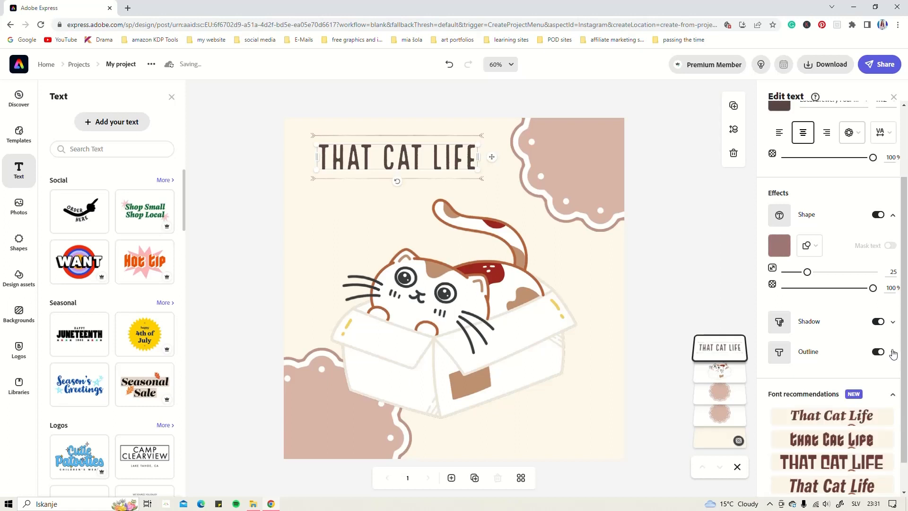
left_click(879, 321)
left_click(881, 352)
Explore more font recommendations, open fonts similar to the handwritten one and apply the widely spaced handwritten font to the heading.
scroll(790, 346, "down", 1)
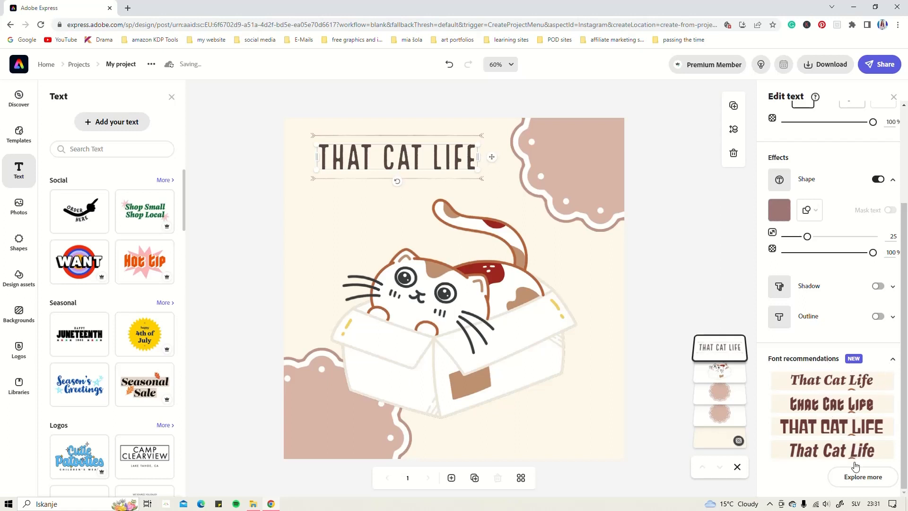
left_click(857, 477)
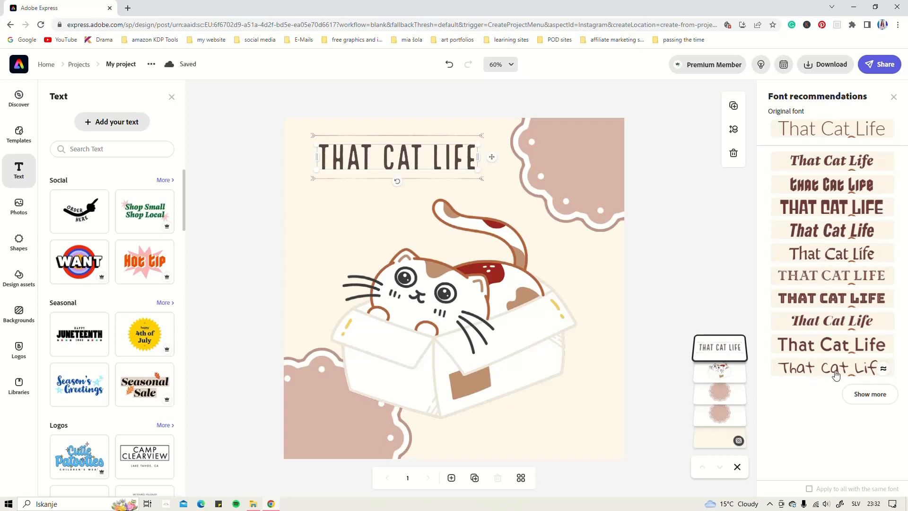
left_click(884, 369)
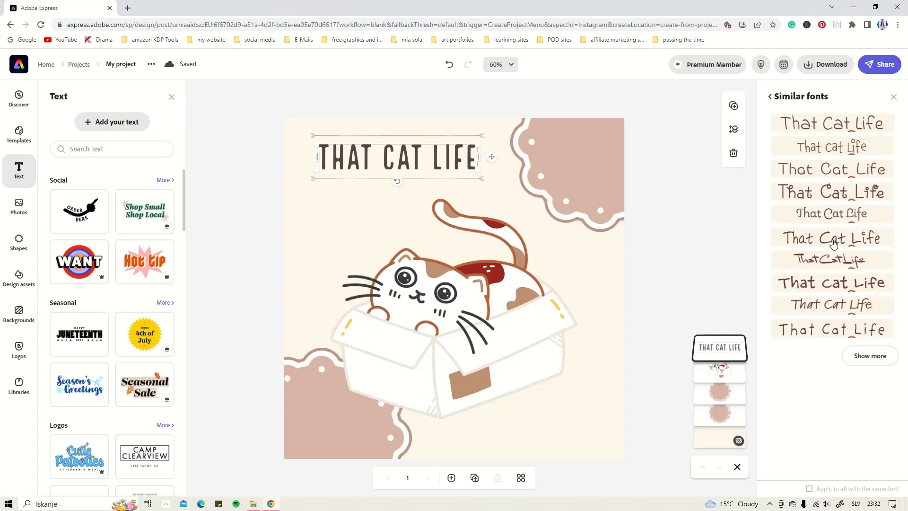
left_click(823, 306)
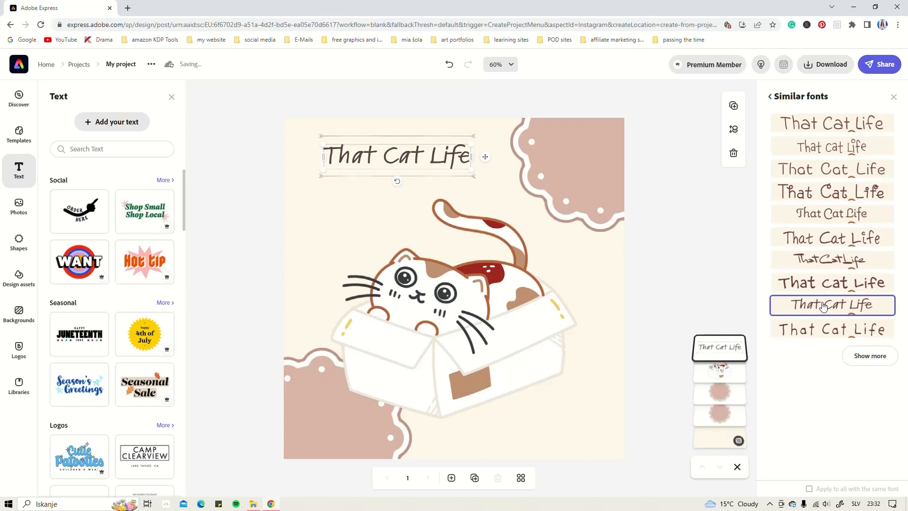
left_click(824, 329)
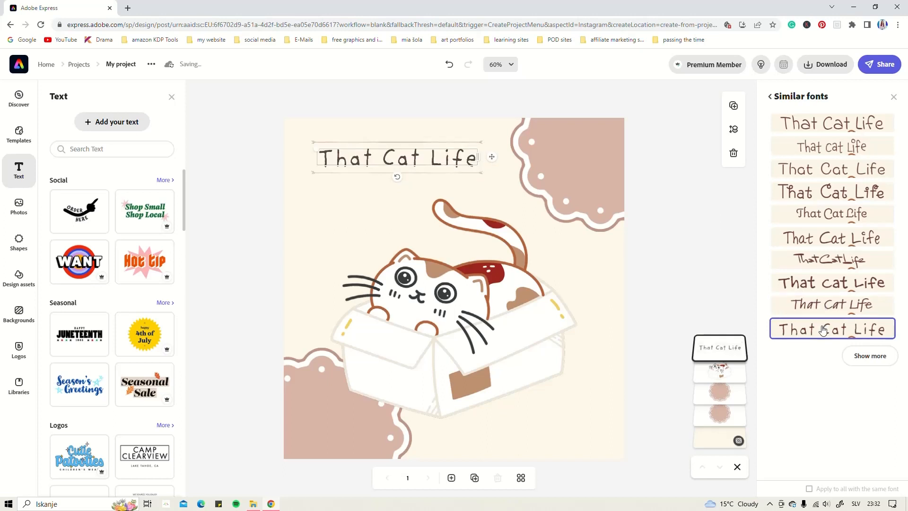
Restyle the heading in Chauncy Pro Regular, enlarge it to size 117.3 and turn off its Shape effect.
left_click(835, 149)
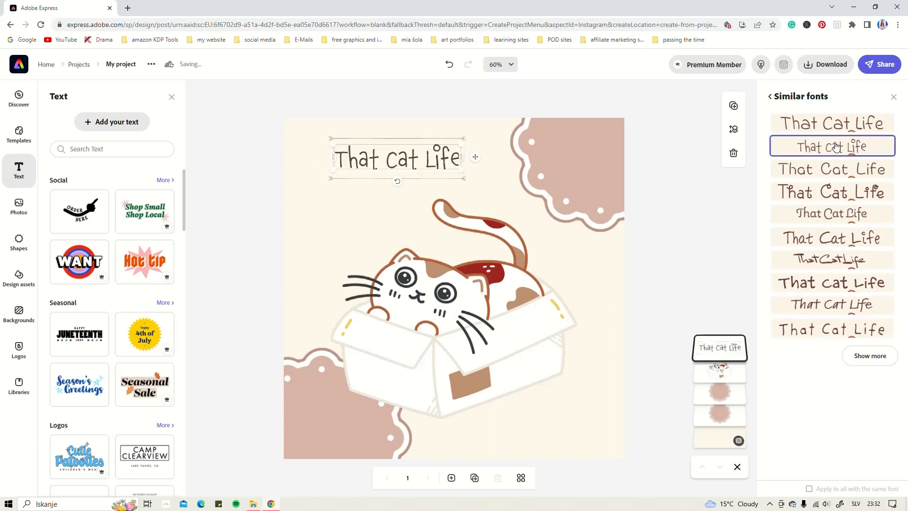
mouse_move(463, 170)
left_mouse_down()
mouse_move(515, 192)
mouse_move(449, 160)
left_mouse_up()
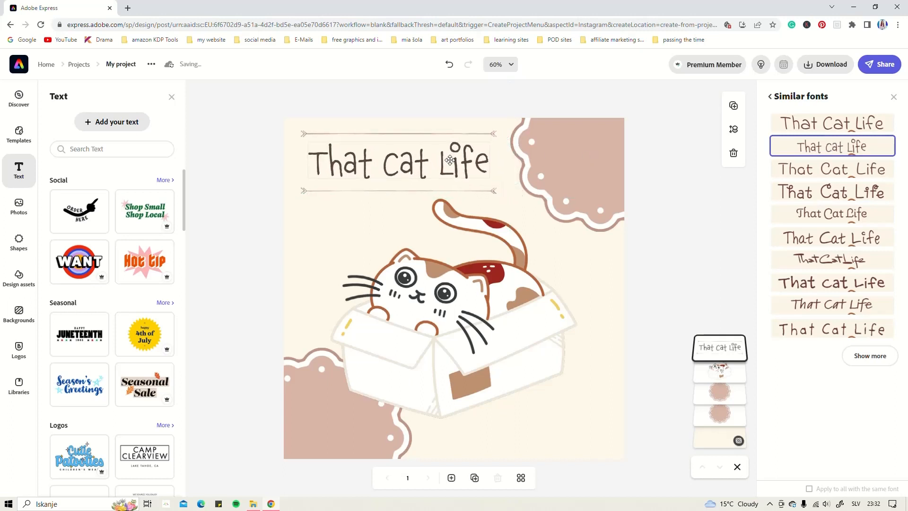
left_click(894, 97)
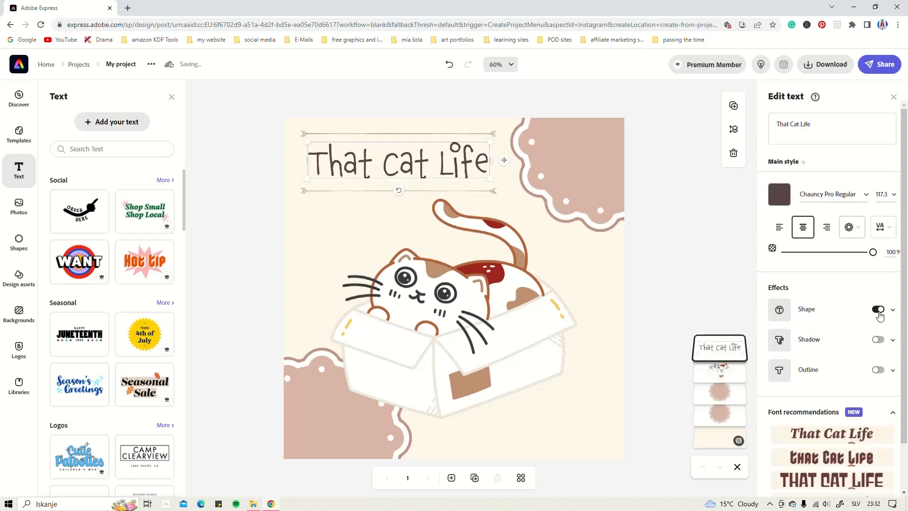
left_click(878, 311)
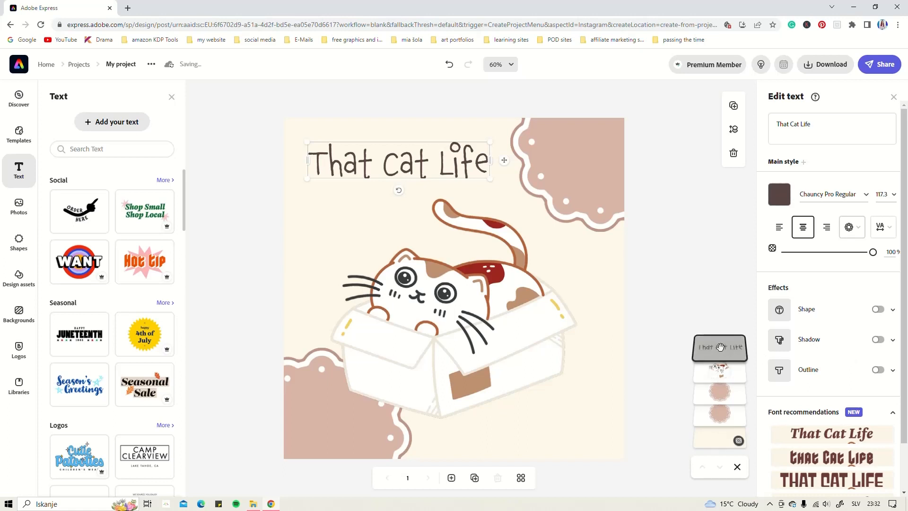
Move the heading's layer beneath both border layers and return it to the top of the layer stack.
left_click_drag(720, 347, 720, 414)
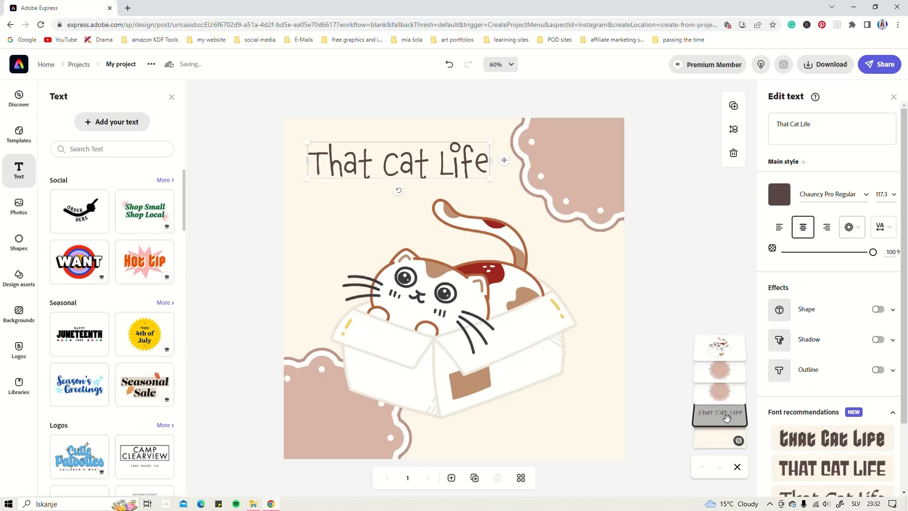
left_click_drag(727, 417, 732, 347)
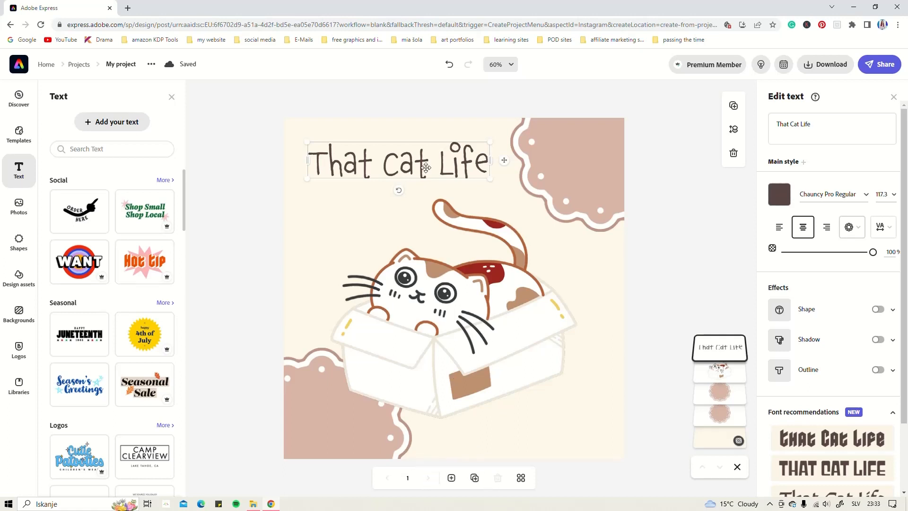
Shift the cat illustration slightly right and down, and place the heading above it, beside the upper-right border.
left_click_drag(417, 171, 427, 175)
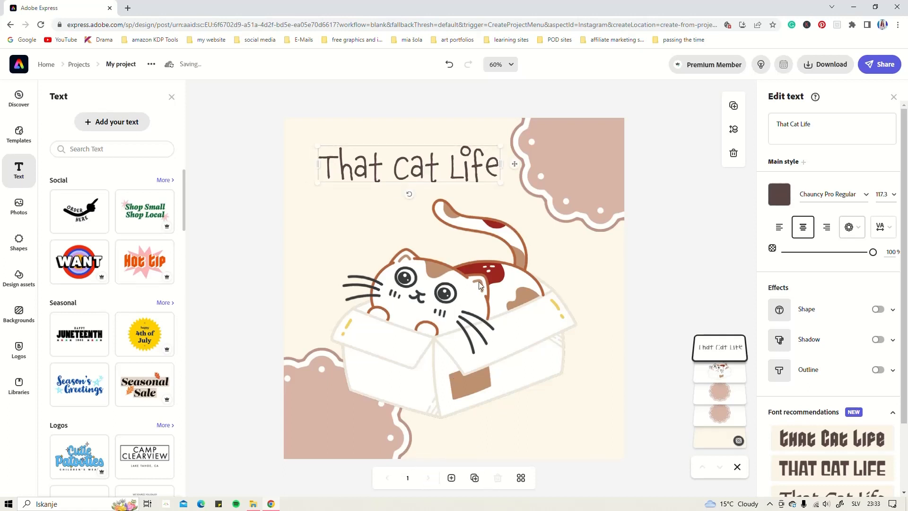
left_click_drag(471, 295, 488, 303)
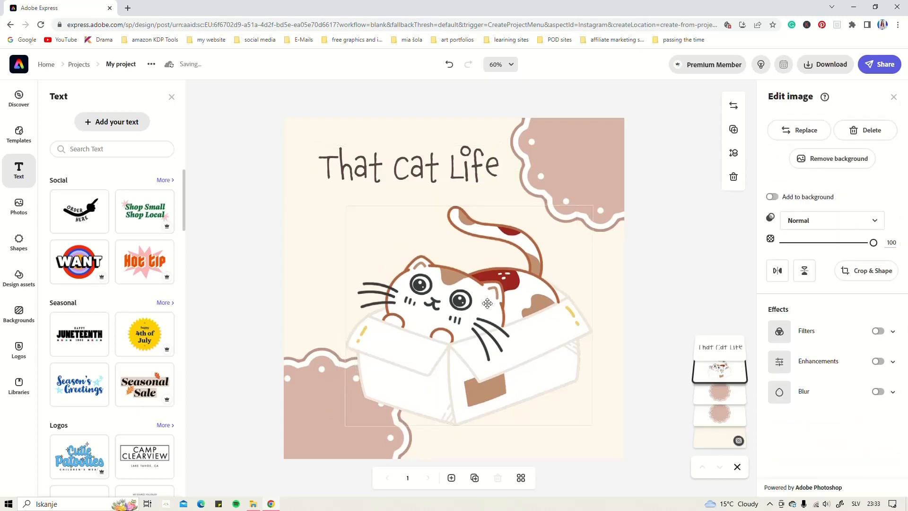
left_click_drag(431, 171, 426, 162)
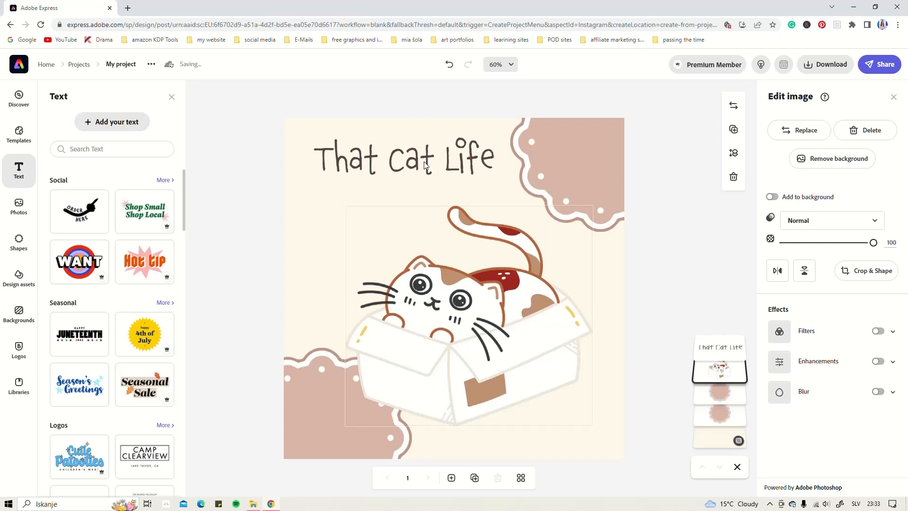
left_click(560, 172)
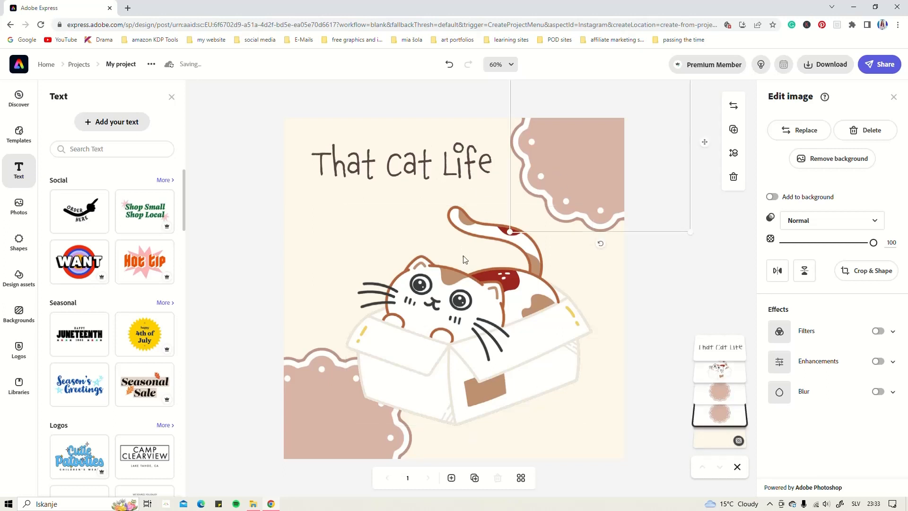
left_click(553, 345)
left_click(605, 369)
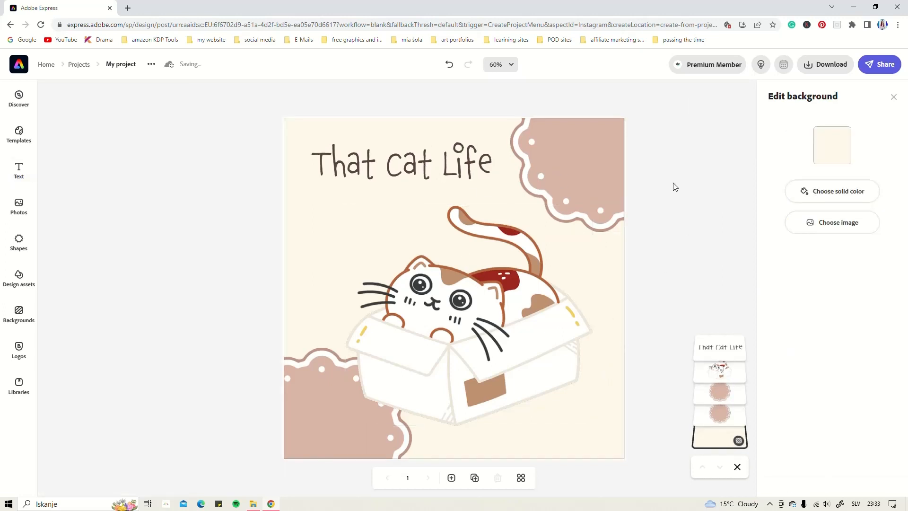
Rename the project "That Cat Life".
left_click(117, 66)
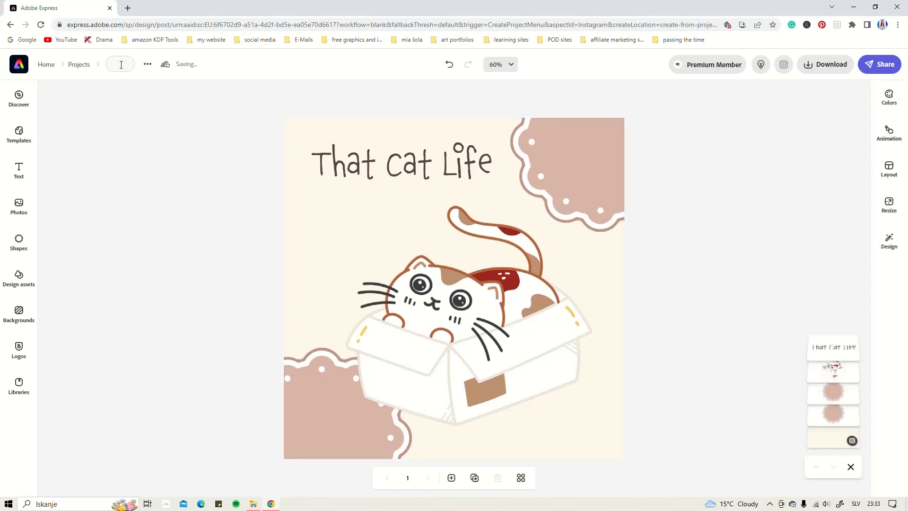
type("That Cat Life")
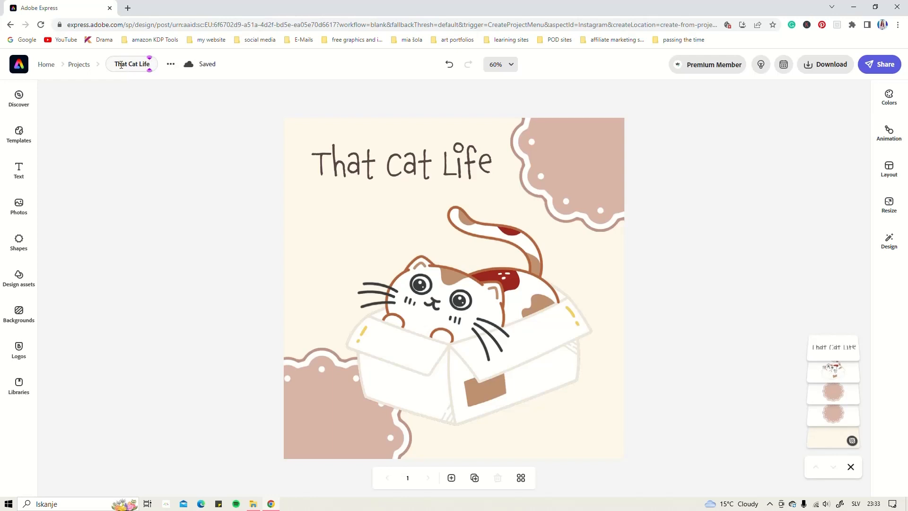
left_click(169, 135)
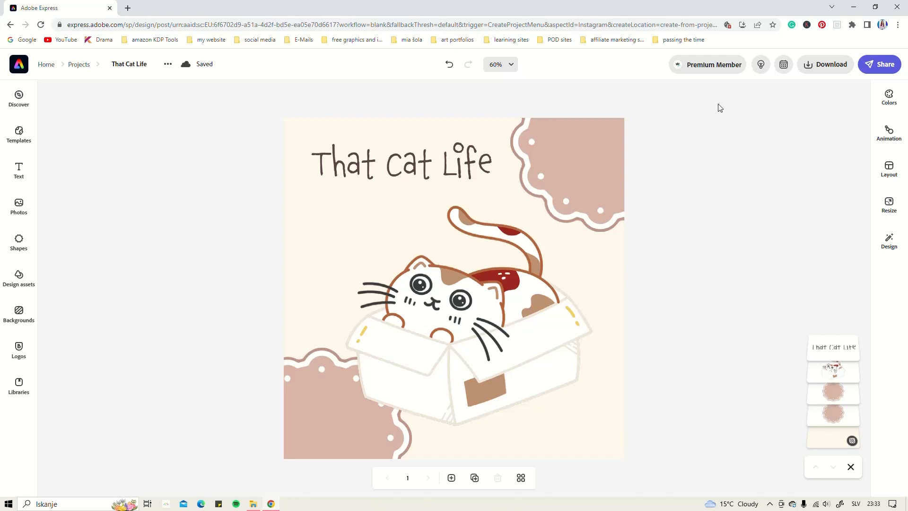
View the download file types, and start publishing the design to Instagram from the sharing options.
left_click(832, 68)
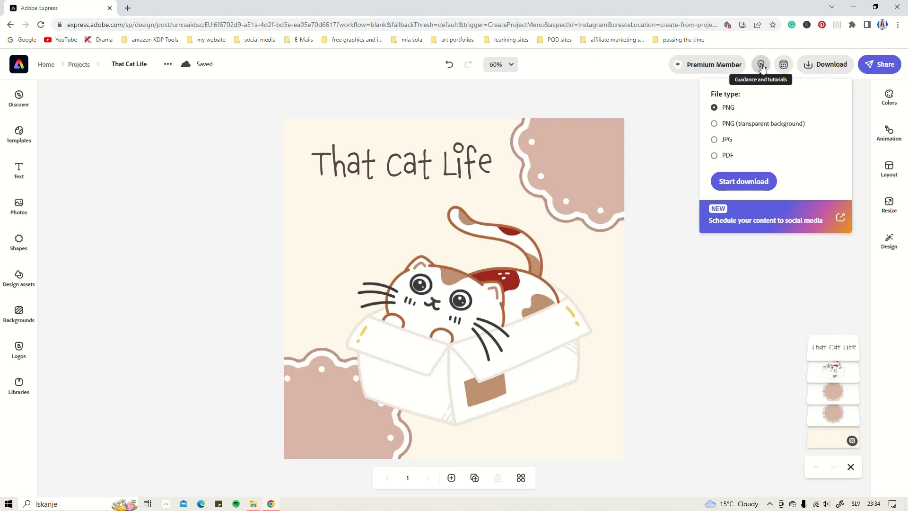
left_click(888, 65)
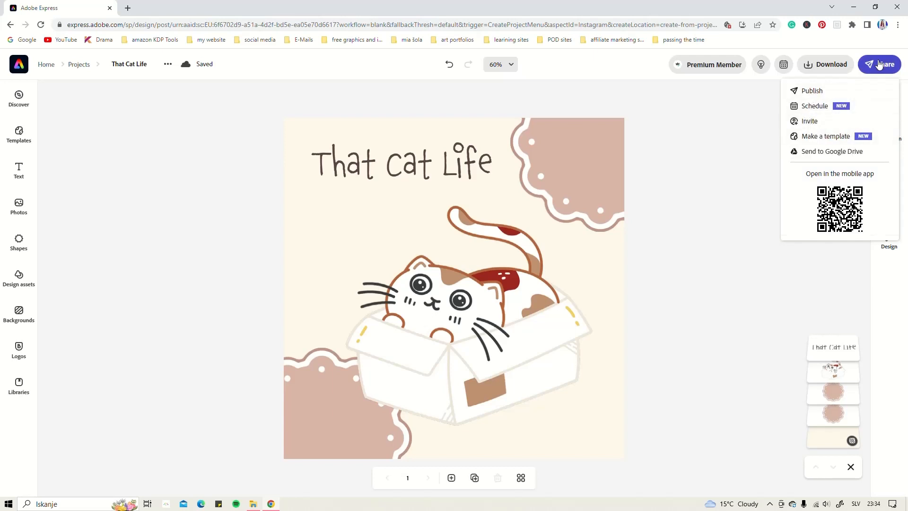
left_click(813, 92)
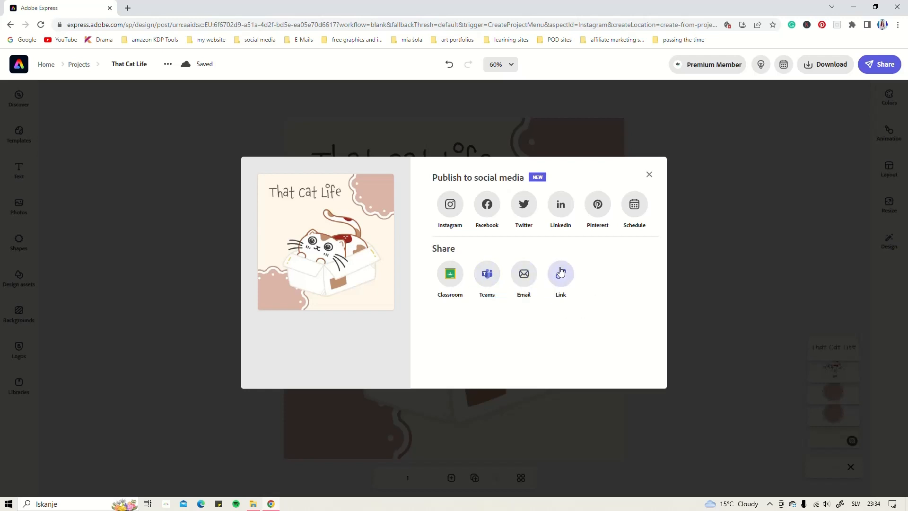
left_click(451, 204)
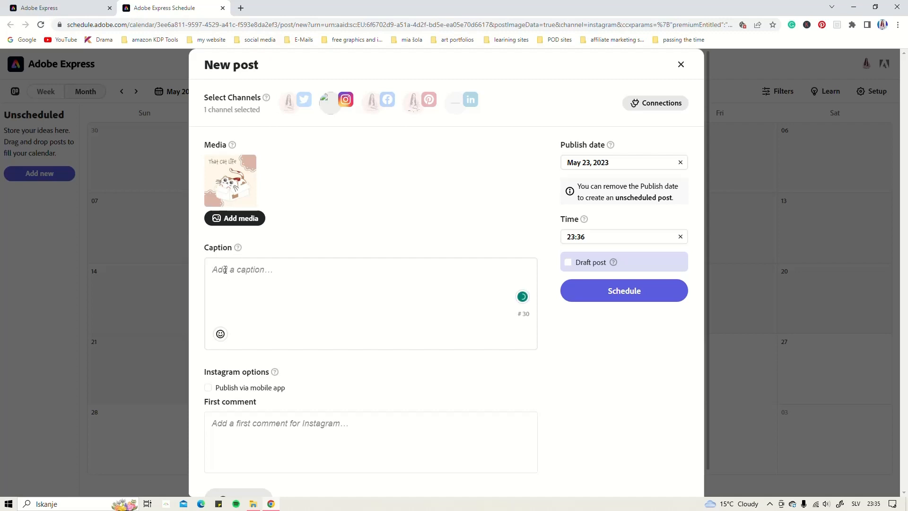
Write the Instagram post's caption: "That Cat Life collection of cute cat illustrations and patterns. Available in my Zazzle store. #catillustrations".
type("That Cat Life collection of cute cat illustrations and patterns. Available in my Zazzle store.")
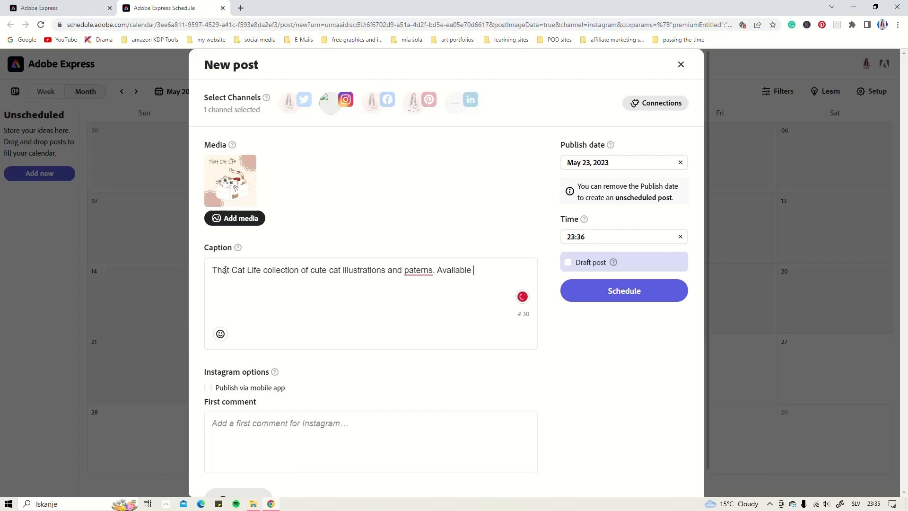
mouse_move(418, 271)
left_click(421, 296)
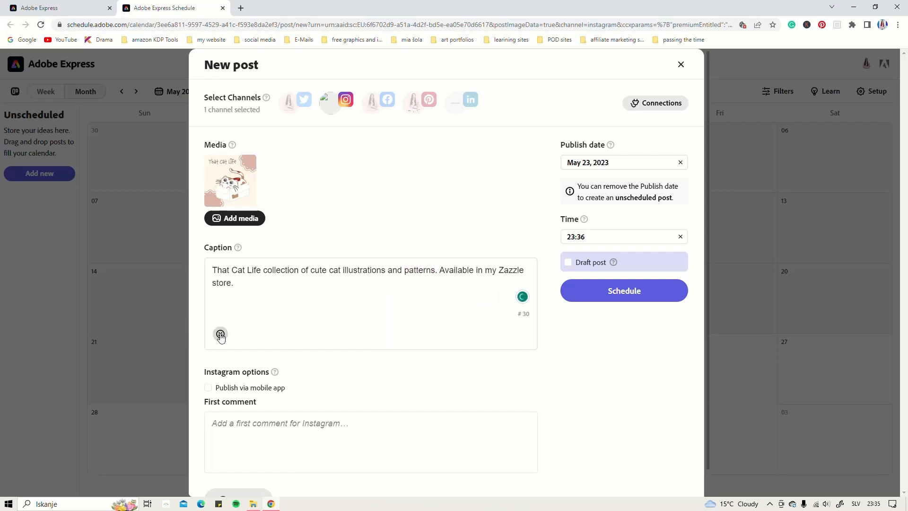
left_click(220, 335)
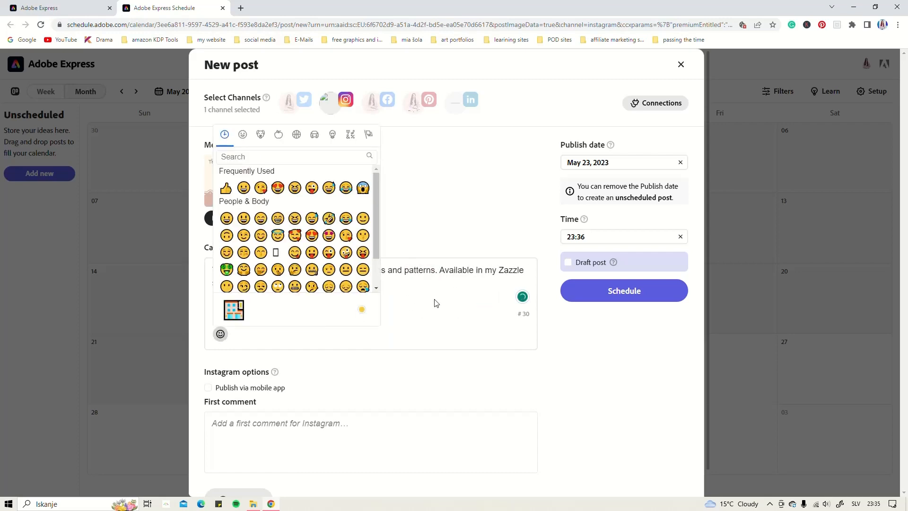
left_click(421, 301)
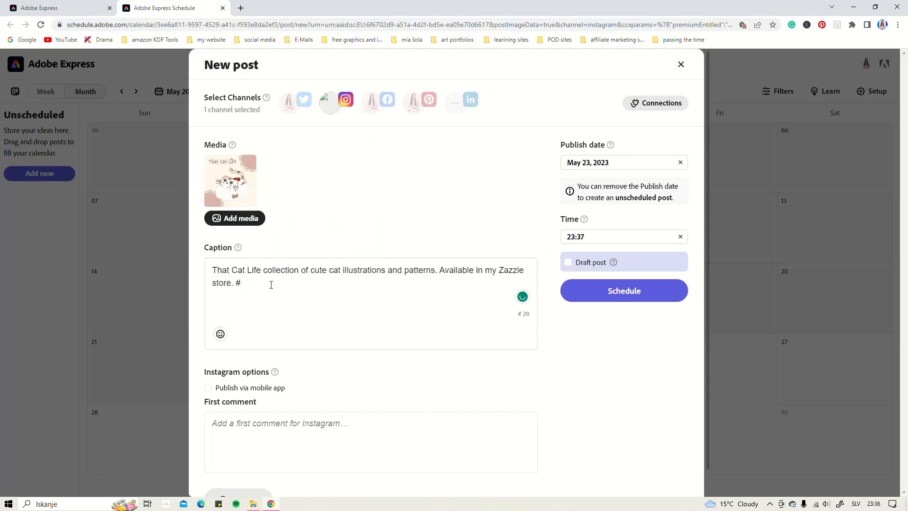
type("tillustrations")
Open and close the help page for the Instagram options, and review the empty first comment field.
scroll(310, 332, "down", 1)
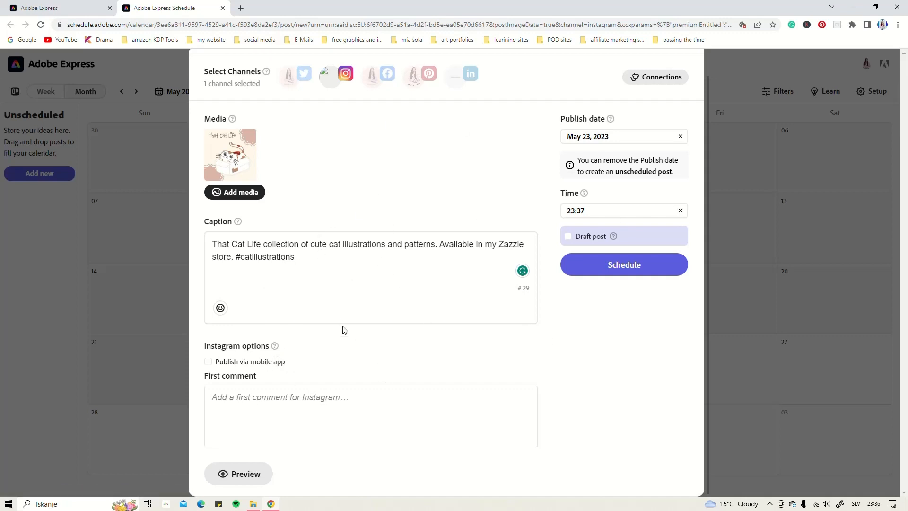
left_click(276, 346)
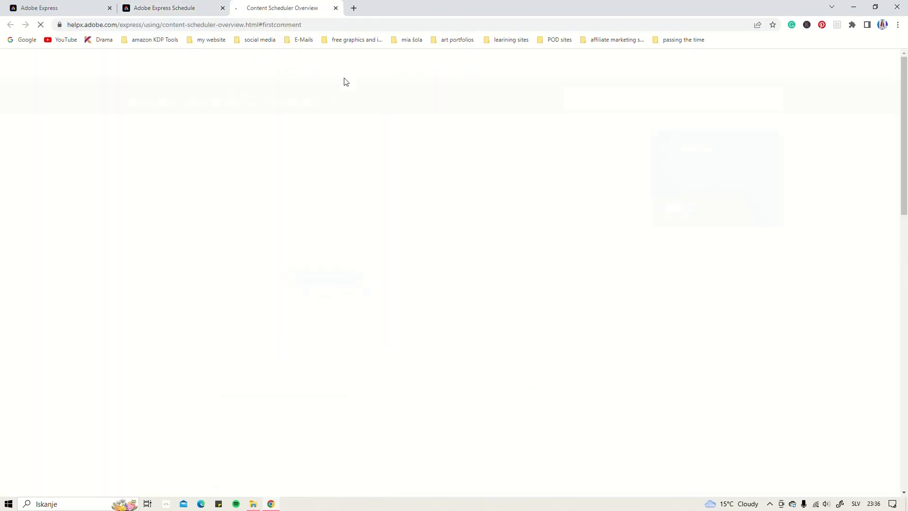
key("ctrl+w")
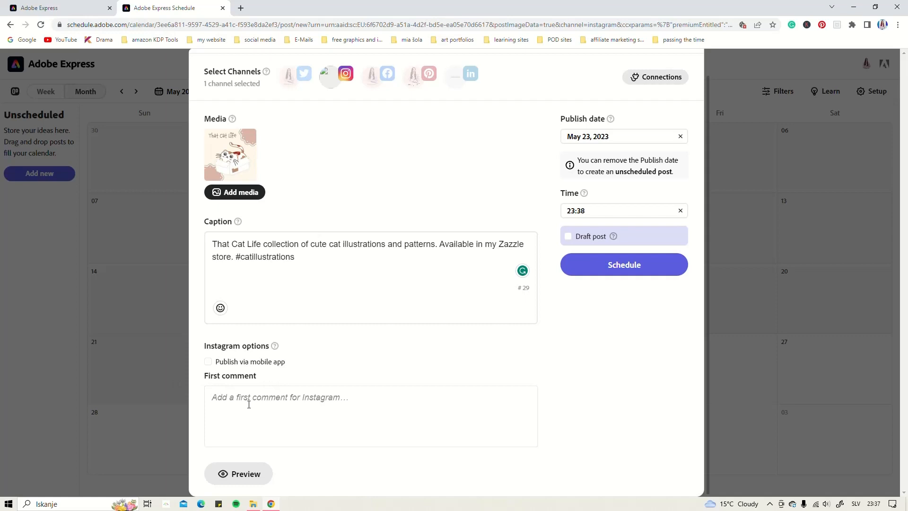
left_click(289, 403)
scroll(418, 384, "up", 1)
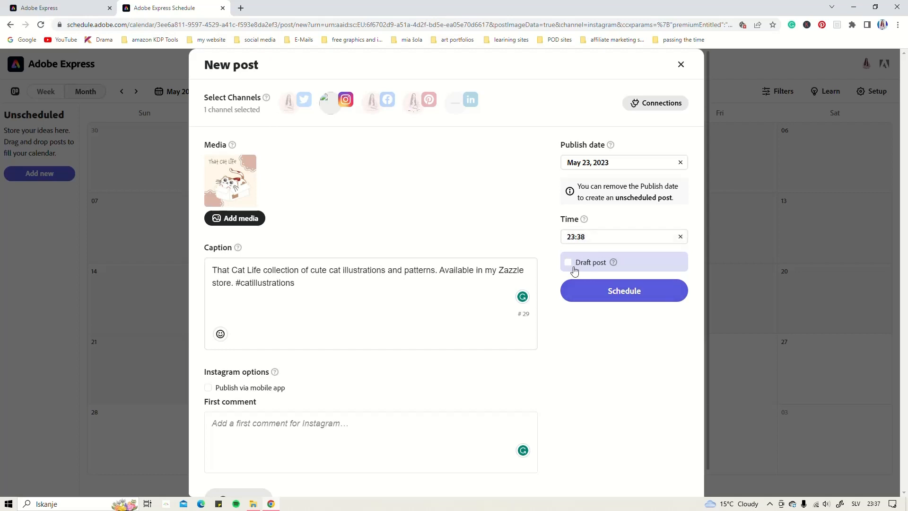
Deselect and reselect the Instagram channel, and schedule the post for May 23, 2023.
left_click(334, 107)
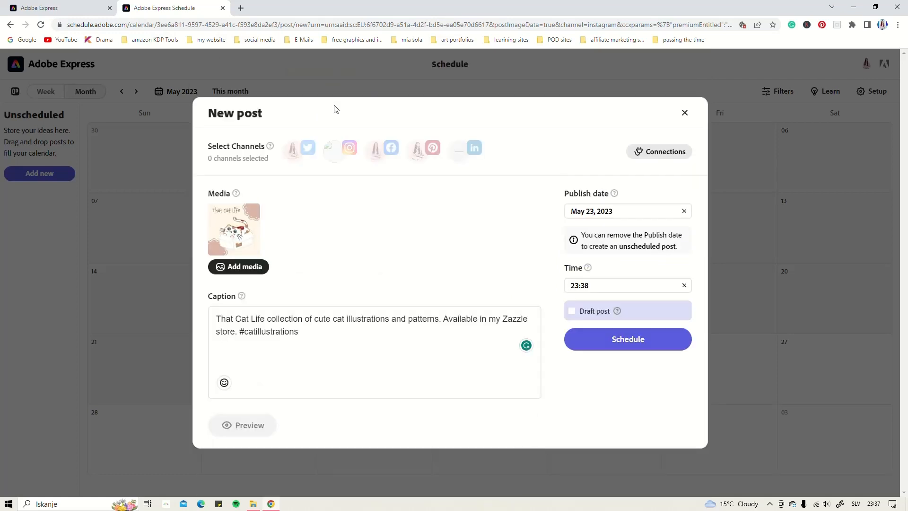
left_click(340, 153)
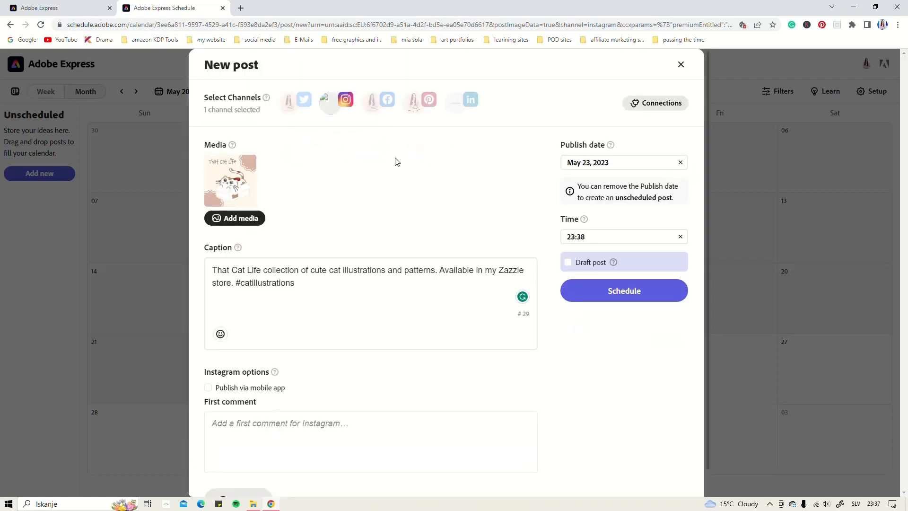
left_click(332, 108)
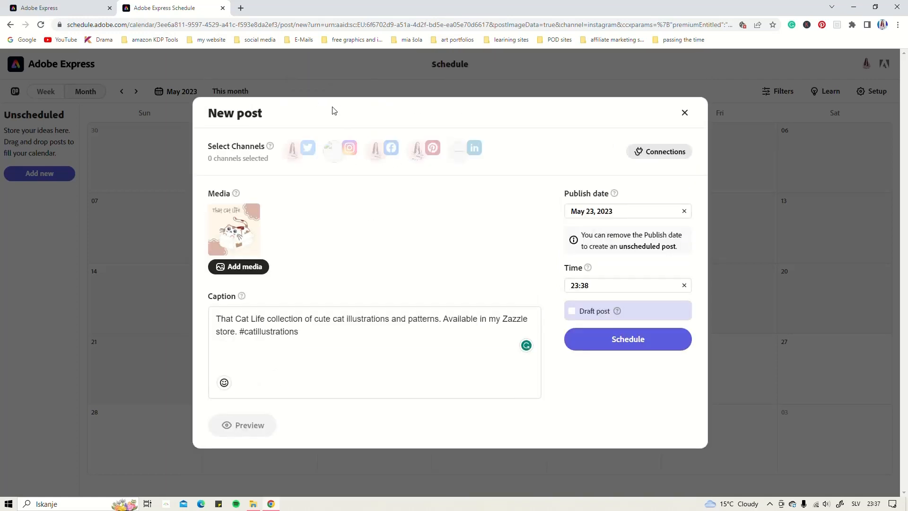
left_click(339, 152)
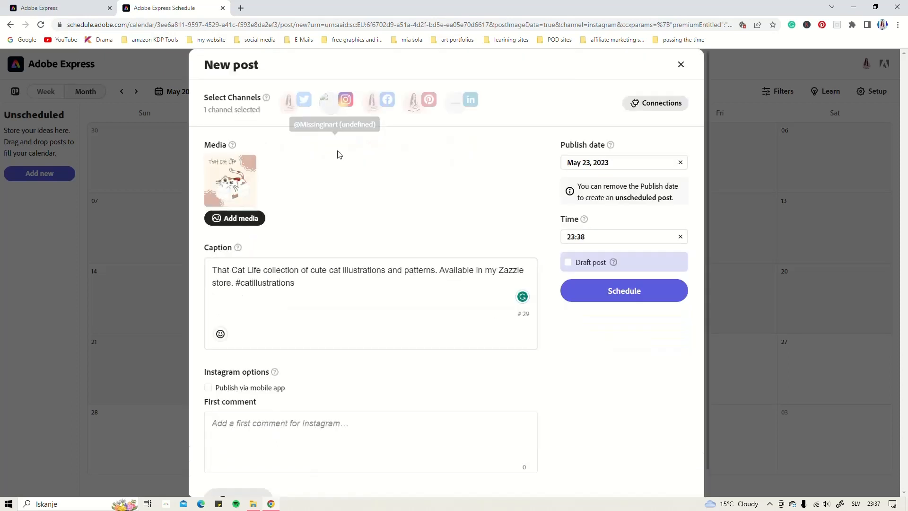
left_click(618, 291)
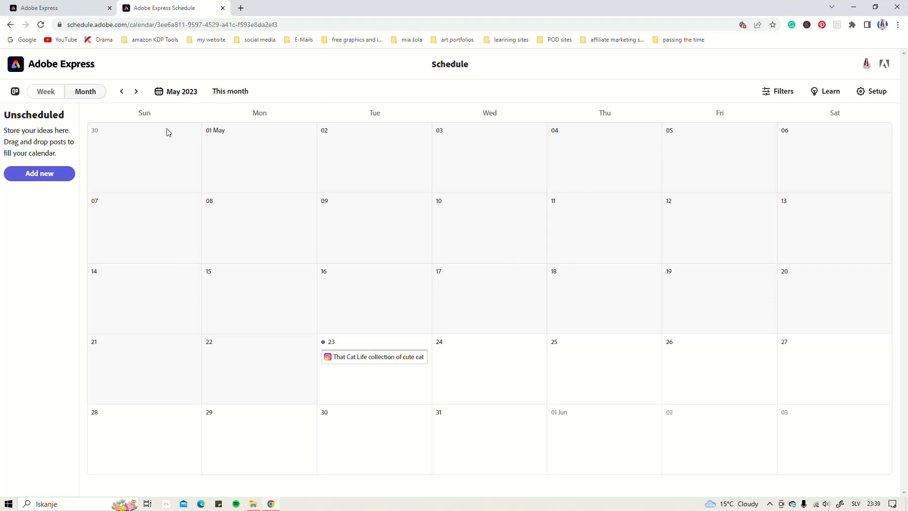
Return from the schedule calendar to the project, go to the home page and create a new blank Instagram post.
left_click(57, 8)
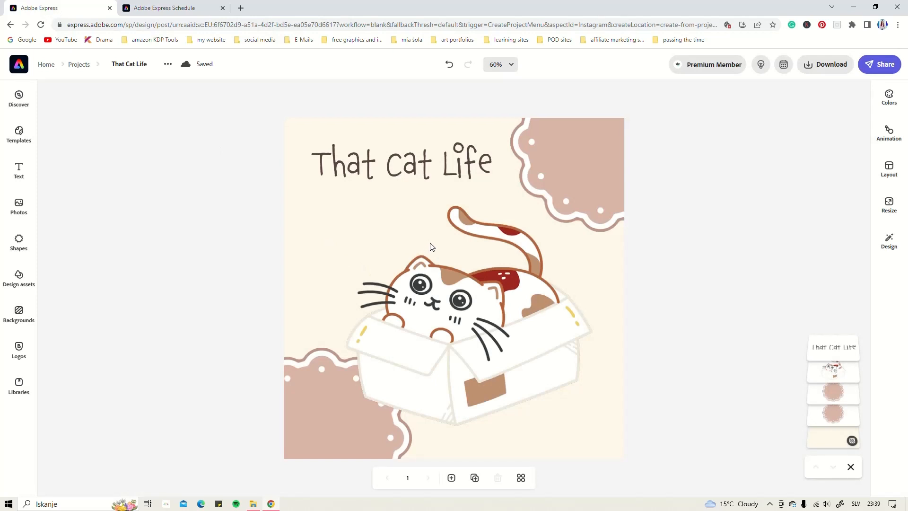
left_click(48, 68)
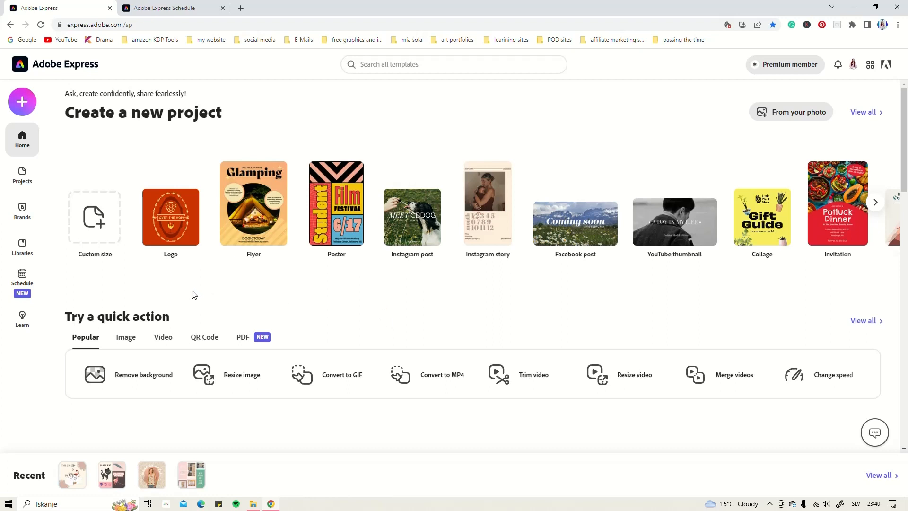
left_click(22, 102)
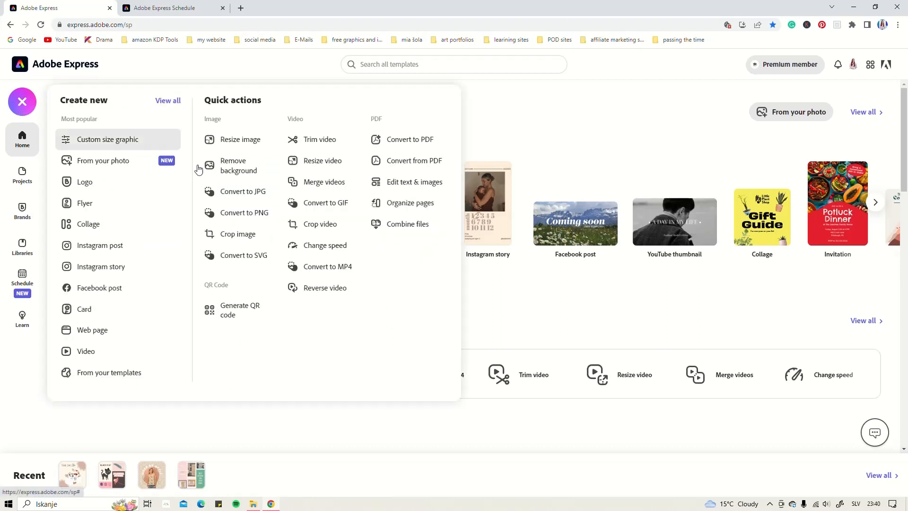
left_click(101, 253)
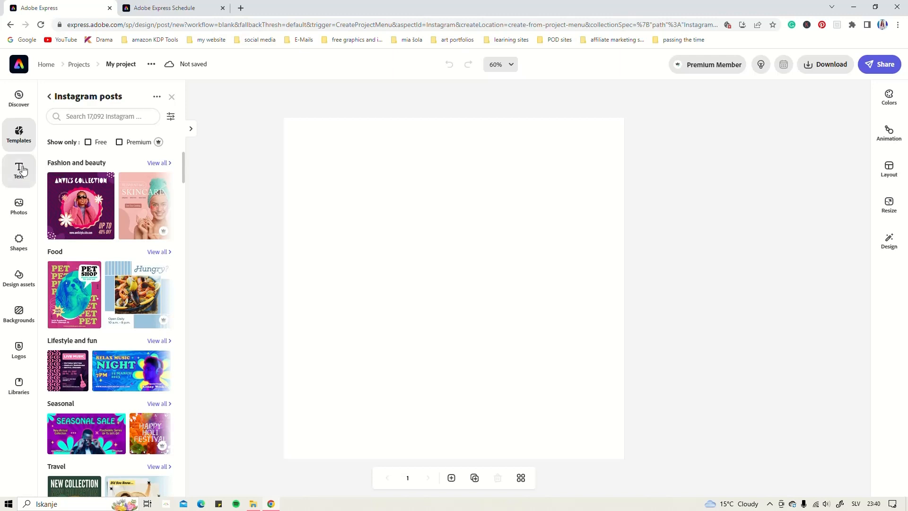
Browse the Seasonal stock photos, search them for "summer", and widen that search to all Adobe Stock photos.
left_click(17, 208)
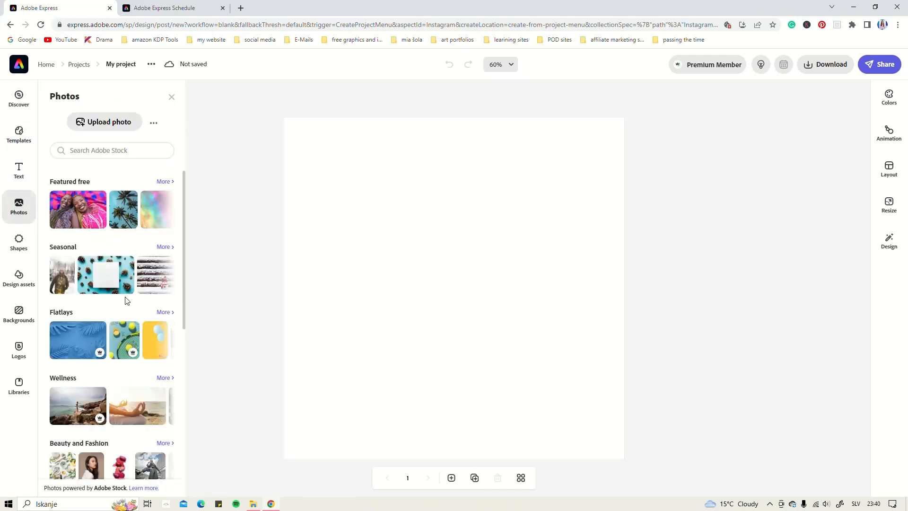
left_click(159, 249)
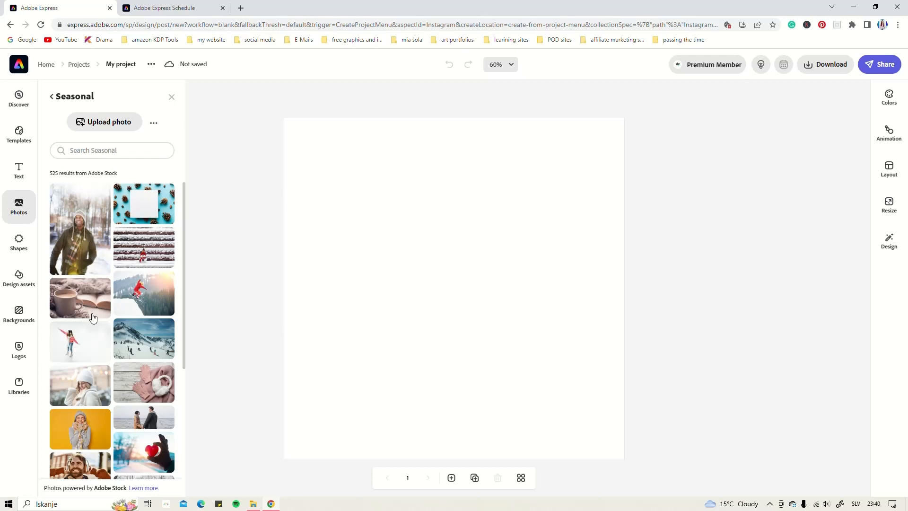
scroll(93, 318, "down", 4)
scroll(92, 319, "up", 4)
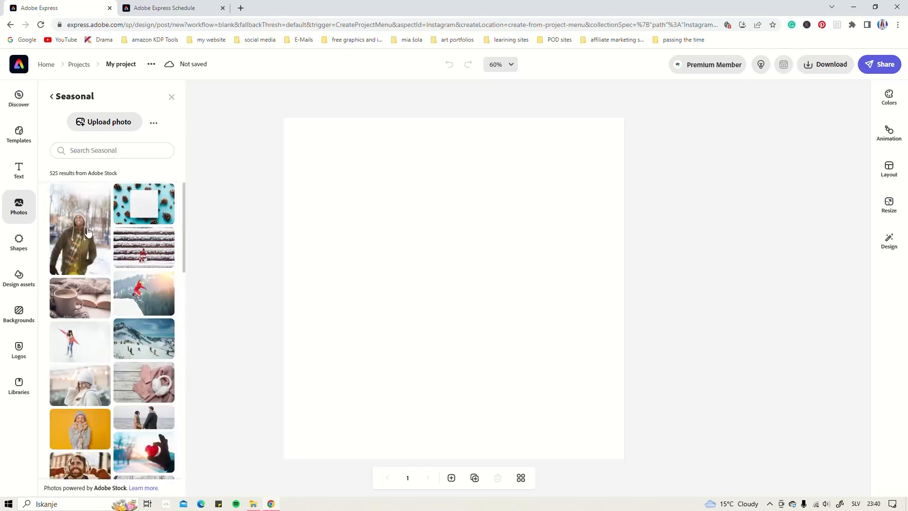
left_click(100, 151)
type("summer")
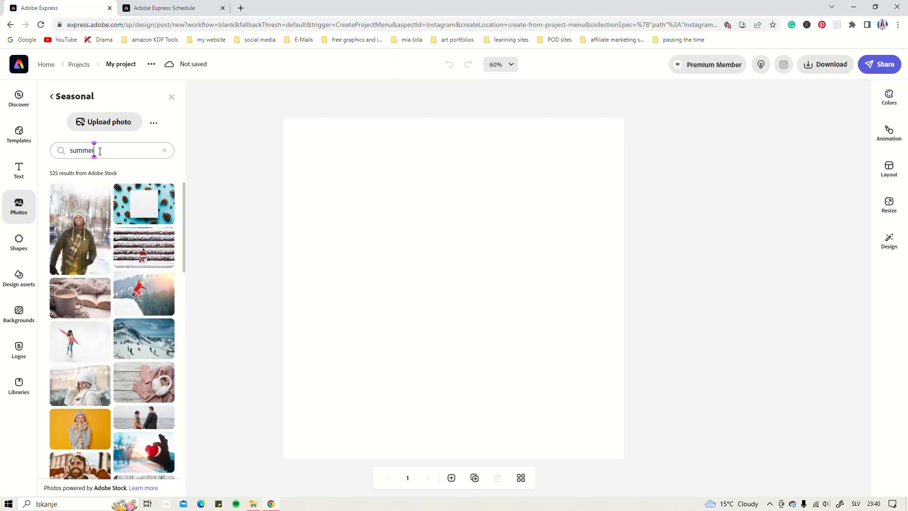
key("Return")
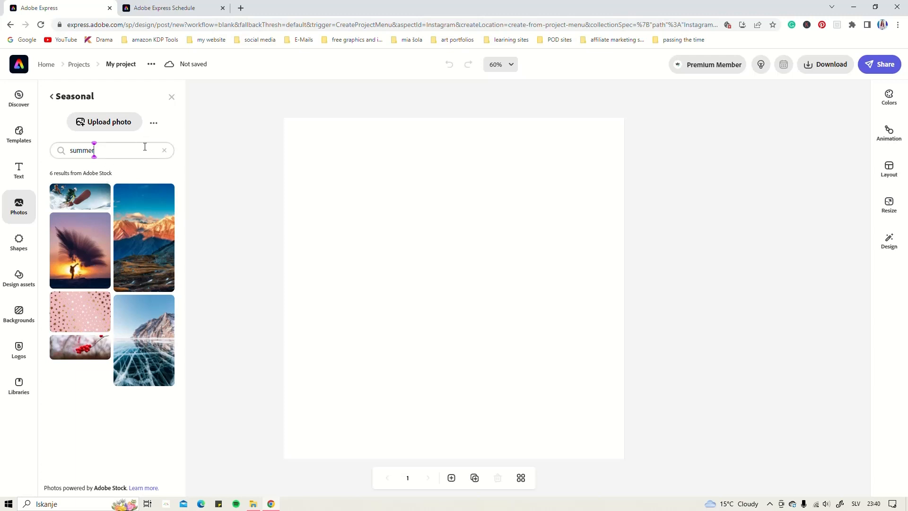
left_click(51, 97)
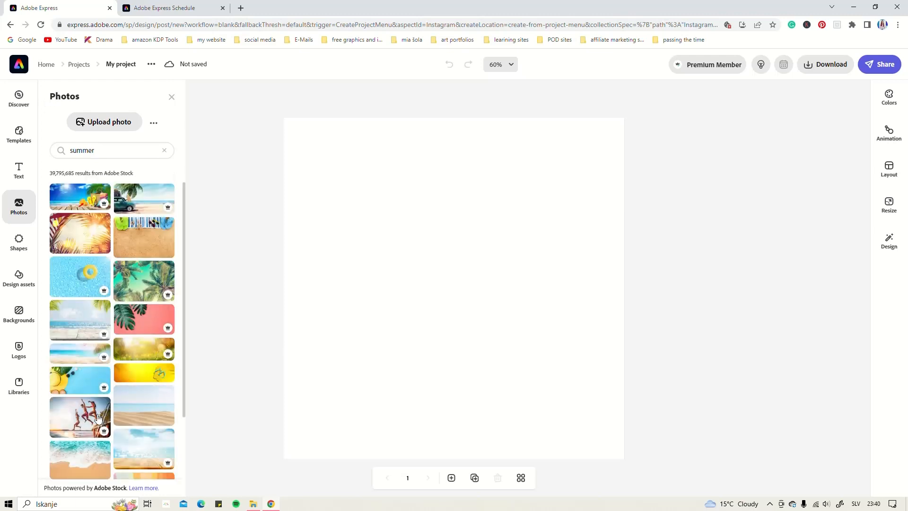
Insert the stock photo of foamy turquoise waves on a sandy beach and make it the post's background.
scroll(78, 440, "down", 2)
left_click(83, 384)
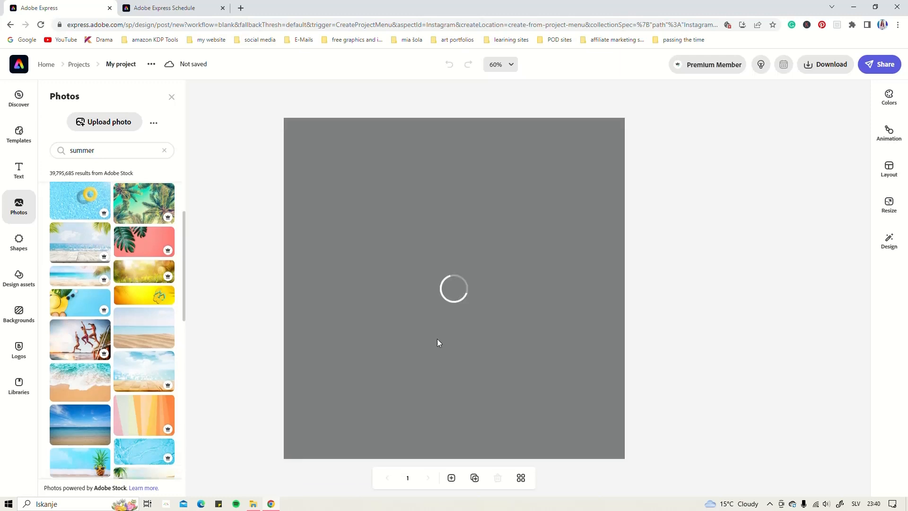
left_click(455, 308)
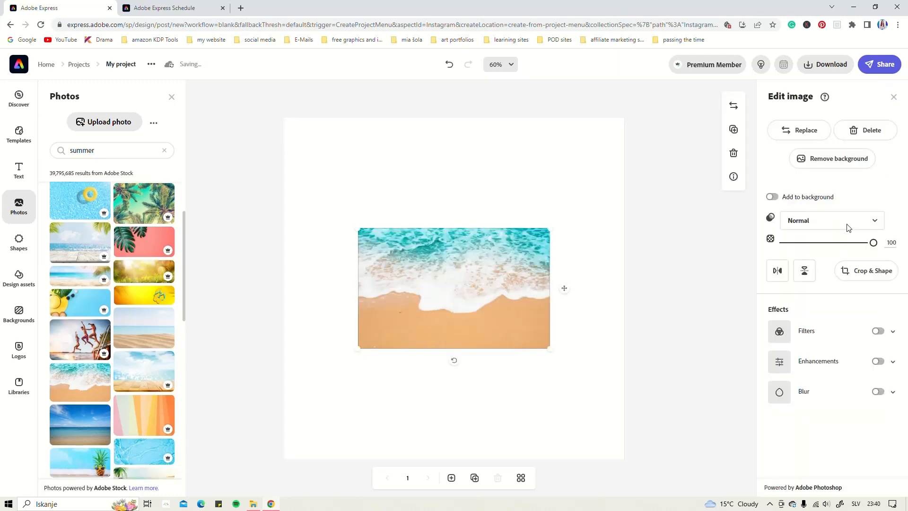
left_click(772, 197)
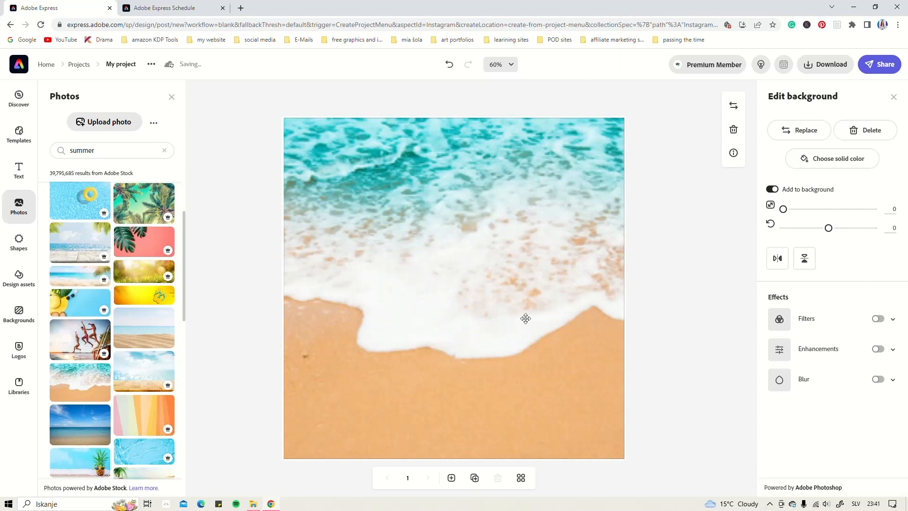
Add the hand-drawn heart shape with rays, shrink it, tilt it and place it on the sand in the canvas's lower-left corner.
left_click(22, 242)
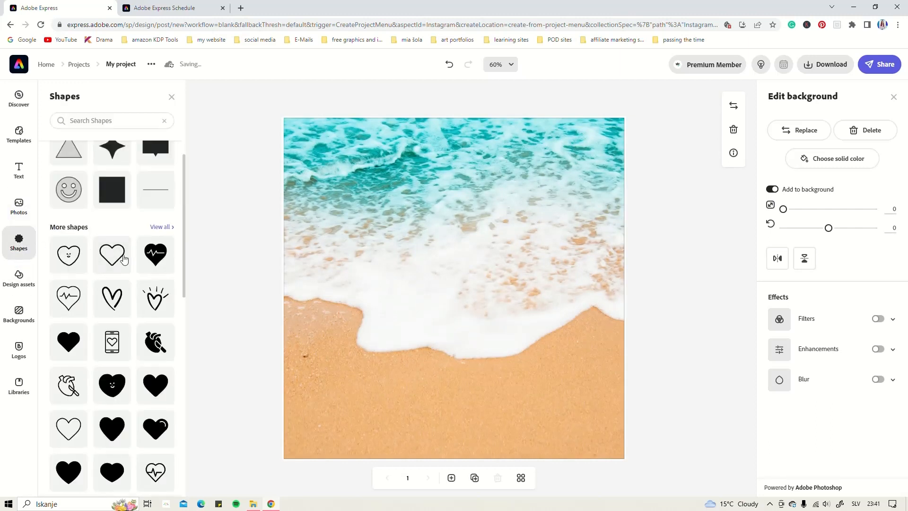
left_click(161, 226)
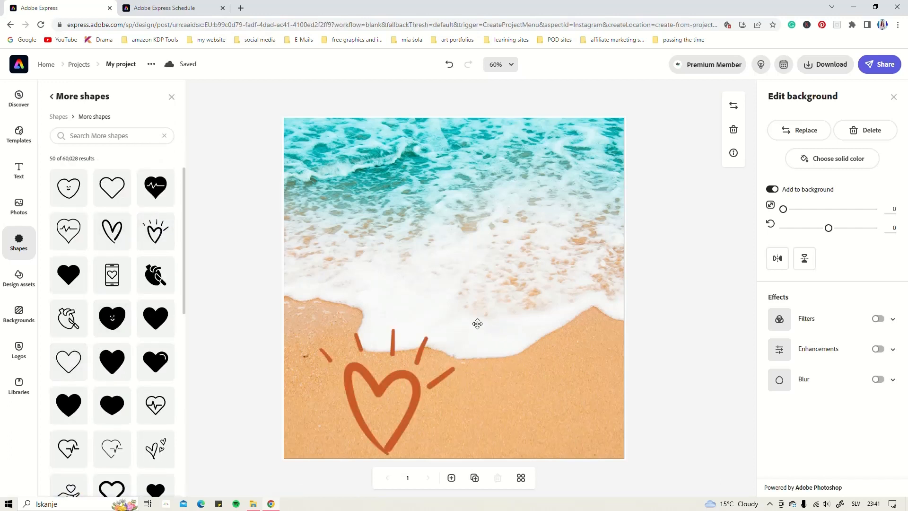
mouse_move(385, 372)
left_mouse_down()
mouse_move(367, 367)
mouse_move(385, 367)
left_mouse_up()
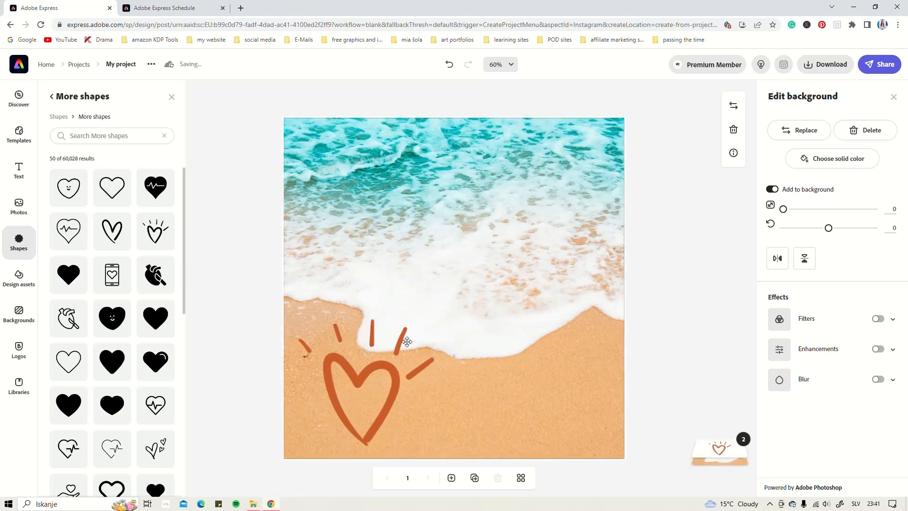
left_click_drag(433, 320, 369, 384)
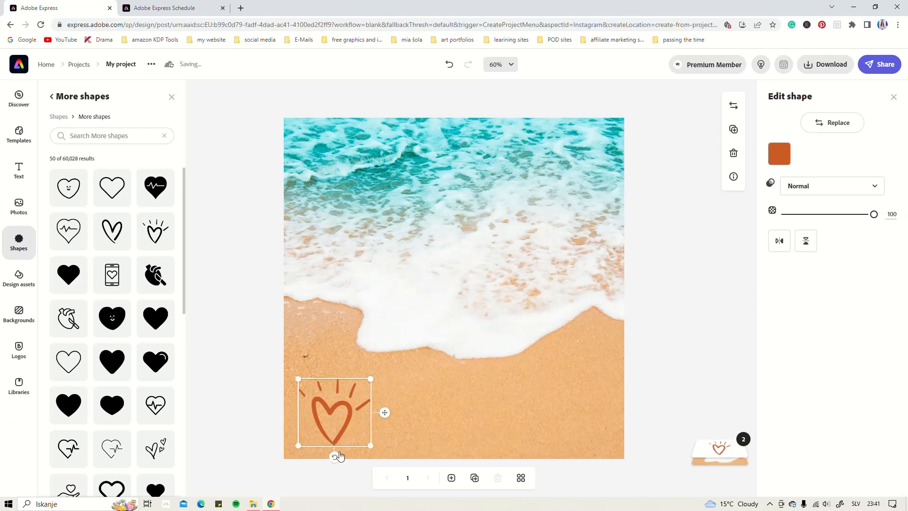
left_click_drag(334, 457, 358, 451)
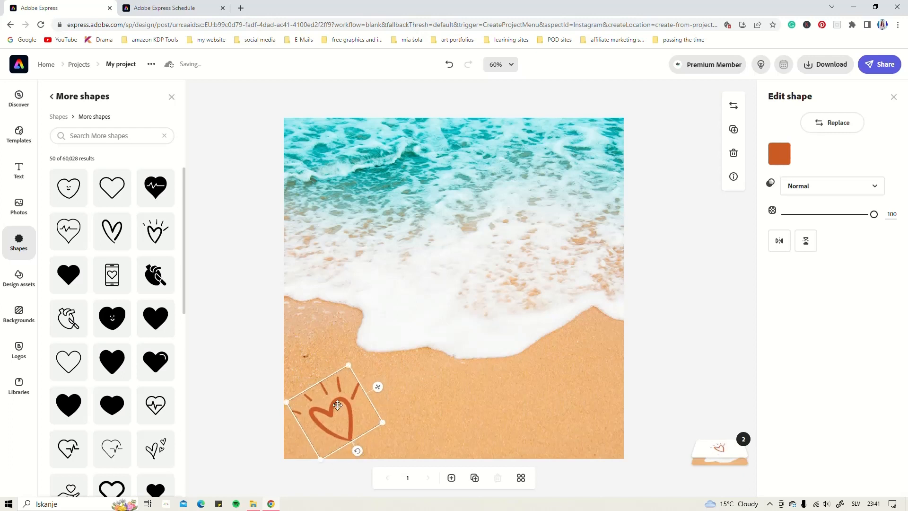
left_click_drag(335, 400, 337, 404)
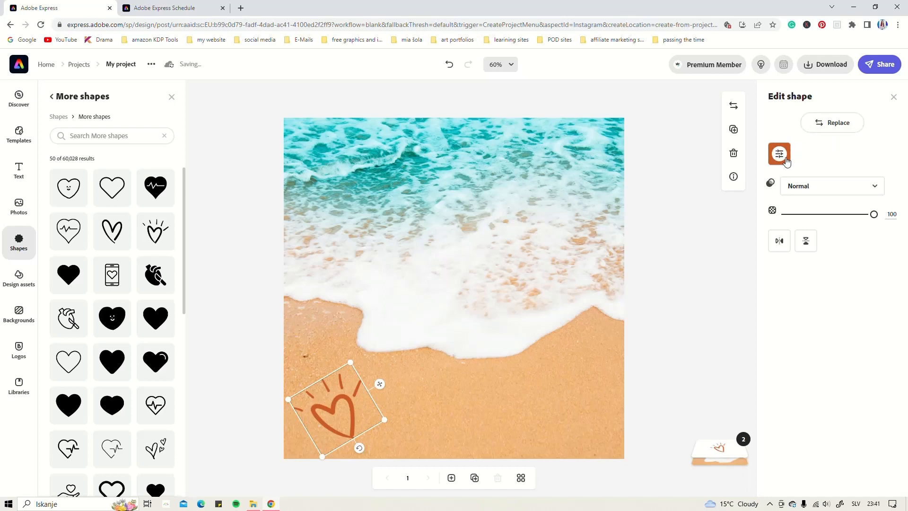
Recolor the heart shape with the teal #207178 from the current palette, after trying the orange #FF9666.
left_click(780, 155)
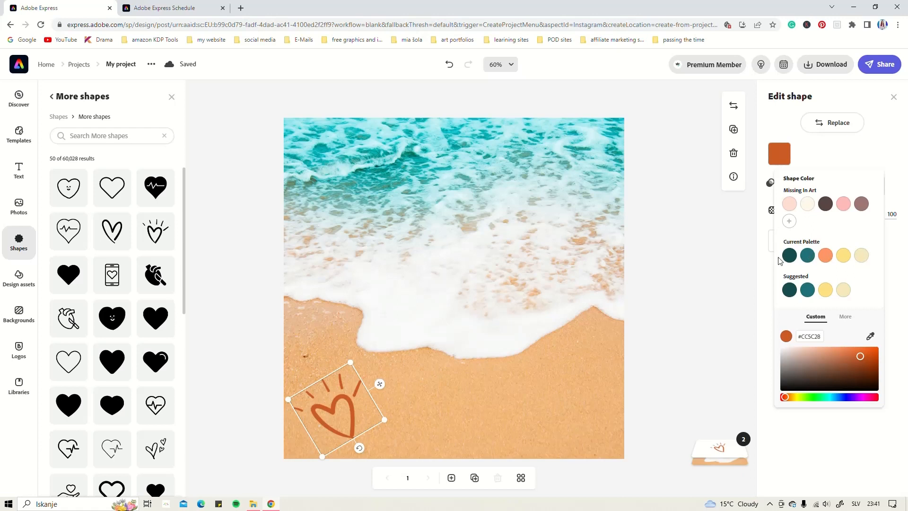
left_click(824, 255)
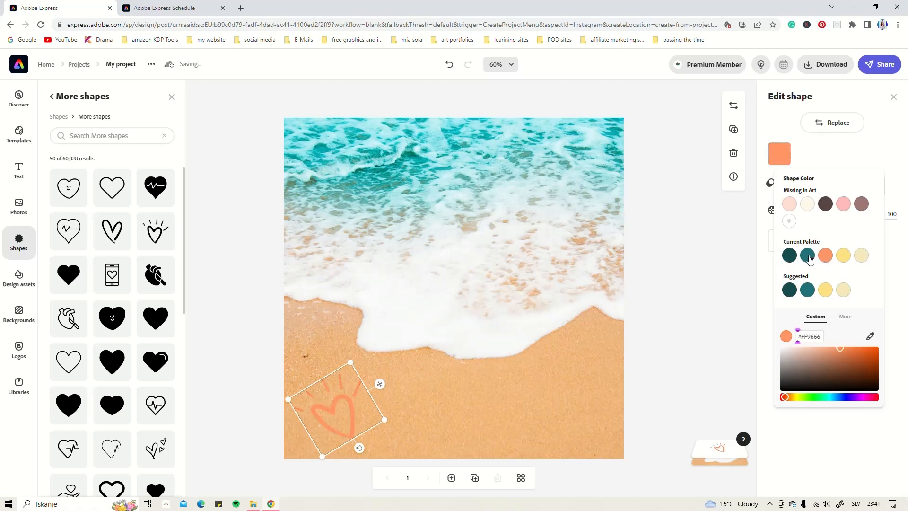
left_click(808, 256)
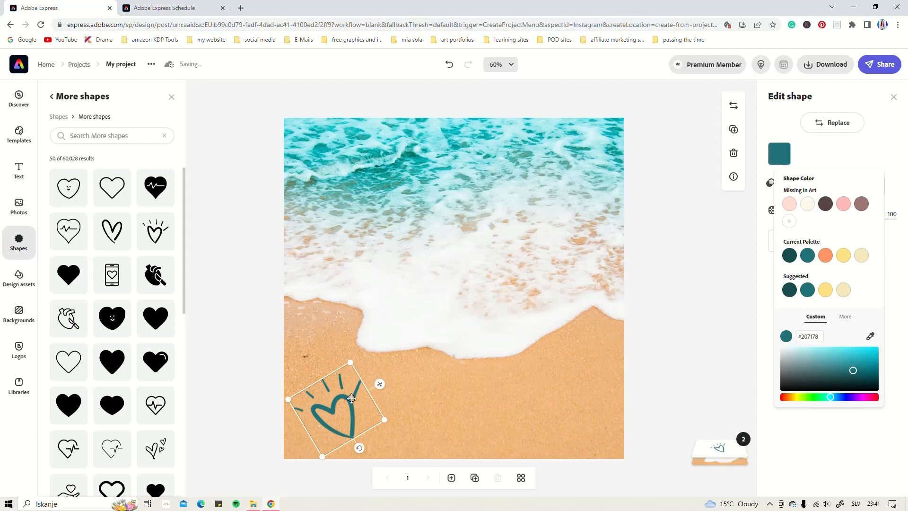
scroll(108, 368, "down", 7)
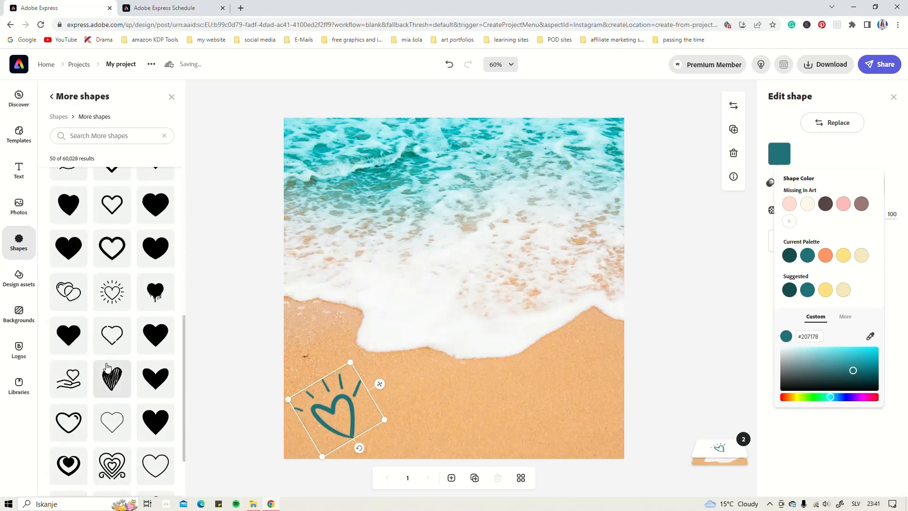
scroll(107, 368, "up", 8)
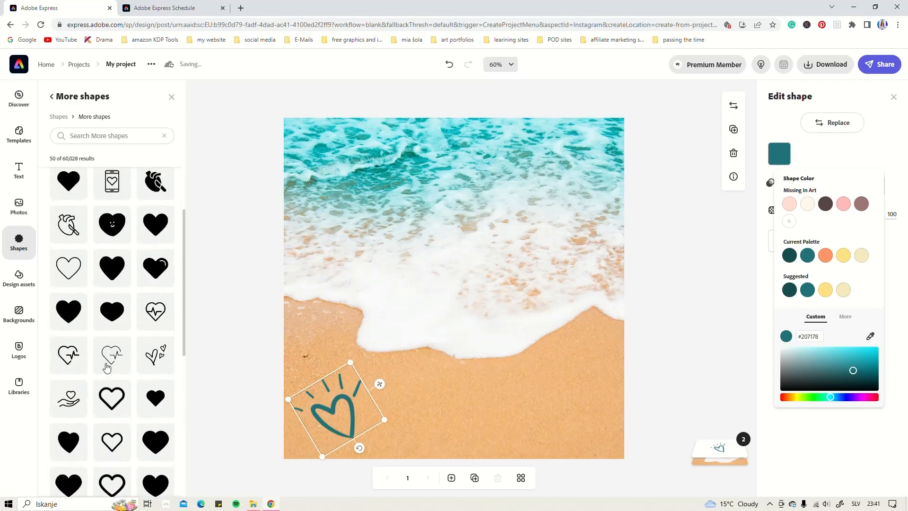
Insert the "Season's Greetings" text template, enlarge it and position it over the water in the upper part of the post.
left_click(20, 171)
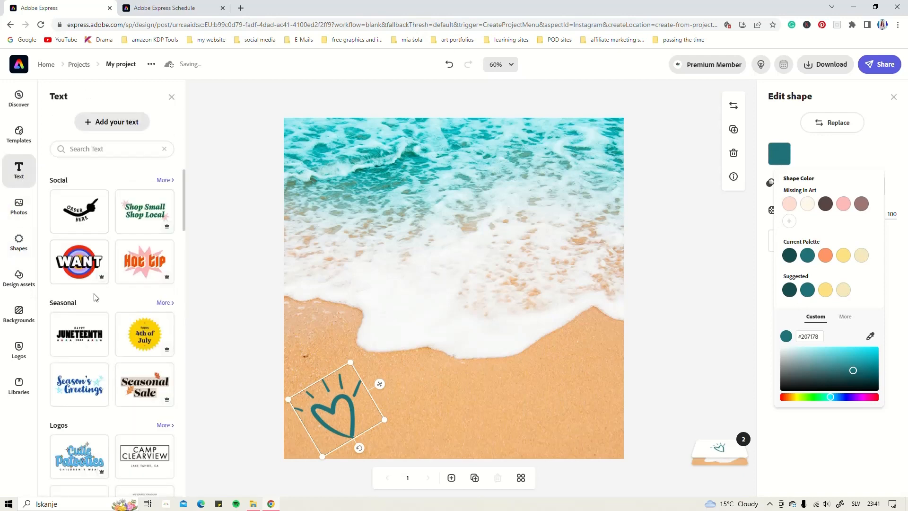
scroll(111, 351, "down", 5)
scroll(112, 351, "up", 4)
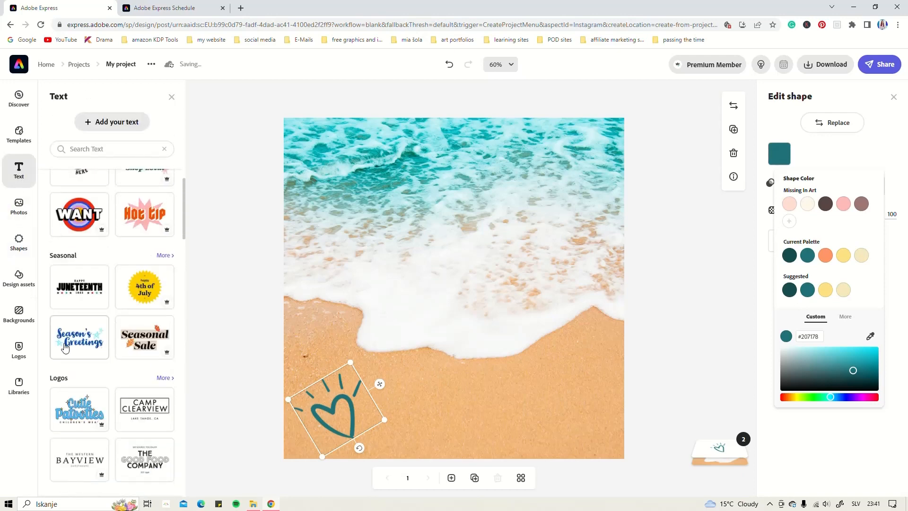
left_click(64, 348)
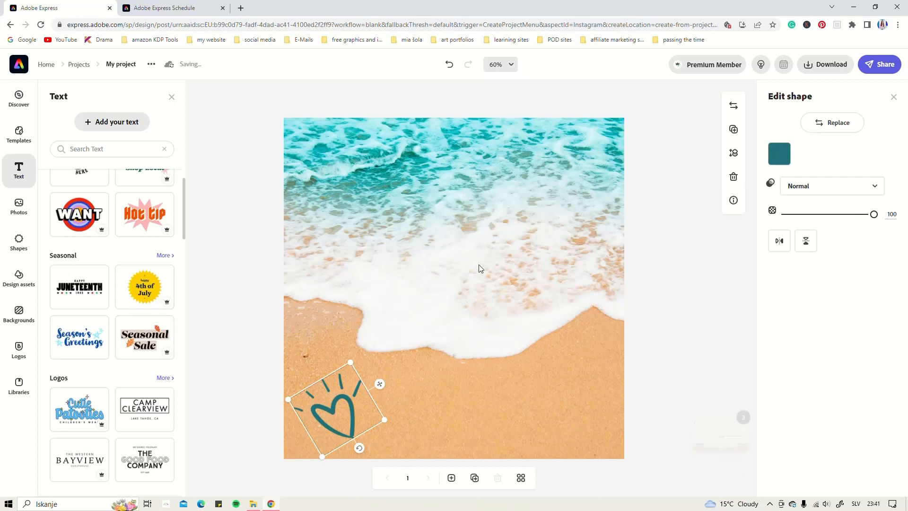
left_click_drag(473, 393, 409, 198)
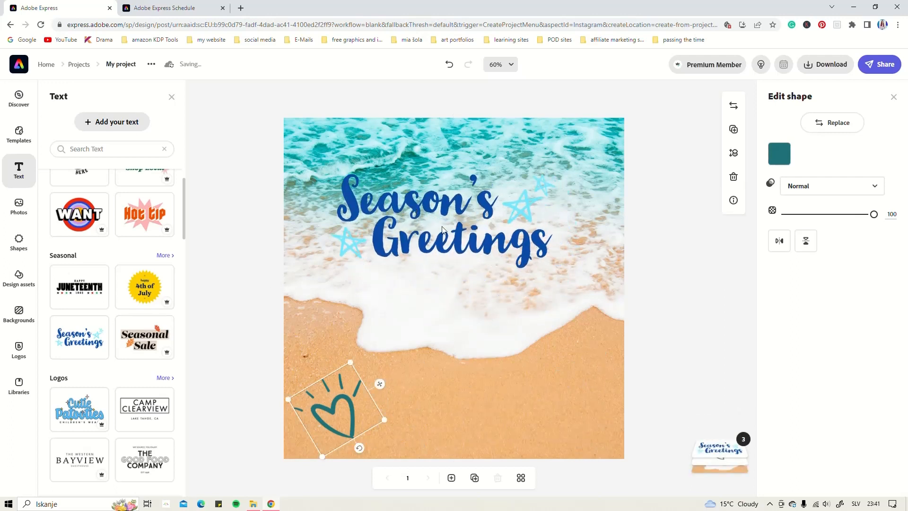
left_click(534, 254)
left_click_drag(566, 280, 601, 283)
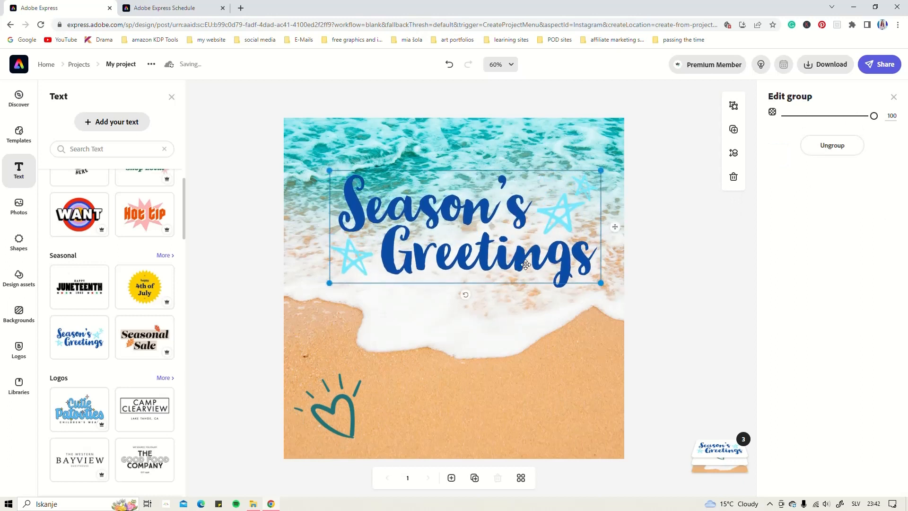
left_click_drag(526, 264, 515, 244)
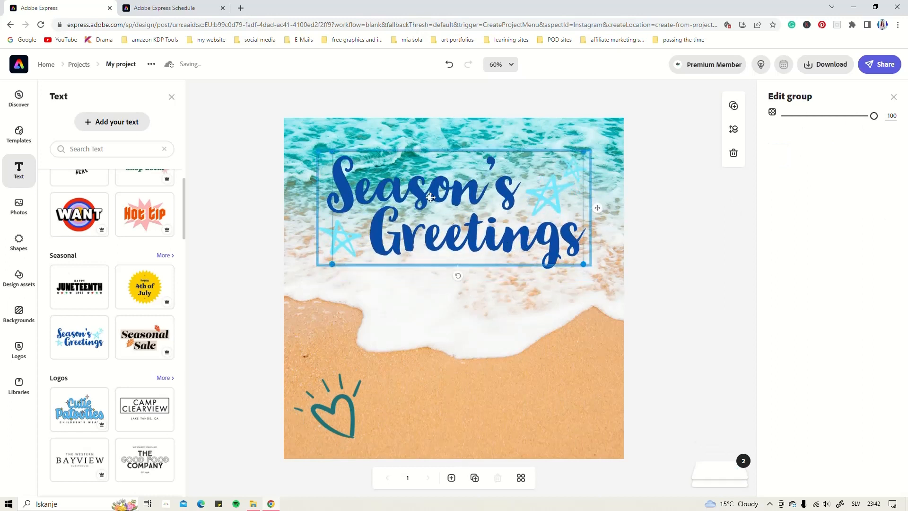
Reword the text template, replacing "Season's" with "Summer" and "Greetings" with "Vacation".
left_click(432, 196)
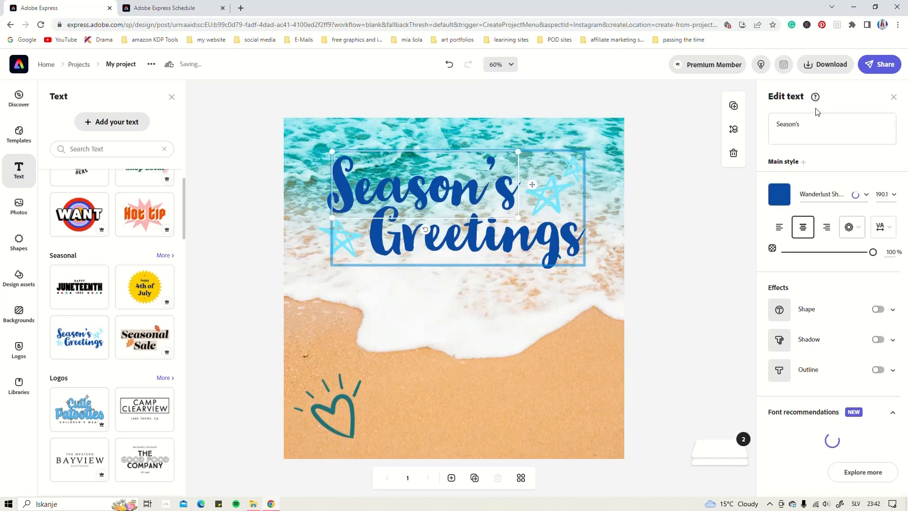
left_click(805, 124)
left_click_drag(806, 124, 767, 127)
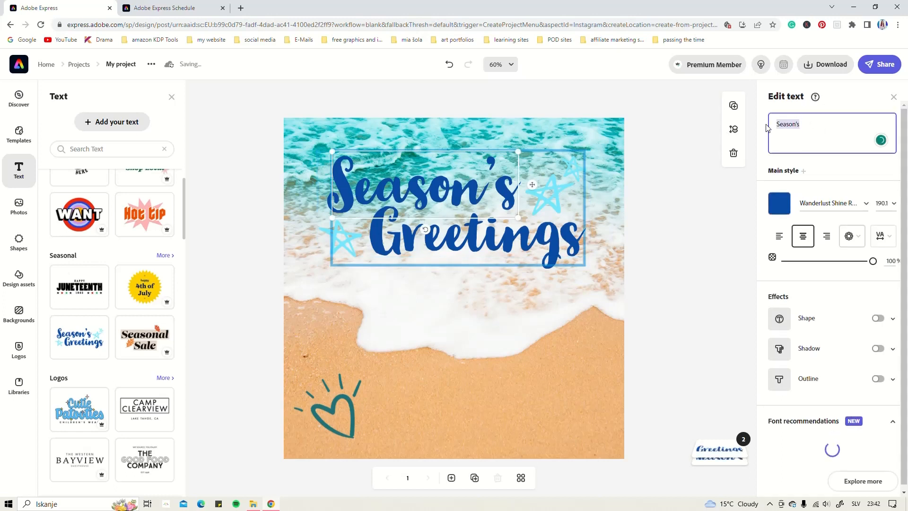
type("Summer")
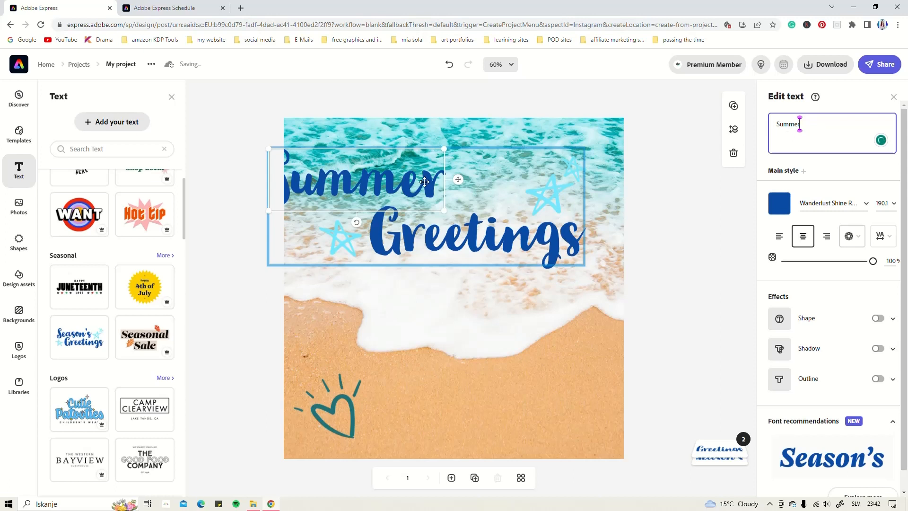
left_click(437, 218)
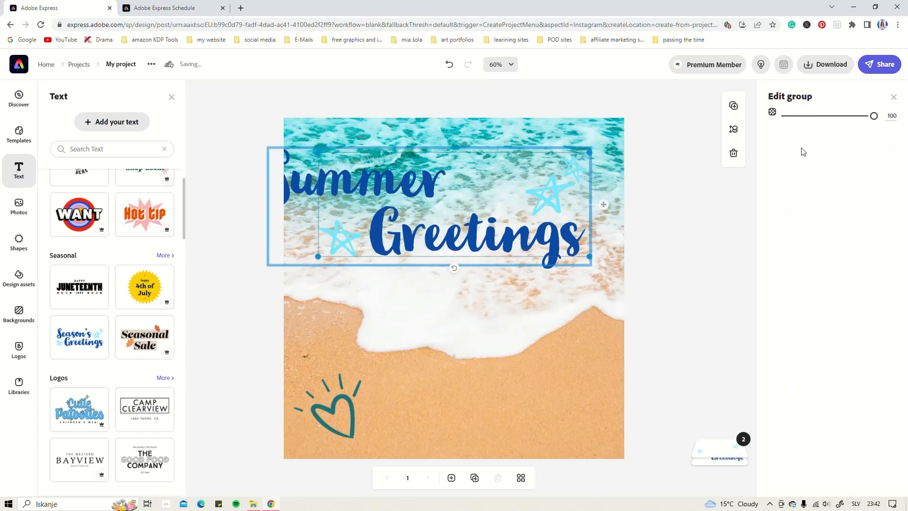
left_click(502, 243)
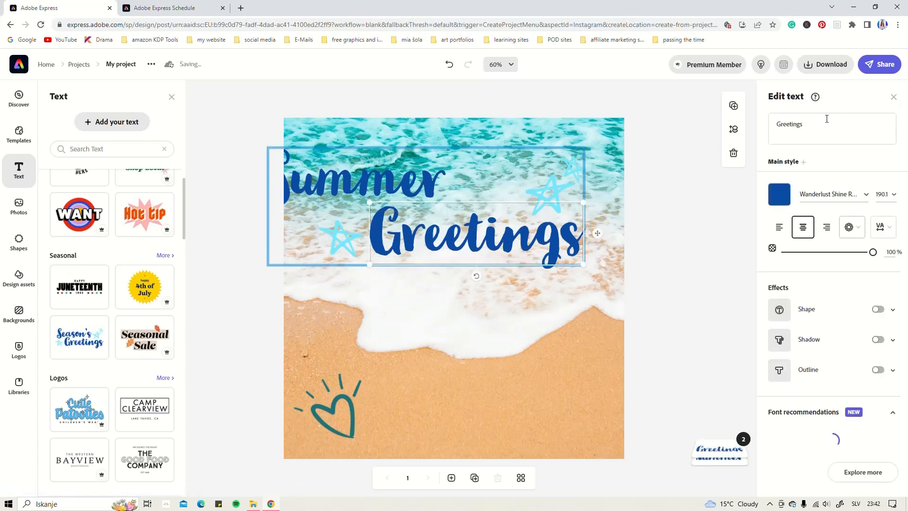
left_click_drag(804, 125, 768, 124)
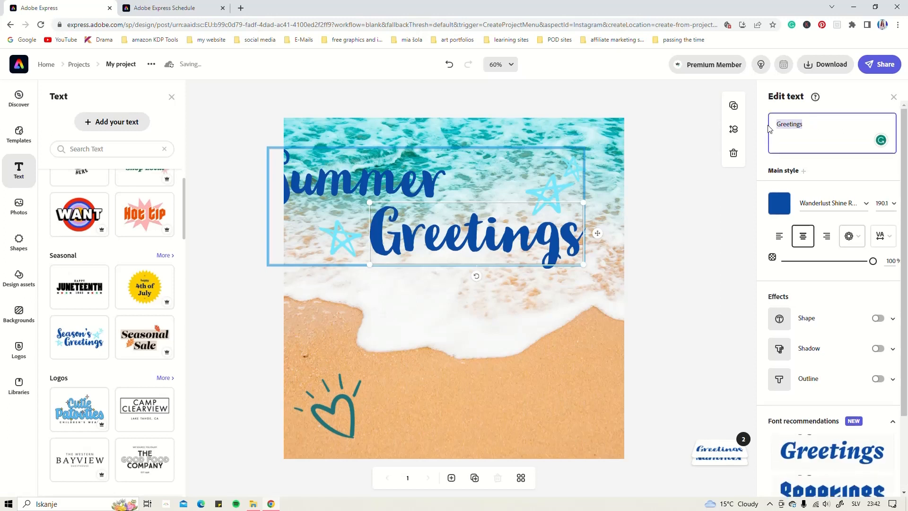
type("Vacat")
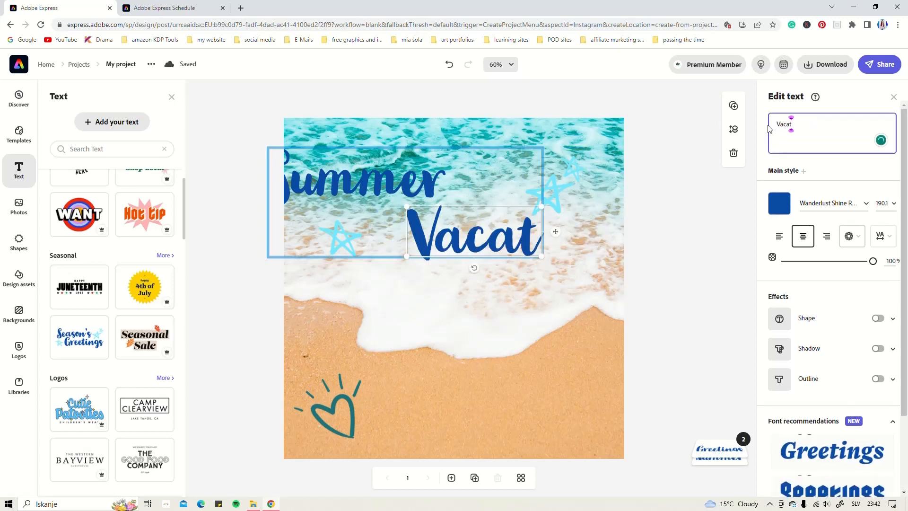
type("ion")
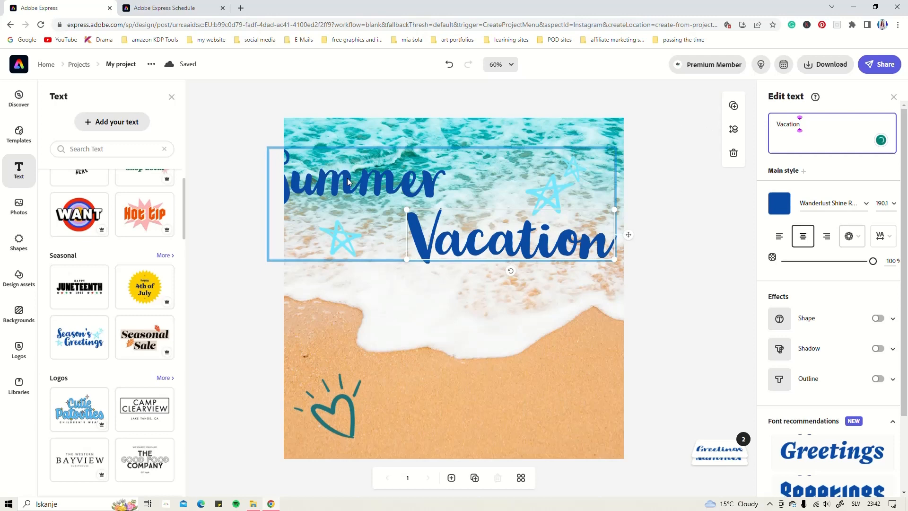
Scale down the "Summer Vacation" text group so that it fits within the canvas.
left_click(275, 157)
left_click_drag(268, 148, 307, 159)
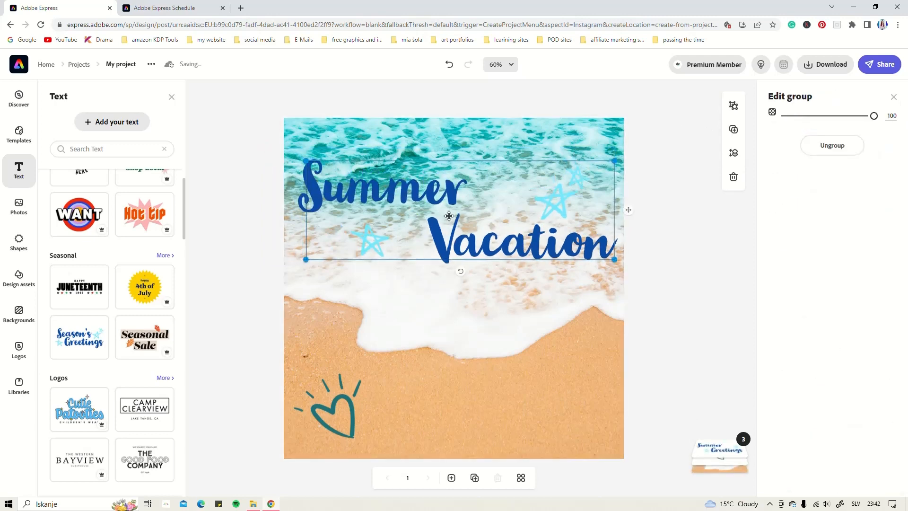
Shift the word "Summer" rightward to sit closer above "Vacation", and reposition the whole text group near the horizontal middle of the water.
mouse_move(465, 223)
left_mouse_down()
mouse_move(453, 210)
mouse_move(466, 212)
left_mouse_up()
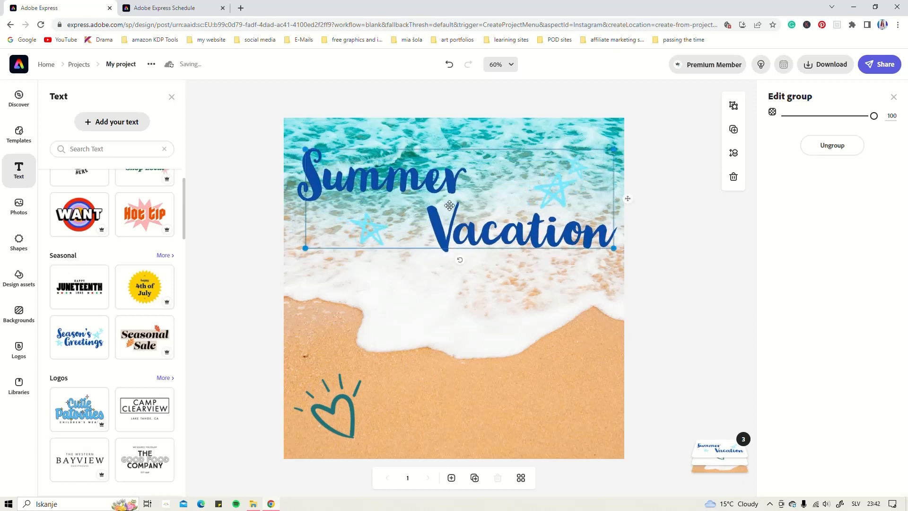
left_click(420, 181)
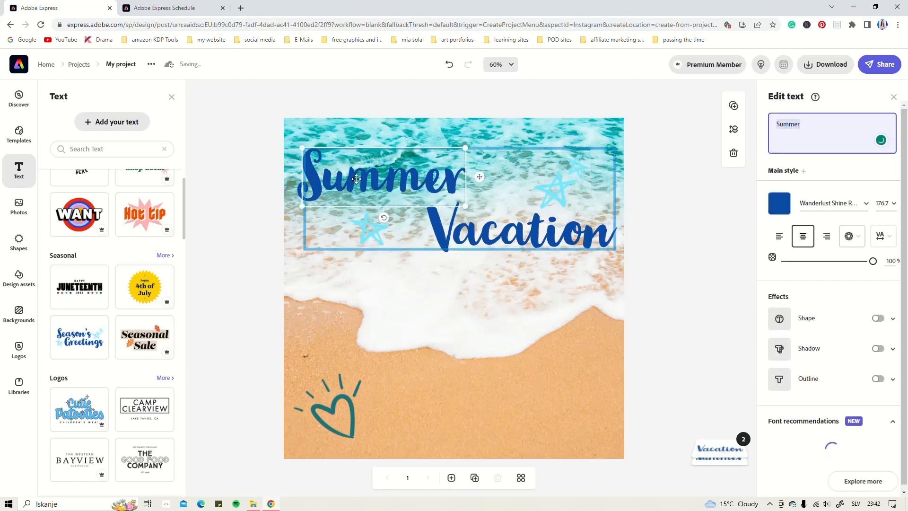
left_click_drag(367, 179, 411, 179)
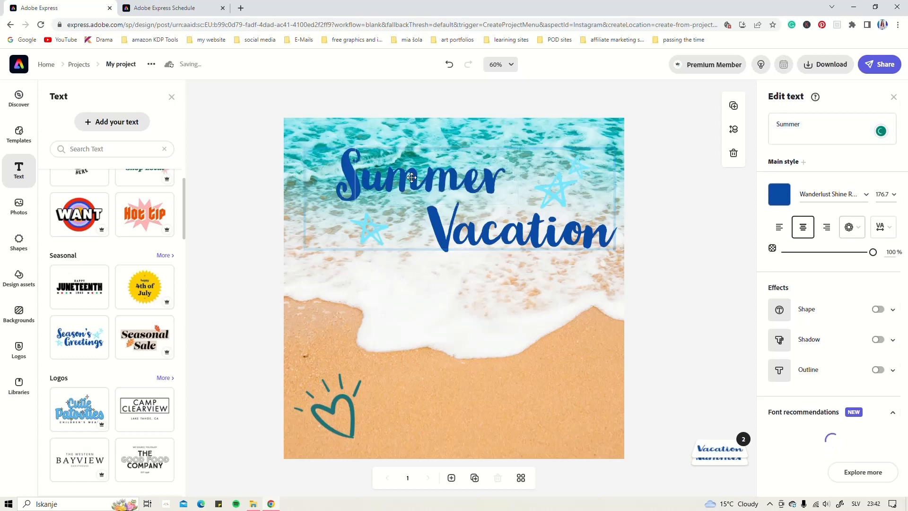
left_click(390, 212)
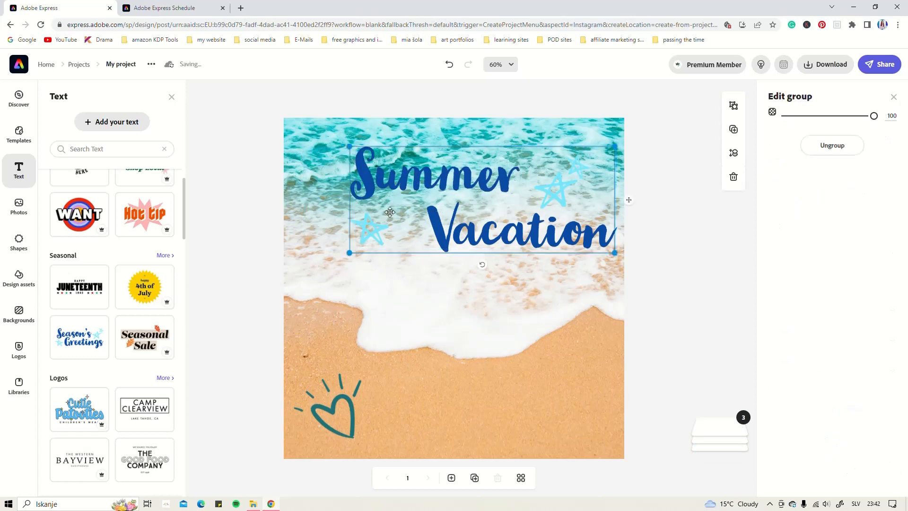
left_click(395, 318)
left_click(471, 232)
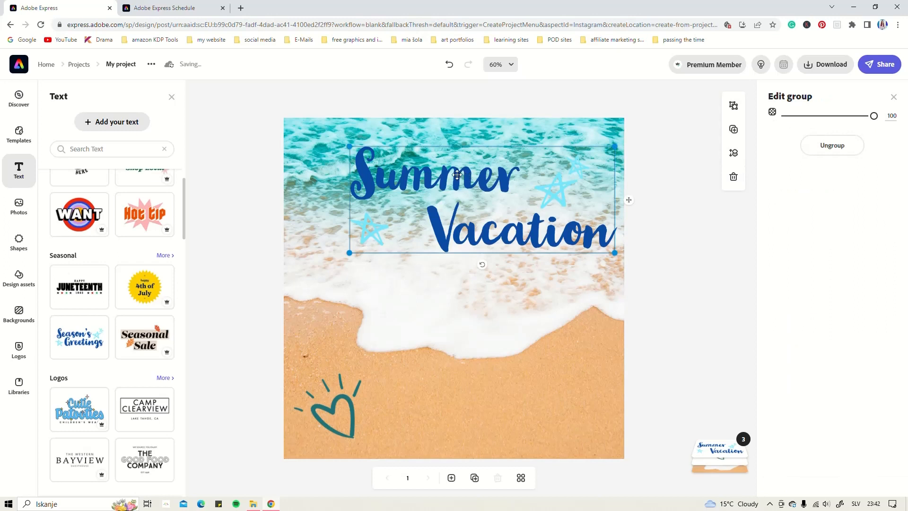
left_click_drag(467, 177, 449, 179)
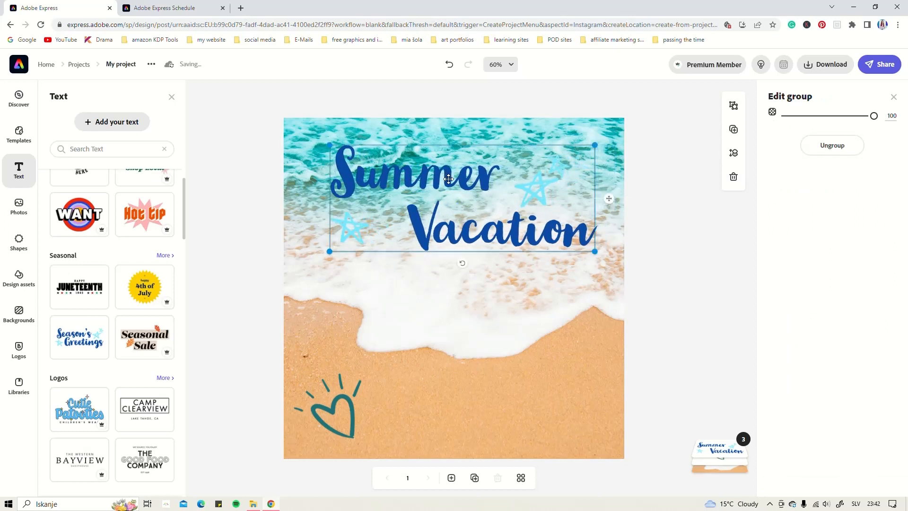
Recolor the small upper star in the text group with the yellow #FFE184 from the current palette, after trying the orange #FF9666.
double_click(448, 179)
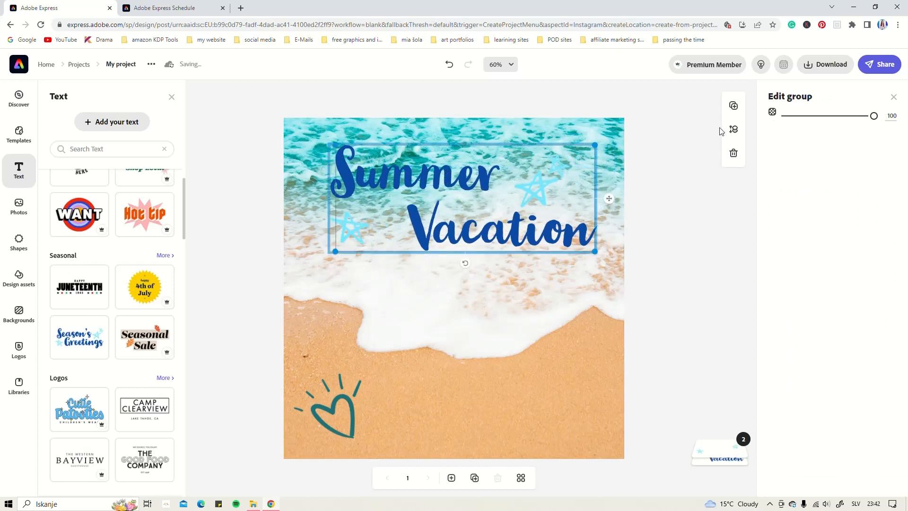
left_click(721, 455)
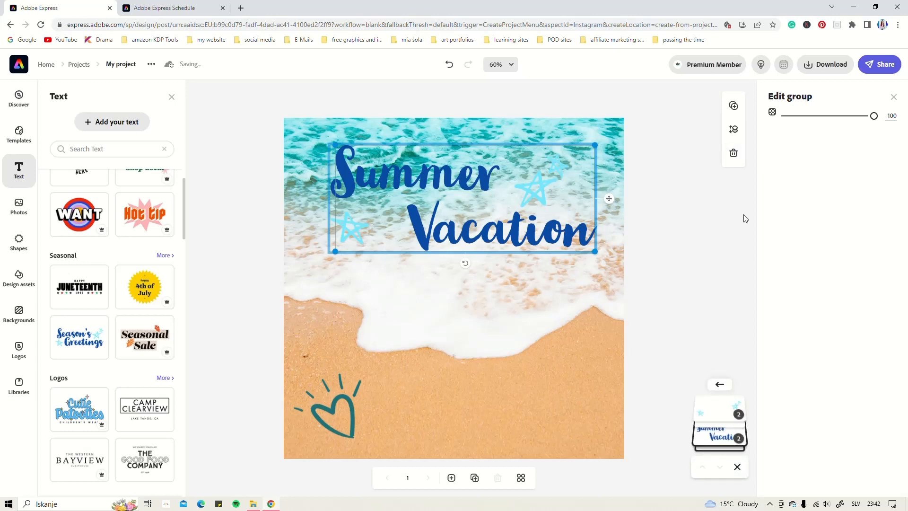
left_click(539, 206)
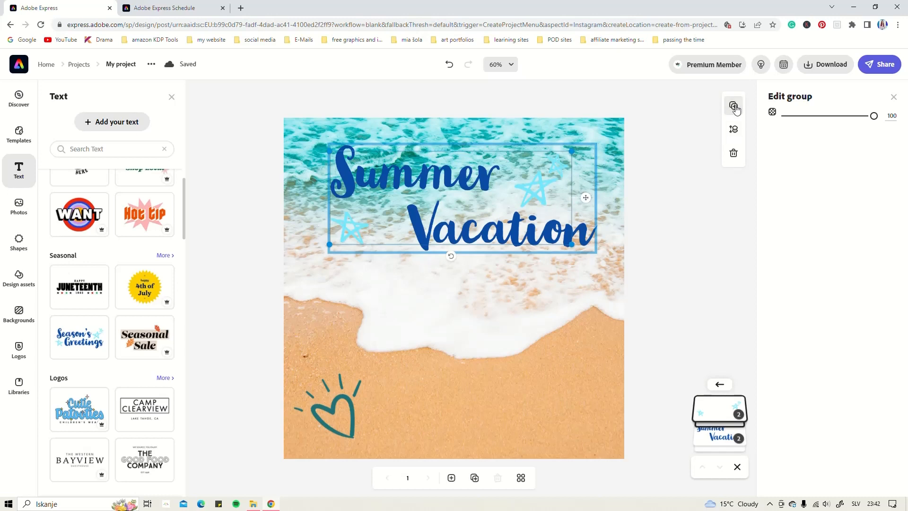
left_click(731, 408)
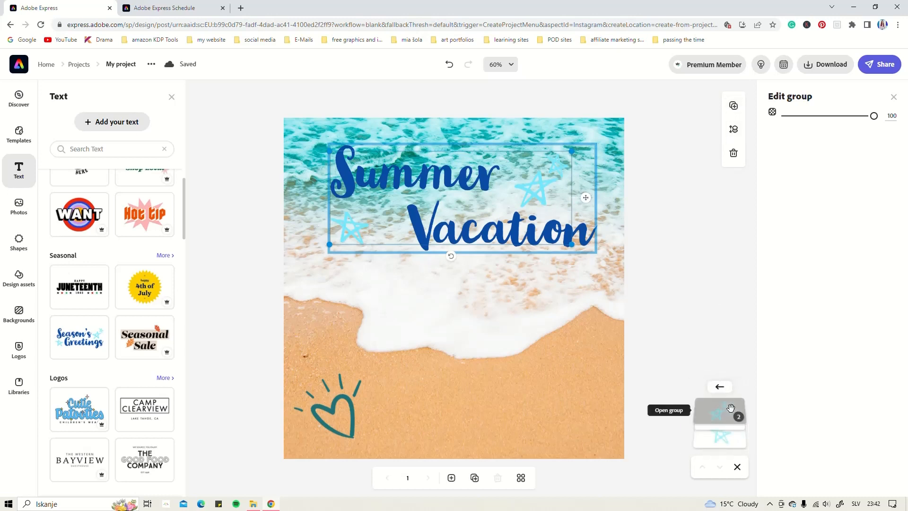
left_click(721, 413)
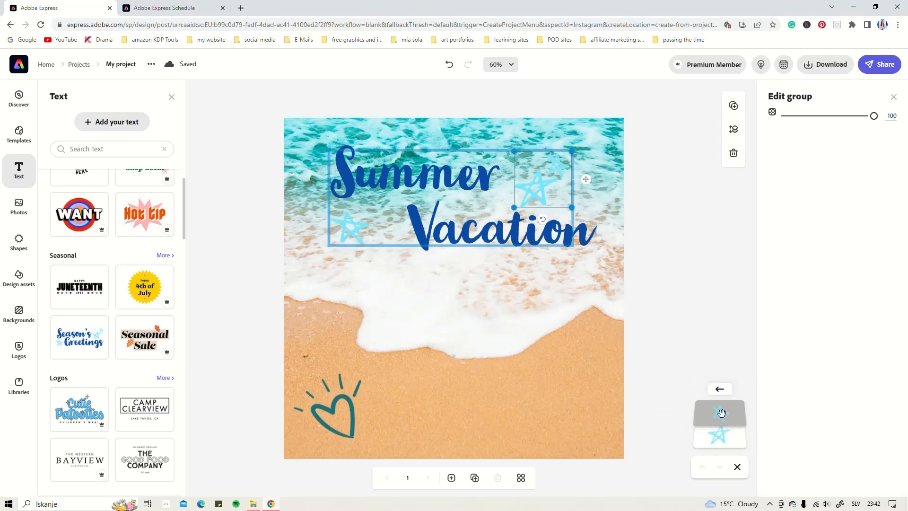
left_click(721, 416)
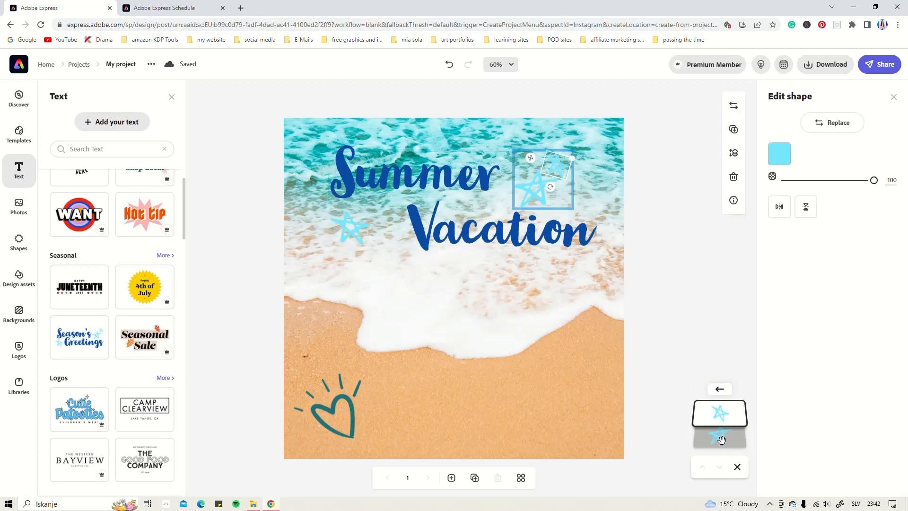
left_click(779, 154)
left_click(842, 255)
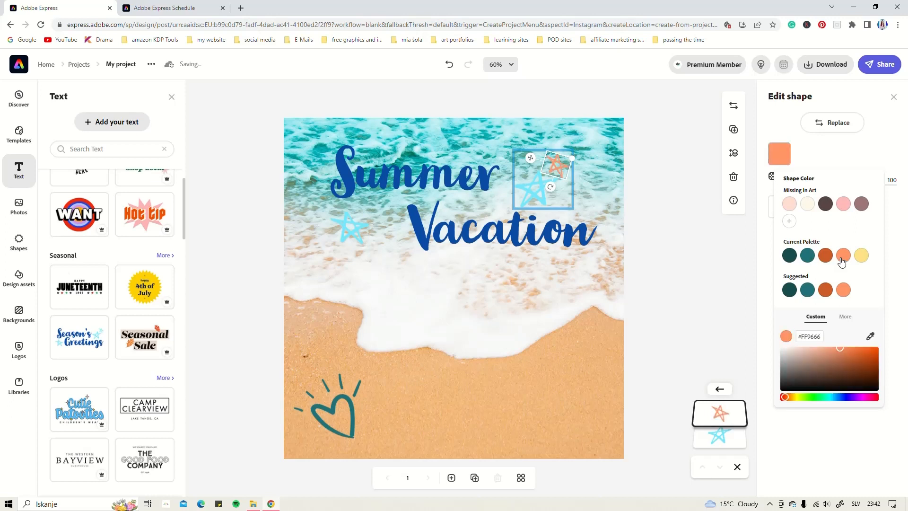
left_click(861, 256)
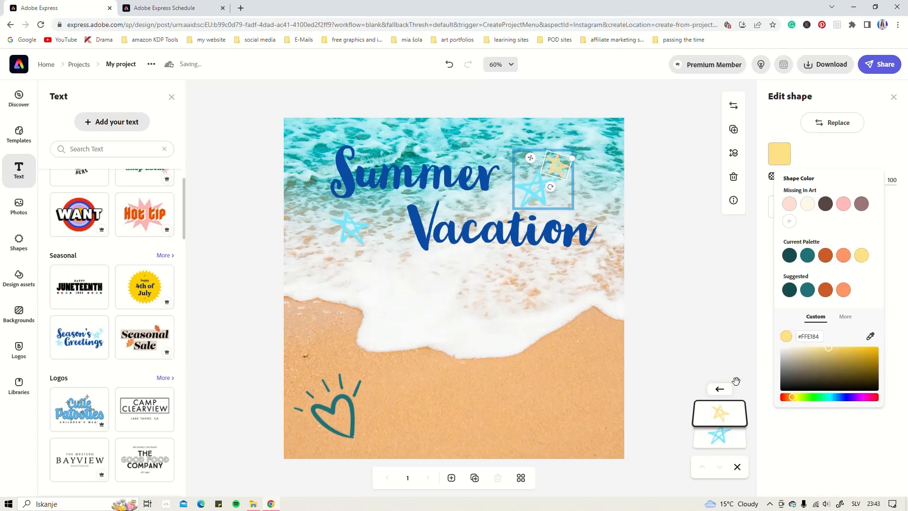
Recolor the larger star beside the small yellow one with the orange #FF9666 from the current palette.
left_click(718, 445)
left_click(779, 156)
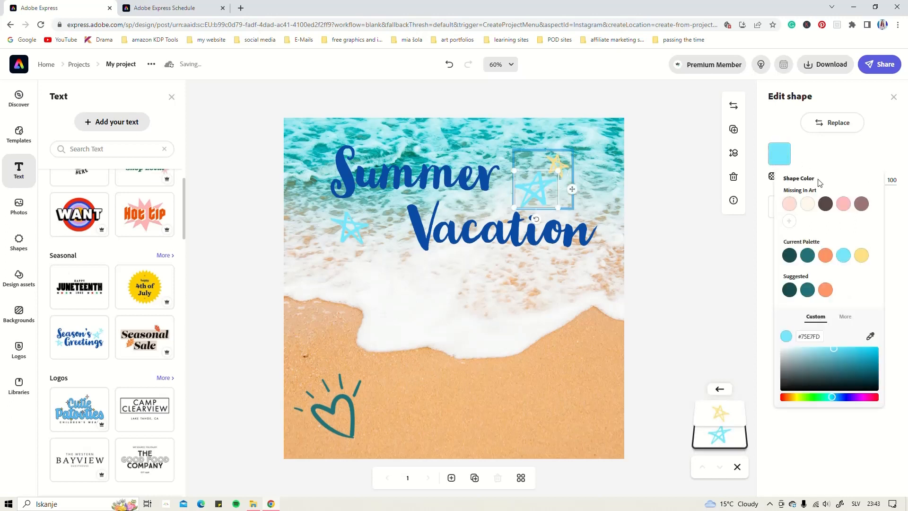
left_click(826, 257)
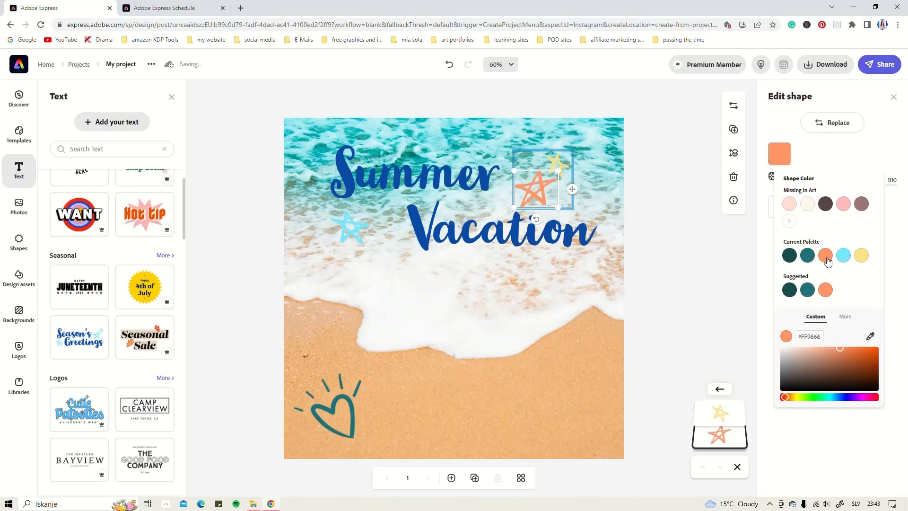
left_click(719, 389)
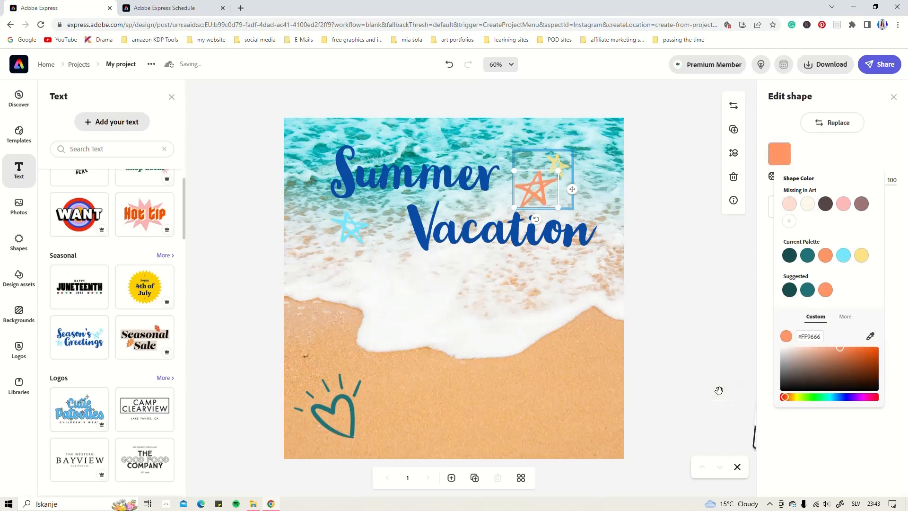
Recolor the single star below "Summer" with the teal #207178 from the current palette.
left_click(718, 440)
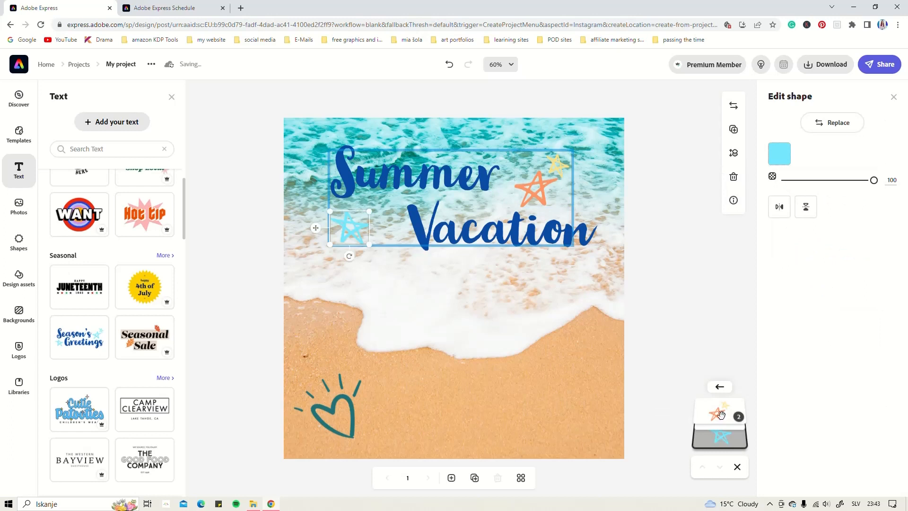
left_click(779, 153)
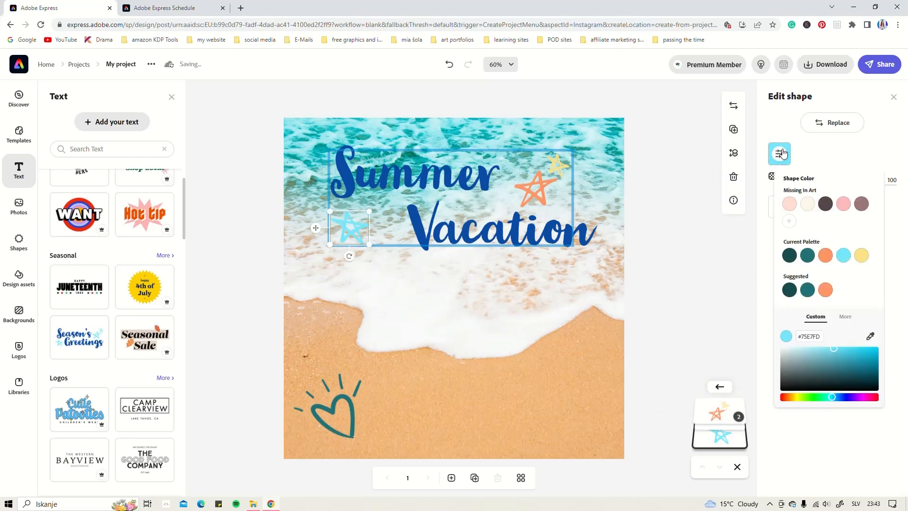
left_click(807, 256)
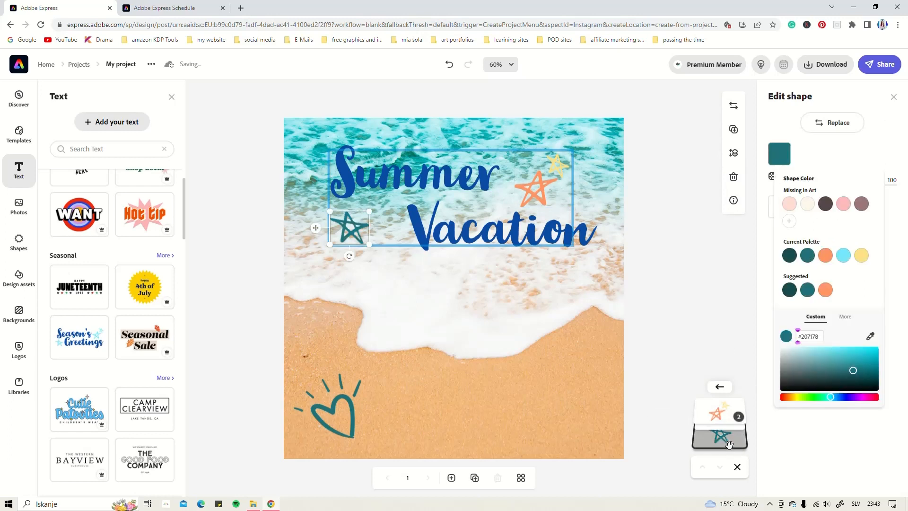
left_click(720, 387)
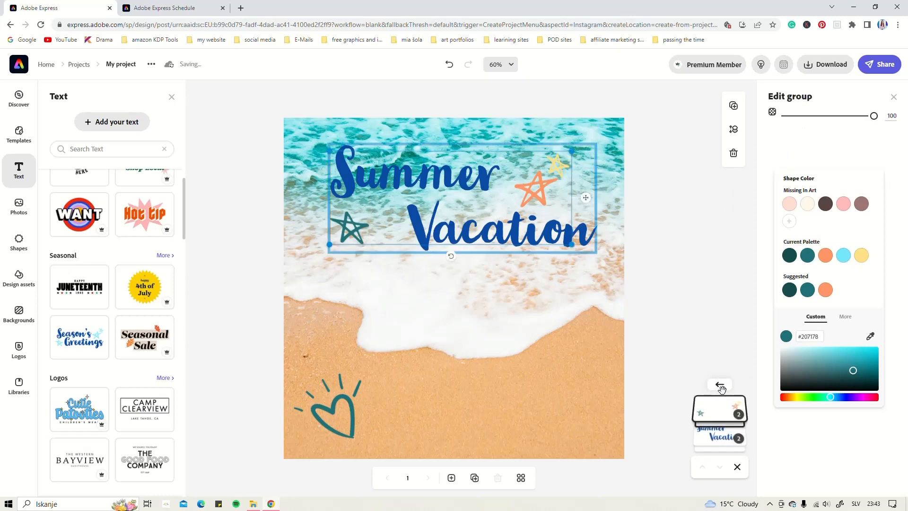
Change the text color of the word "Vacation" to the light blue #75E7FD from the current palette.
left_click(719, 435)
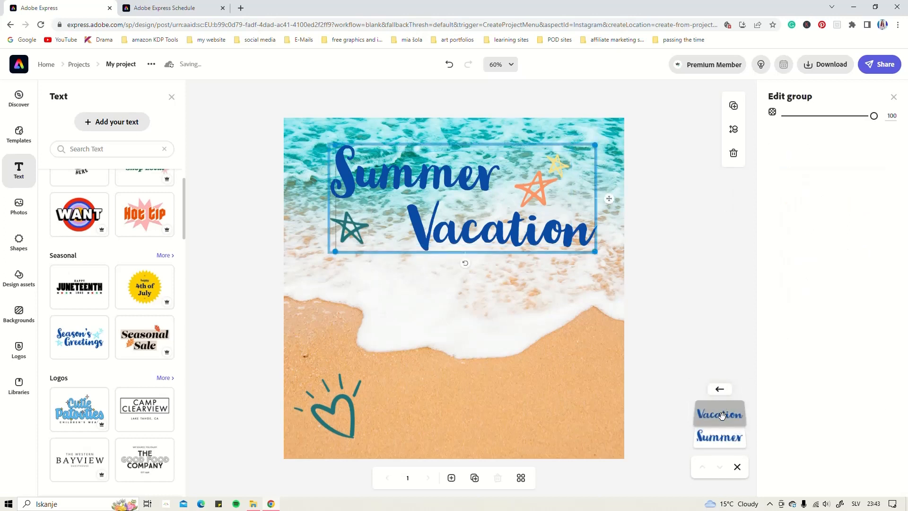
left_click(722, 415)
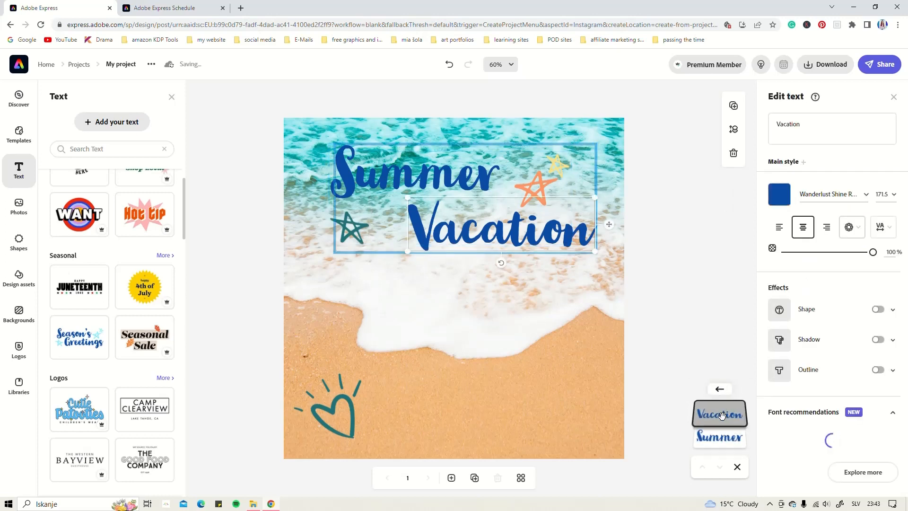
left_click(780, 195)
left_click(843, 296)
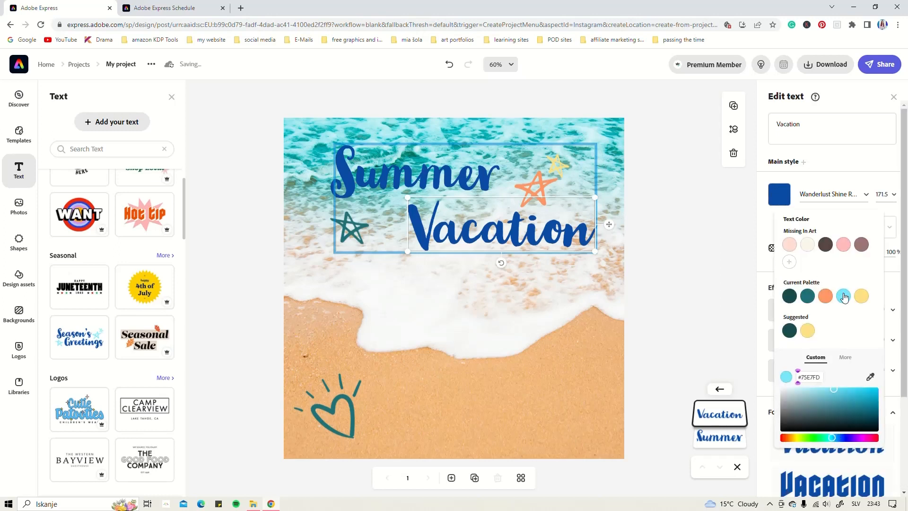
Change the text color of the word "Summer" to the teal #207178.
left_click(714, 442)
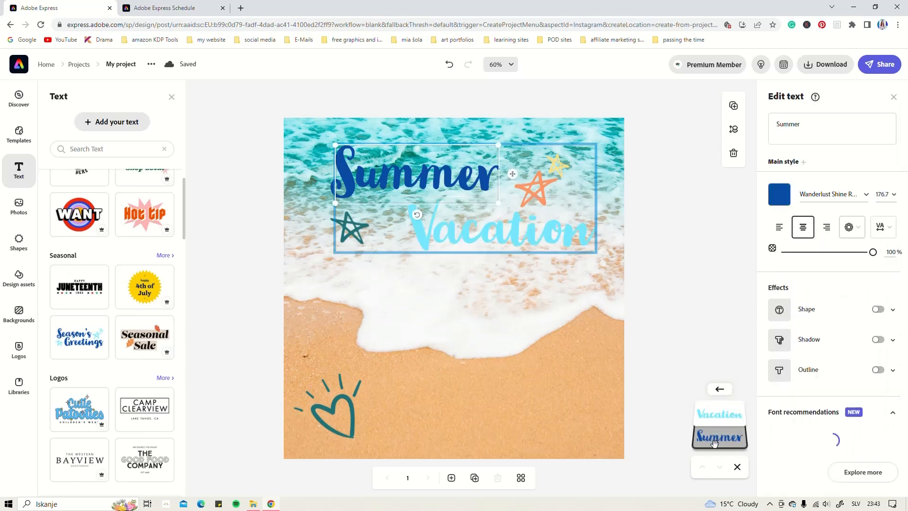
left_click(780, 195)
left_click(788, 297)
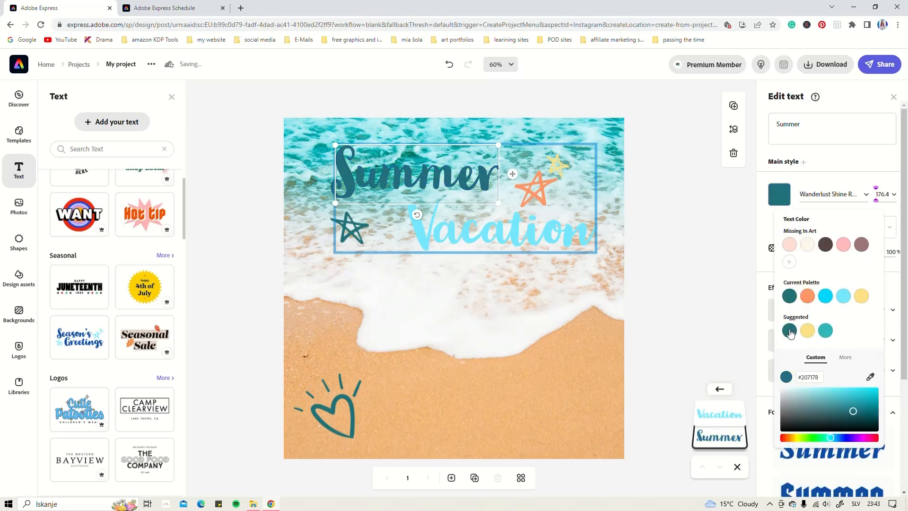
left_click(719, 389)
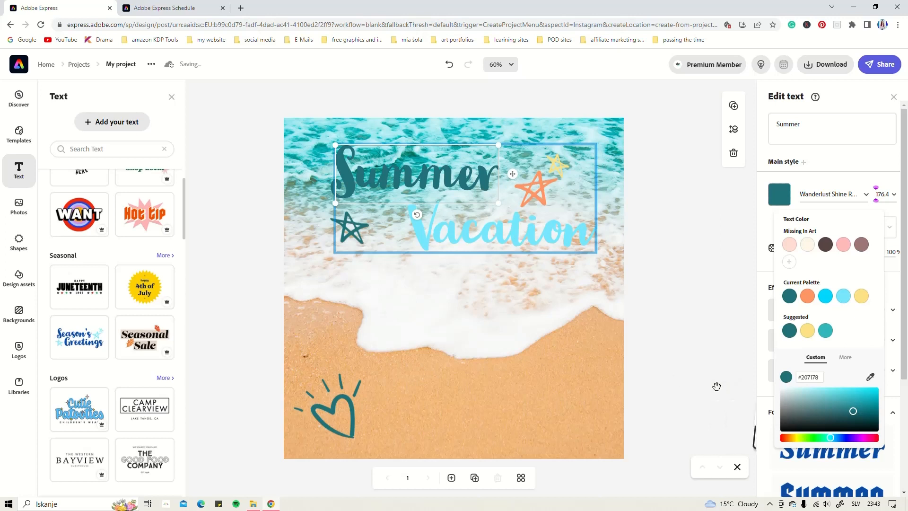
Move the "Summer Vacation" text group down so that it sits over the breaking waves, centered horizontally in the post.
left_click(447, 190)
left_click(444, 338)
left_click(469, 231)
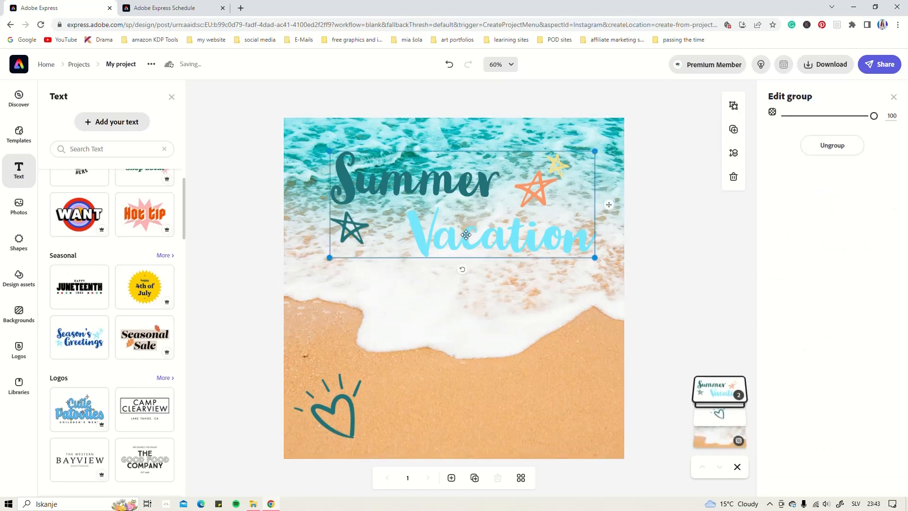
left_click_drag(466, 235, 460, 255)
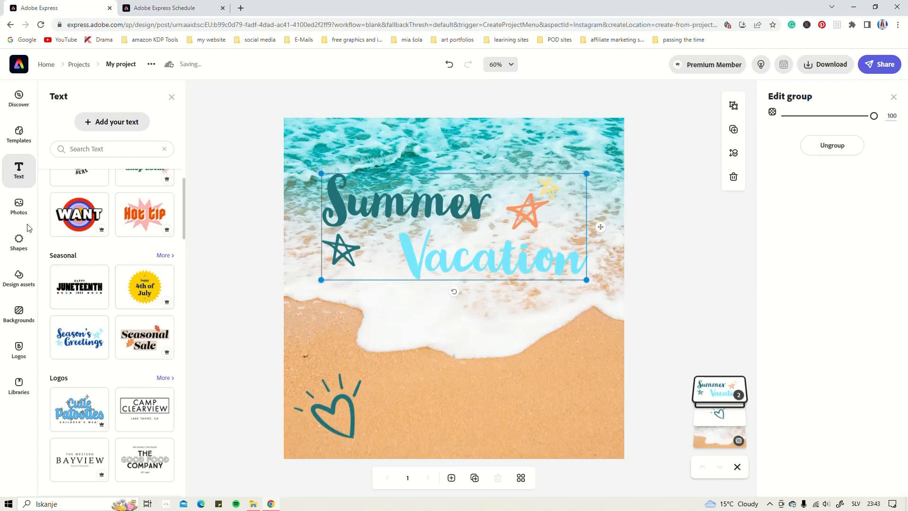
Search the shapes for "beach" and add the lounge chair with umbrella to the sand beside the heart.
left_click(17, 256)
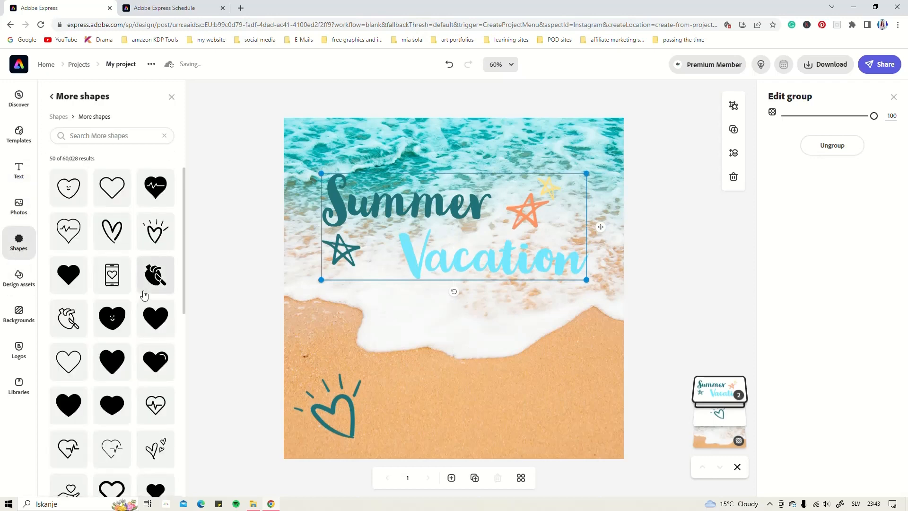
scroll(140, 299, "down", 2)
scroll(141, 299, "down", 8)
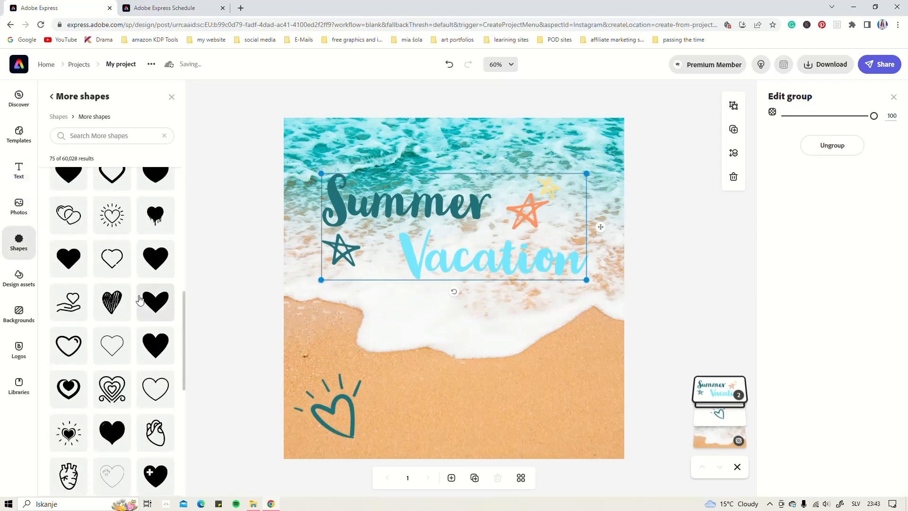
scroll(140, 300, "down", 3)
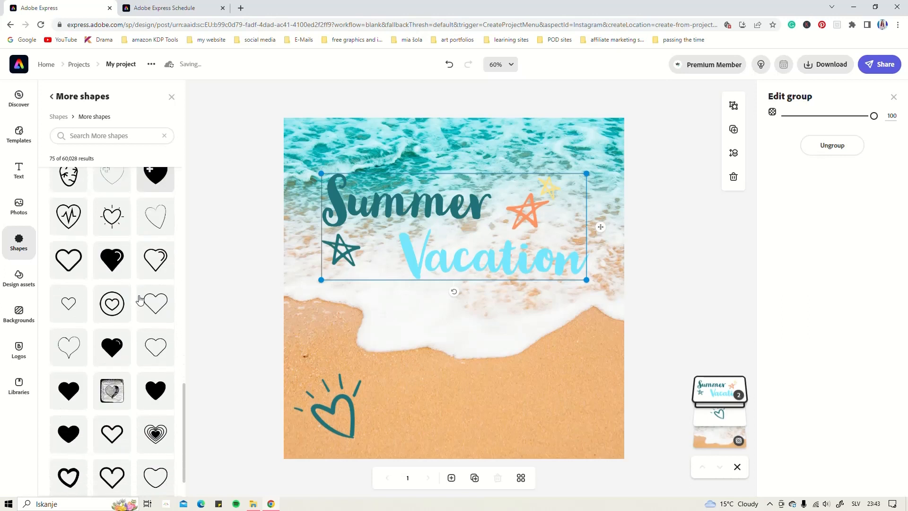
left_click(90, 136)
type("beach")
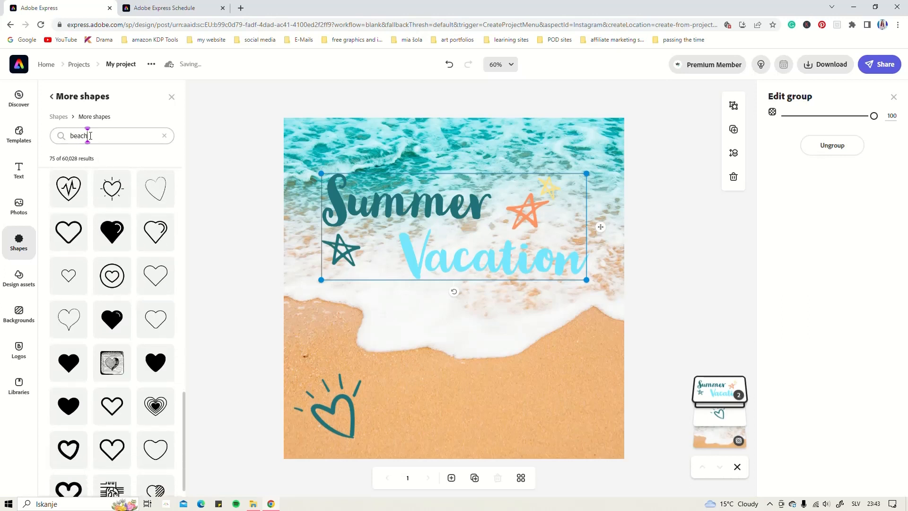
key("Return")
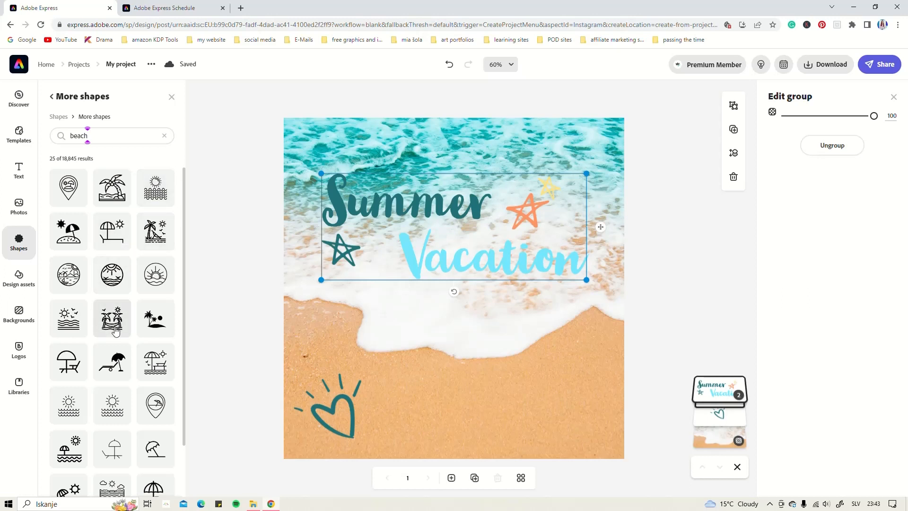
scroll(115, 331, "down", 2)
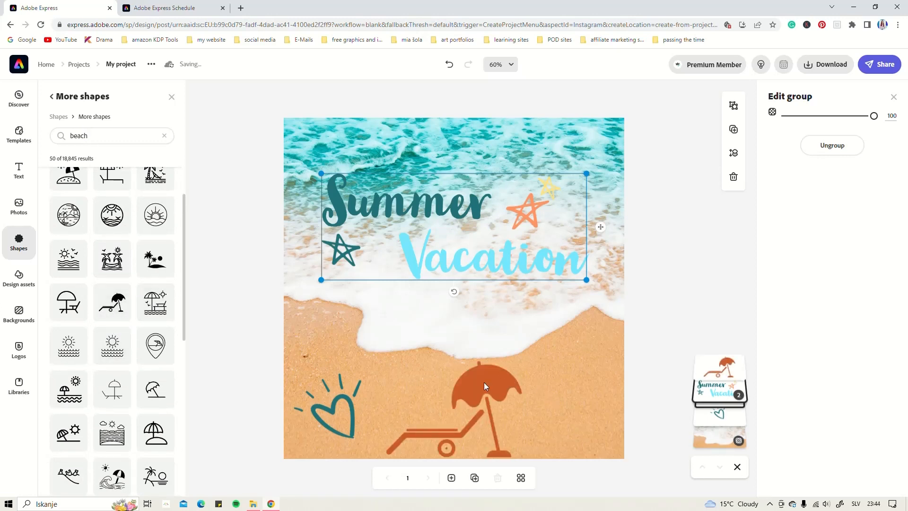
Enlarge the lounge chair with umbrella and place it on the sand so that the umbrella runs off the post's right edge.
left_click_drag(484, 386, 608, 241)
left_click(519, 361)
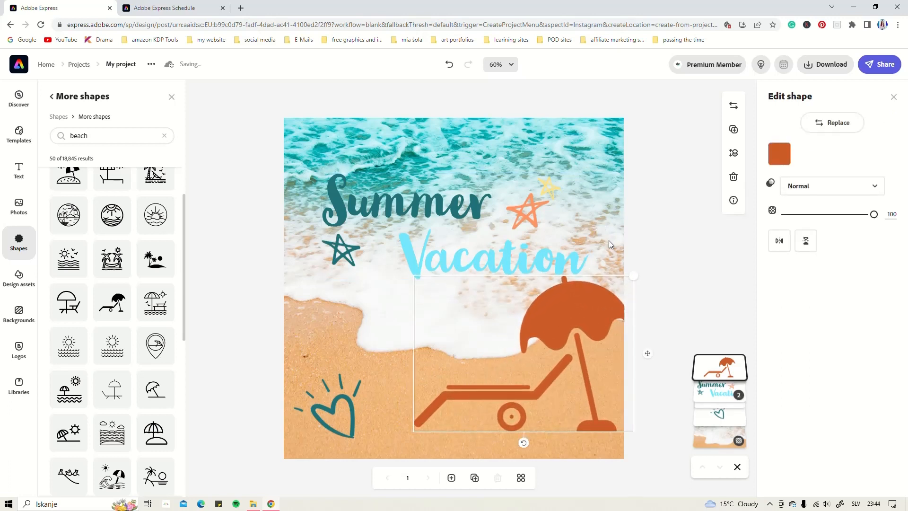
left_click_drag(571, 313, 595, 335)
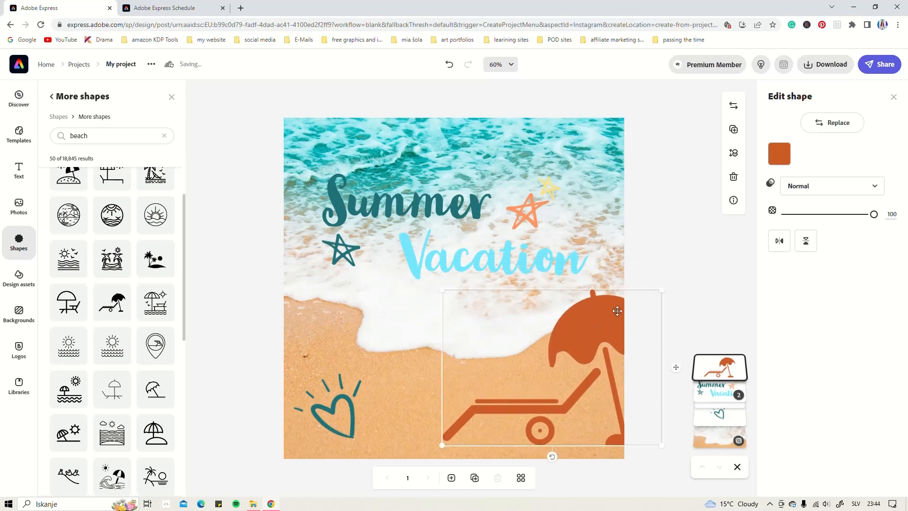
left_click_drag(661, 291, 745, 231)
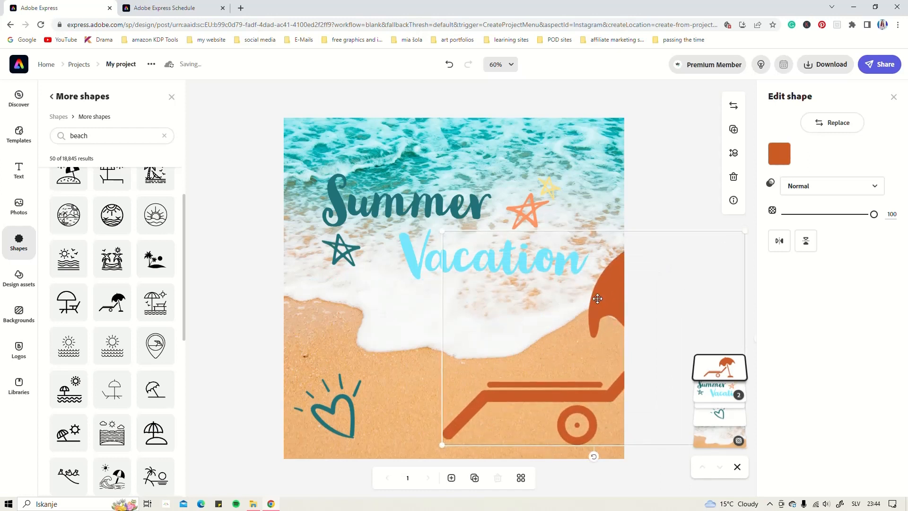
left_click_drag(582, 299, 554, 286)
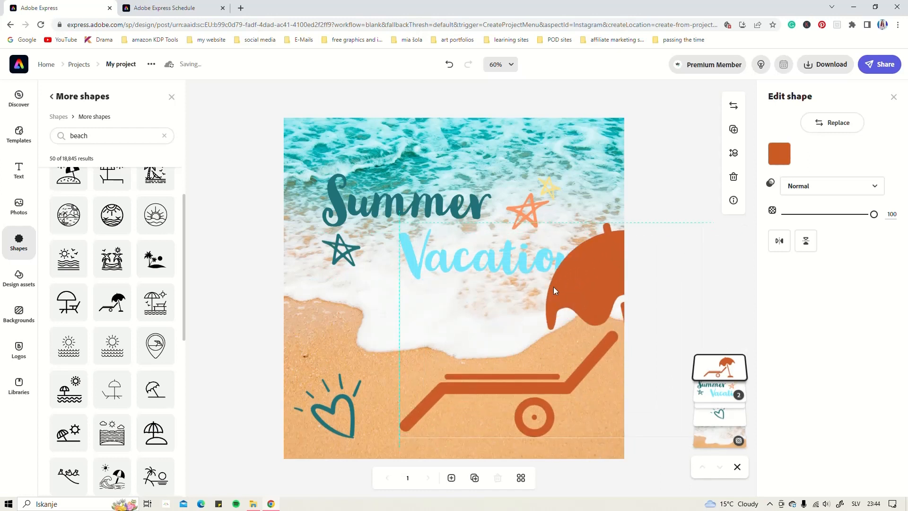
Layer the "Summer Vacation" text group in front of the lounge chair and reposition both so that "Vacation" overlaps the umbrella.
left_click(445, 215)
left_click_drag(441, 206, 427, 168)
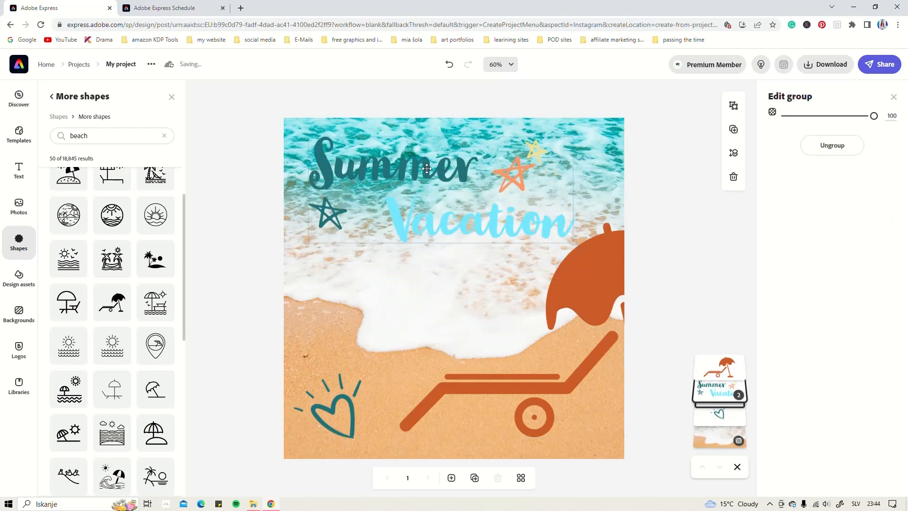
left_click_drag(711, 369, 714, 395)
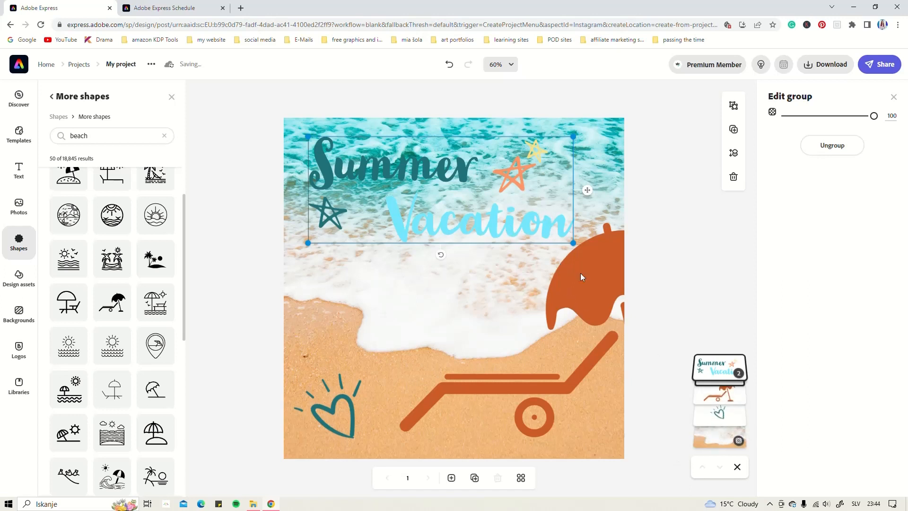
left_click_drag(600, 284, 576, 271)
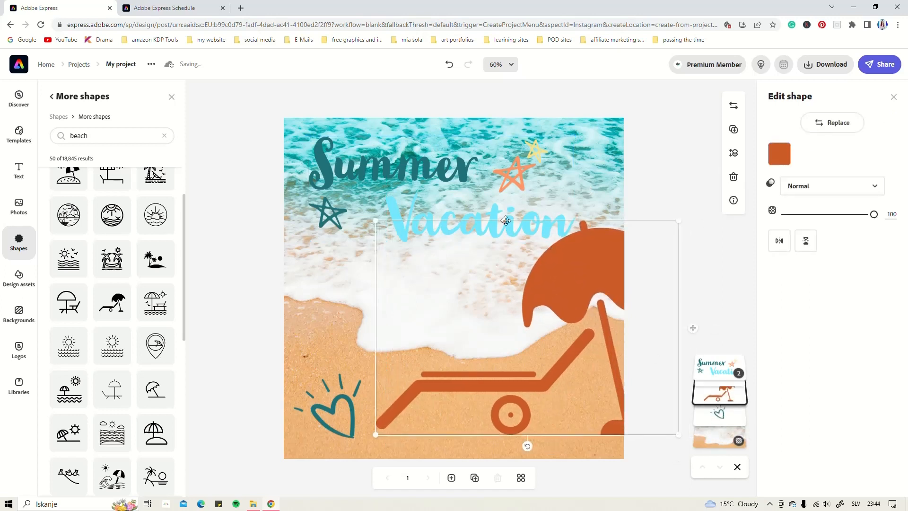
left_click_drag(440, 173, 437, 192)
Try several palette colors on the lounge chair with umbrella and settle on the dark brown #594545.
left_click(552, 374)
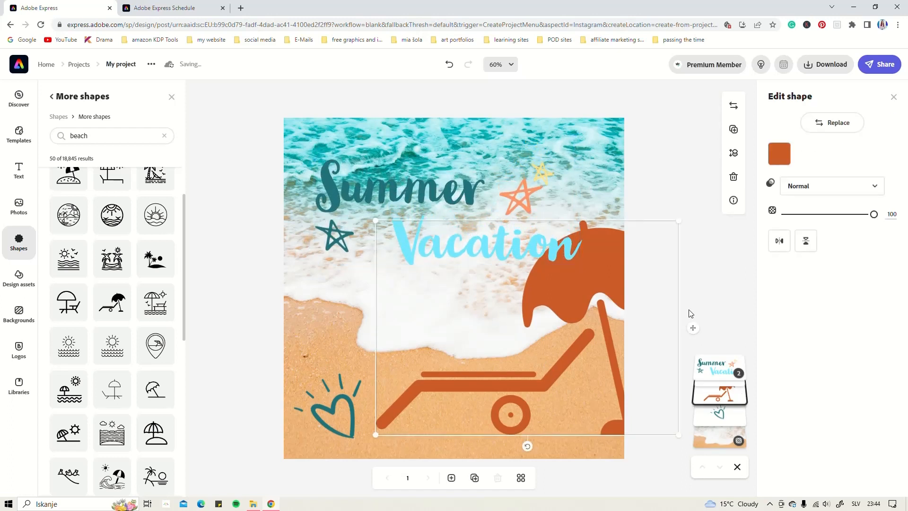
left_click(779, 154)
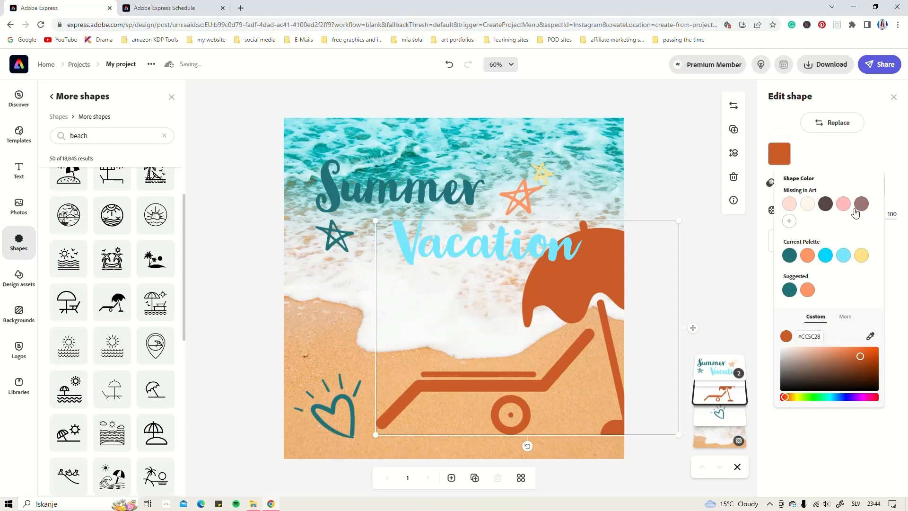
left_click(825, 205)
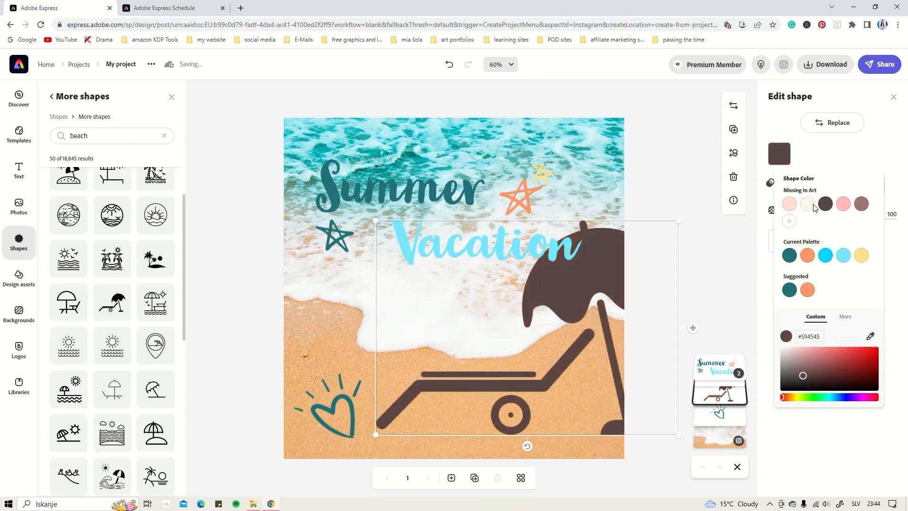
left_click(861, 204)
left_click(789, 204)
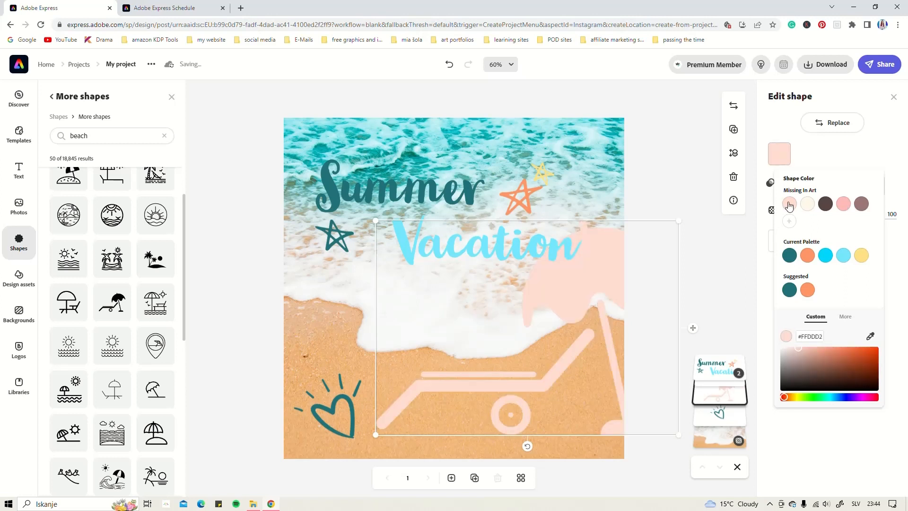
left_click(797, 261)
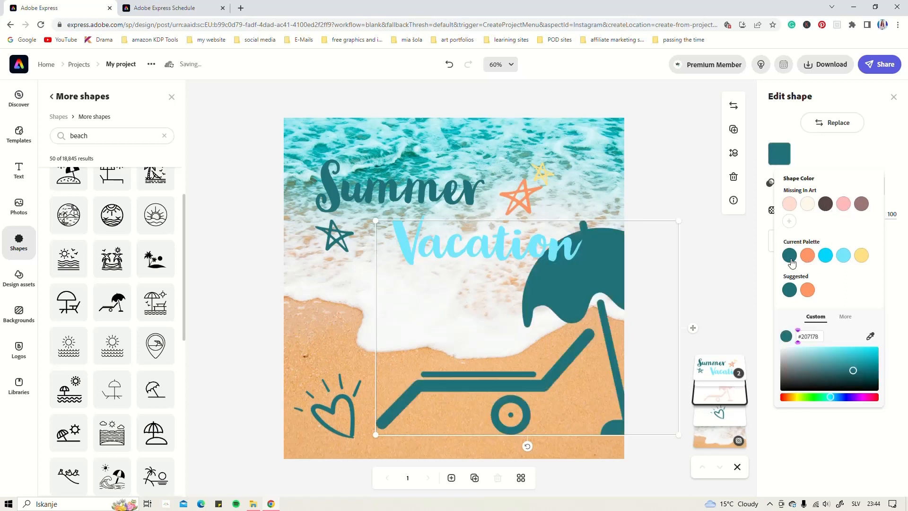
left_click(811, 260)
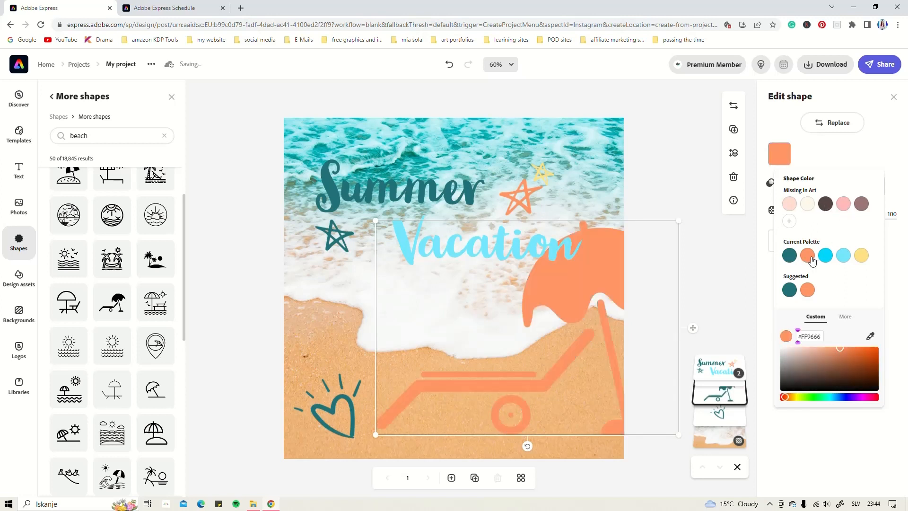
left_click(826, 260)
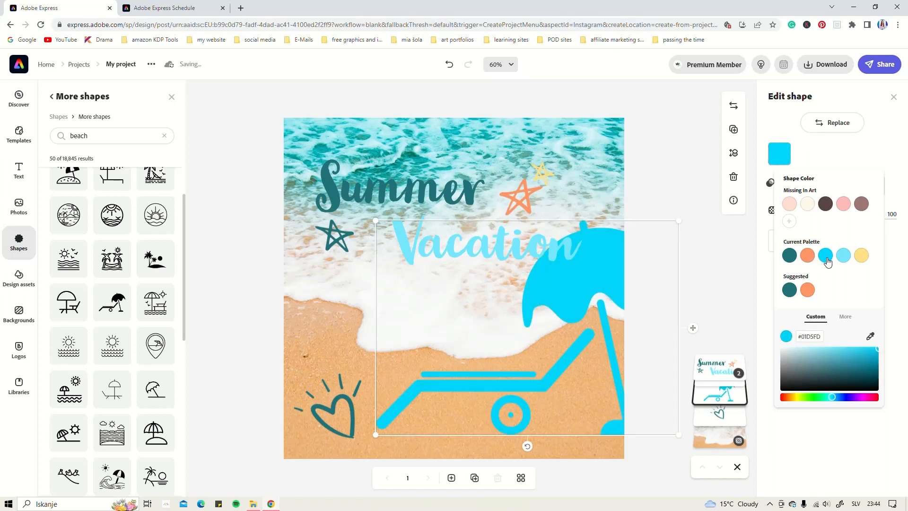
left_click(859, 257)
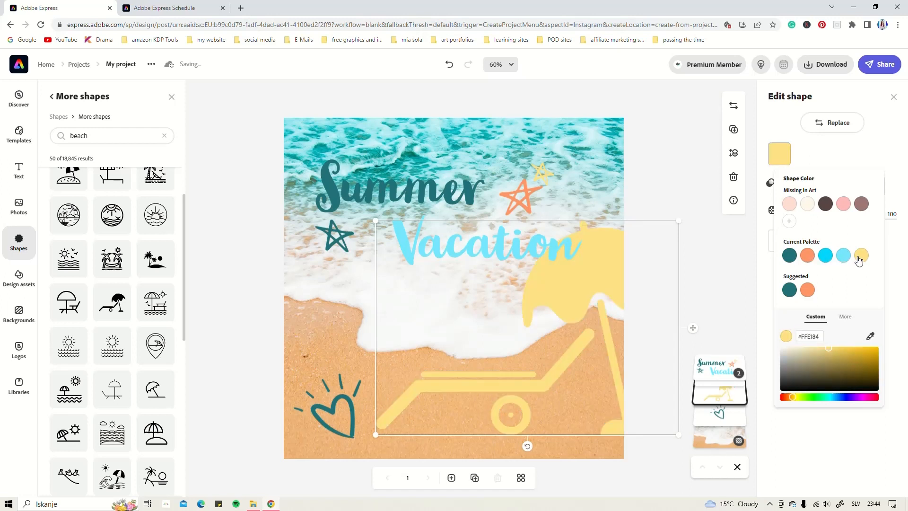
left_click(831, 207)
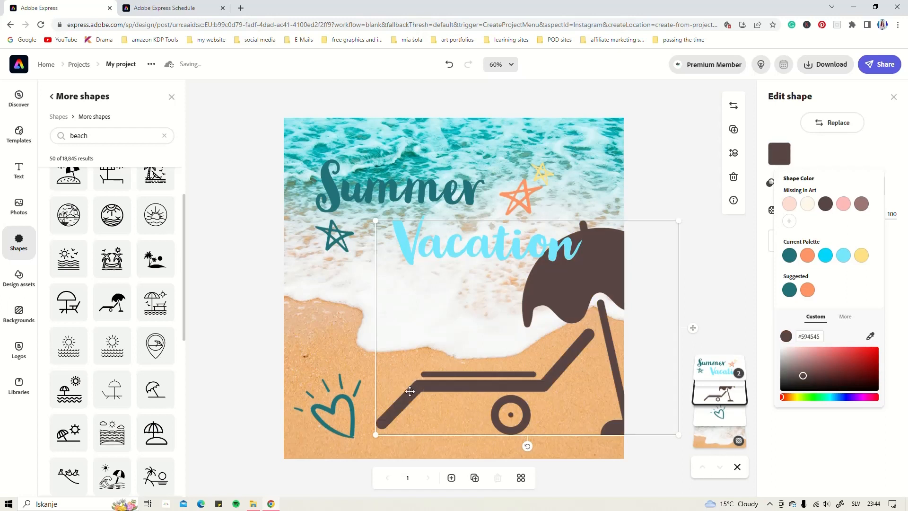
Move the heart up the sand to the waterline and lower the lounge chair to the post's bottom edge.
left_click(330, 404)
left_click_drag(336, 406, 333, 334)
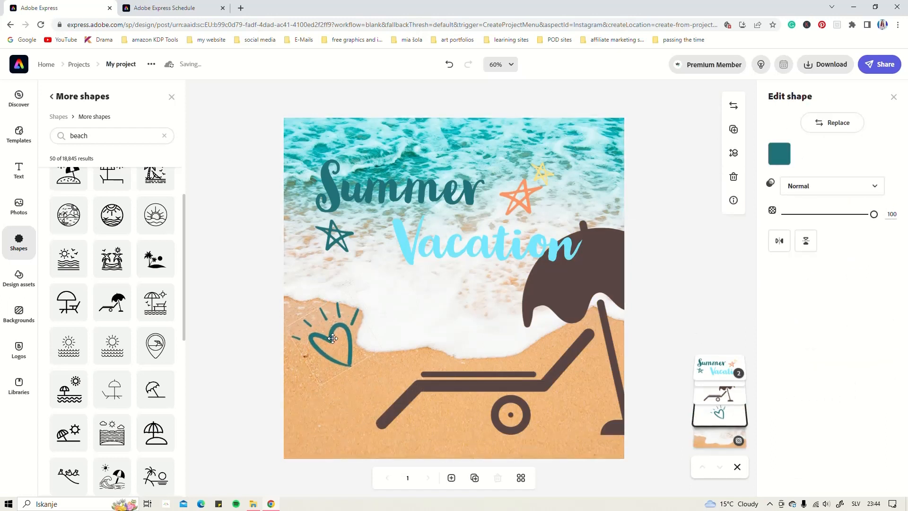
left_click(458, 380)
left_click_drag(457, 380, 447, 407)
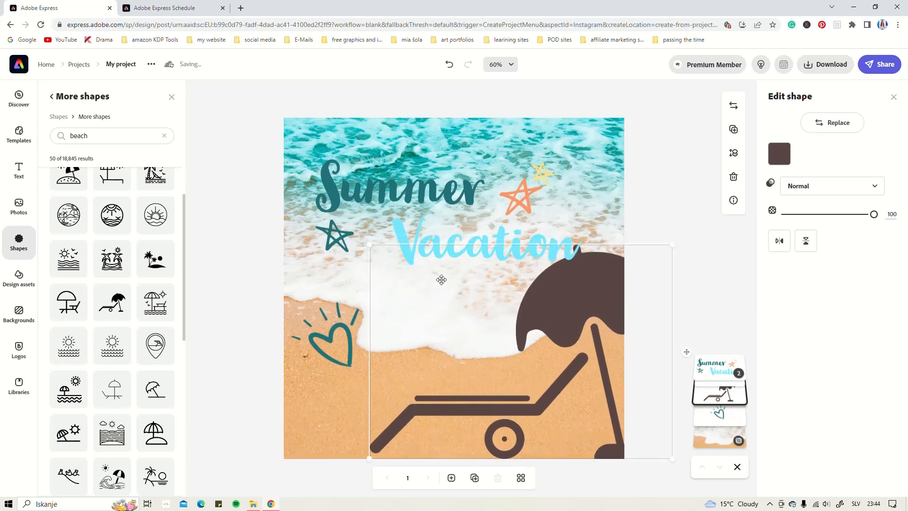
Rotate the "Summer Vacation" text group counterclockwise so that it slants upward, and place it over the waves above the umbrella.
left_click(441, 206)
left_click_drag(440, 206, 444, 207)
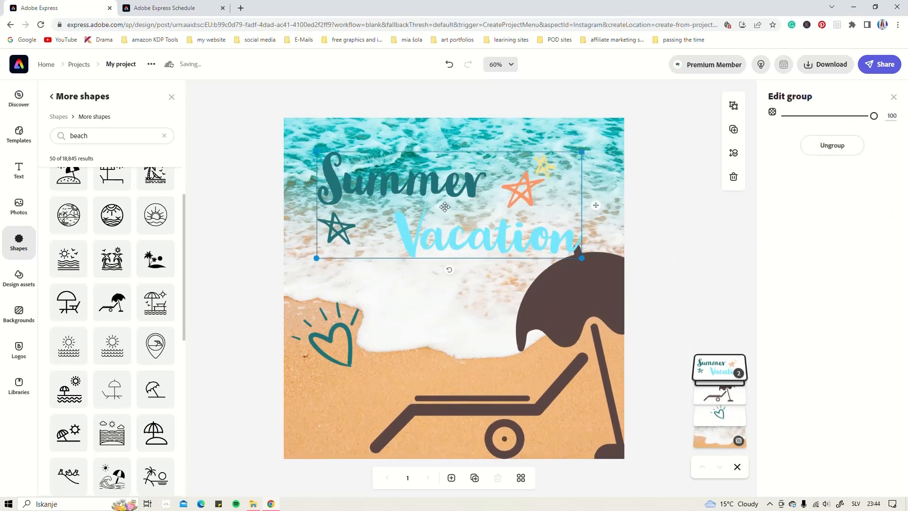
left_click_drag(451, 272, 477, 264)
left_click_drag(470, 229, 462, 242)
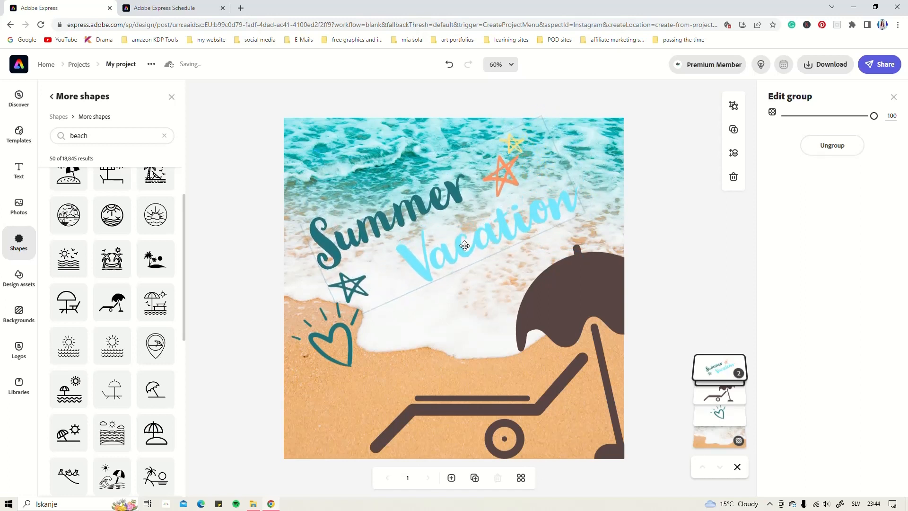
Move the heart back down to the lower-left corner of the sand and tilt it counterclockwise beside the lounge chair.
left_click(350, 353)
left_click_drag(350, 345, 346, 421)
mouse_move(373, 391)
left_mouse_down()
mouse_move(365, 374)
mouse_move(375, 392)
left_mouse_up()
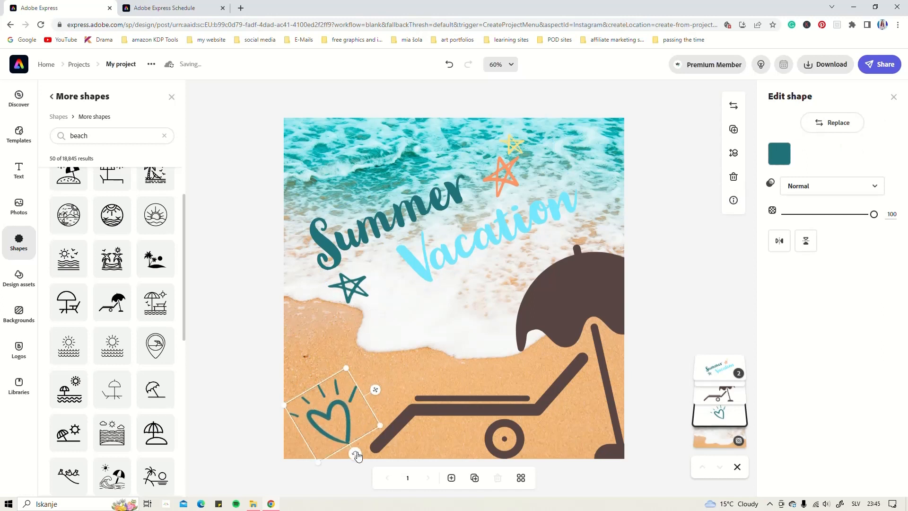
left_click_drag(356, 455, 364, 447)
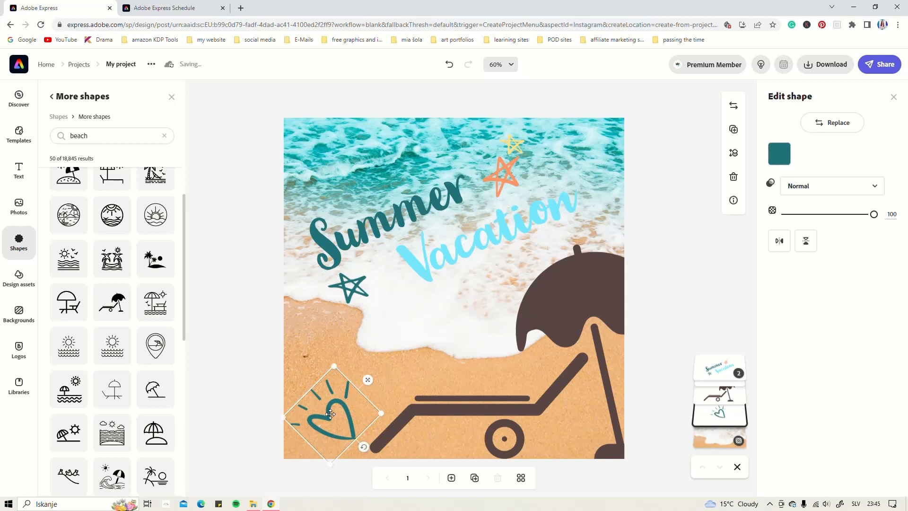
left_click_drag(329, 414, 328, 408)
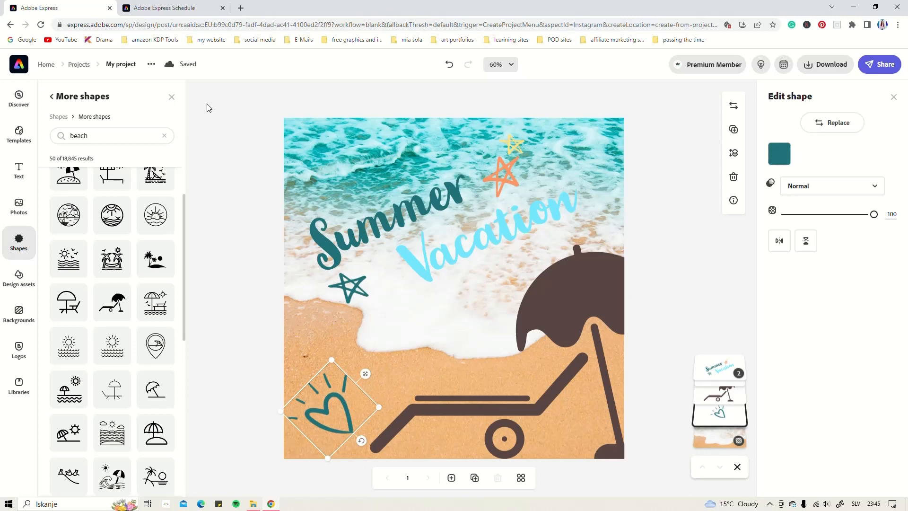
Start scheduling the finished design as a new Instagram post with the caption "Summer Vacation".
left_click(171, 98)
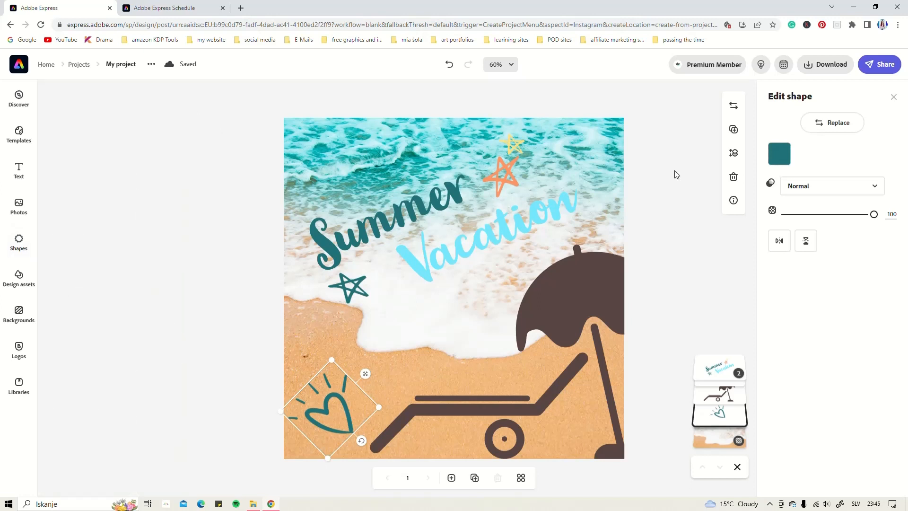
left_click(878, 64)
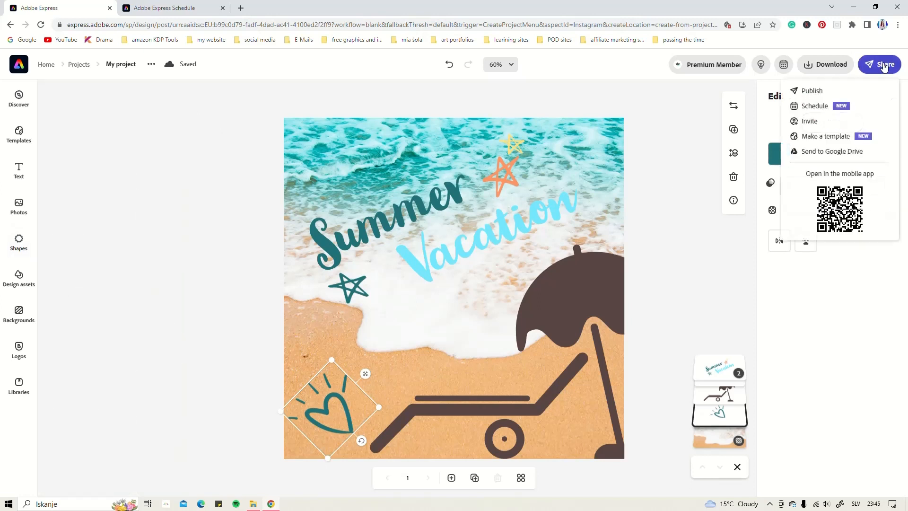
left_click(812, 107)
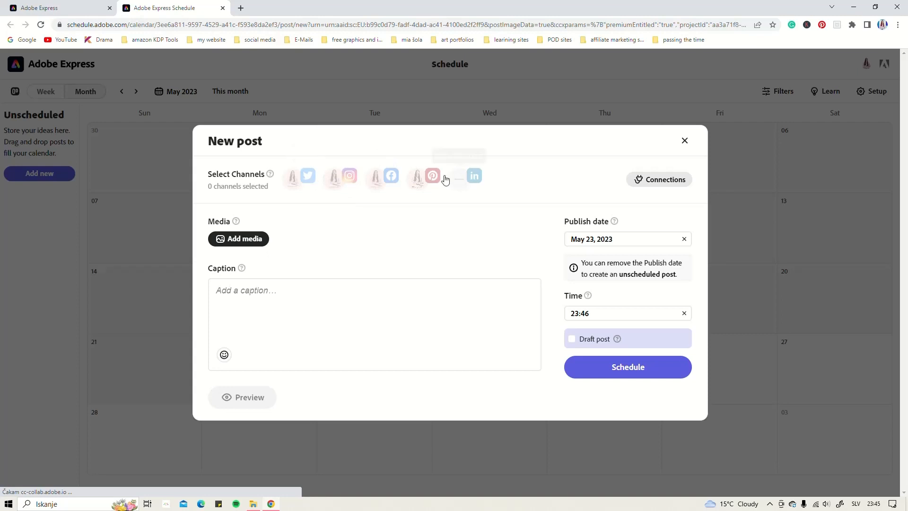
left_click(341, 157)
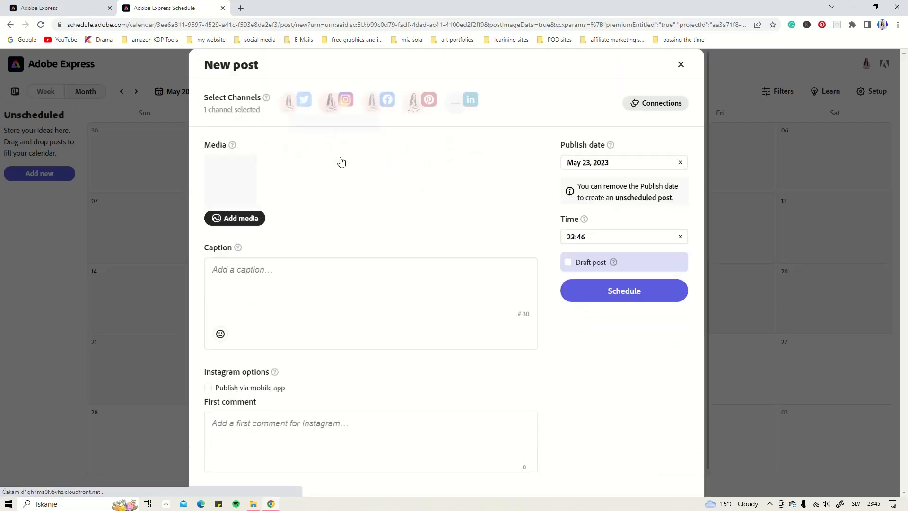
left_click(249, 273)
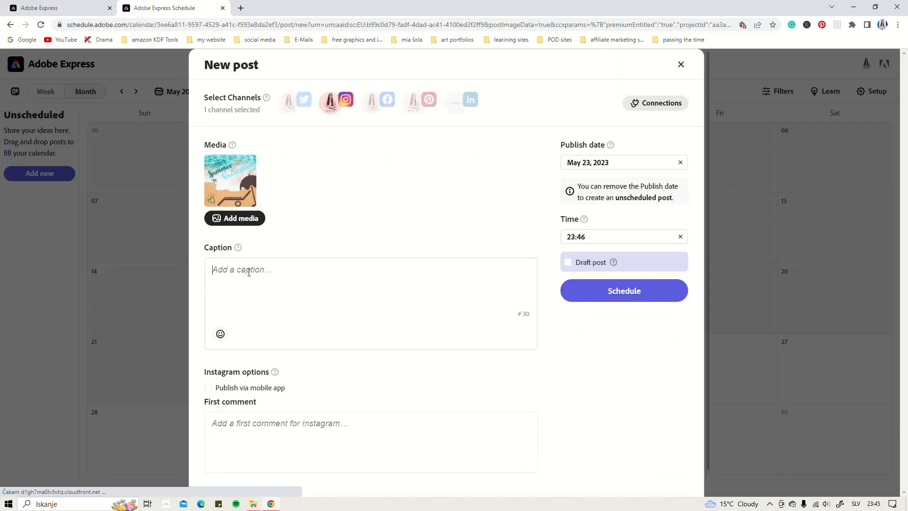
type("Summer Vacation")
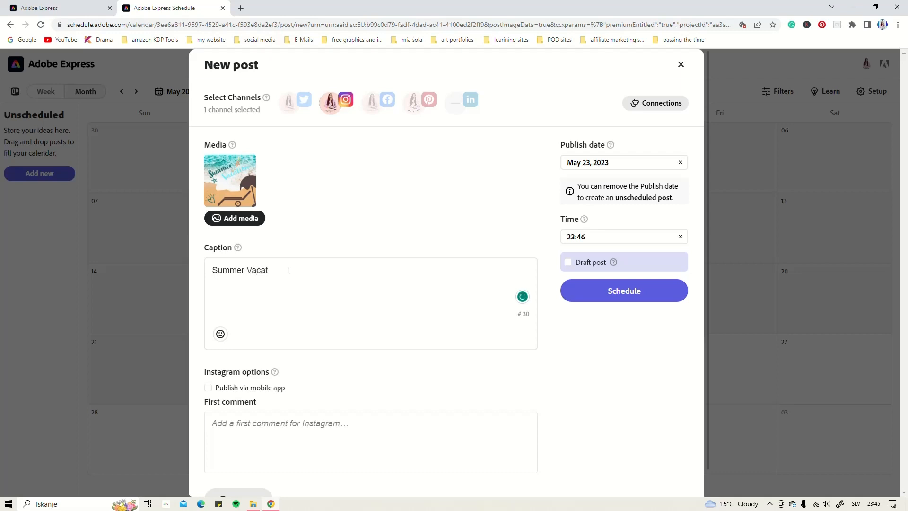
Set the publish date to May 24, 2023 and schedule the post.
left_click(660, 163)
left_click(634, 272)
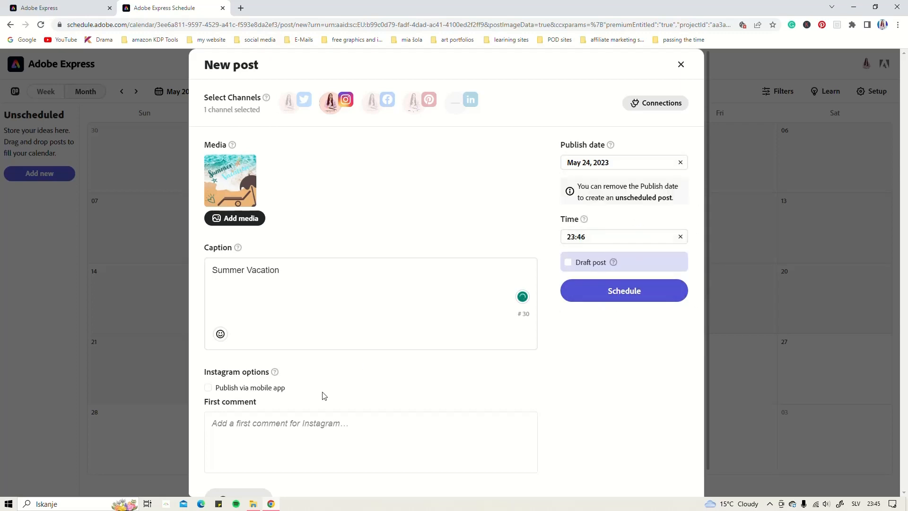
scroll(293, 410, "down", 1)
scroll(300, 399, "up", 1)
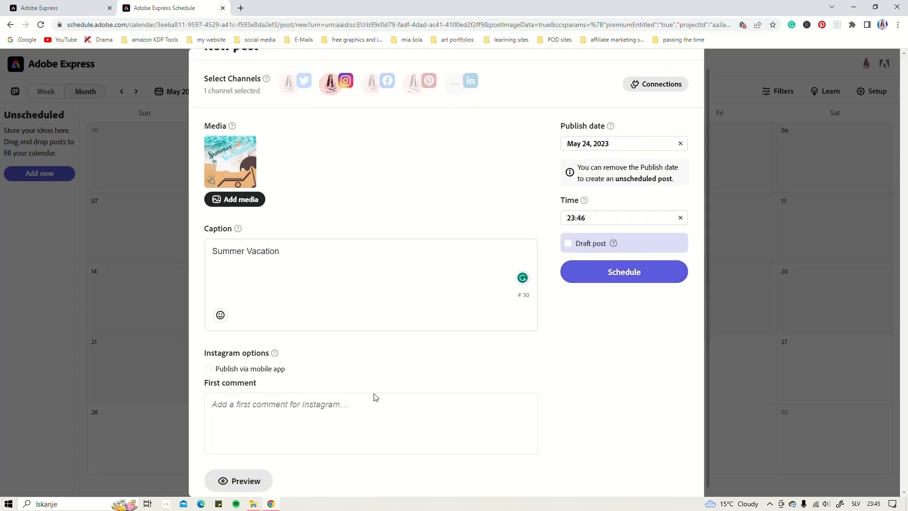
left_click(620, 296)
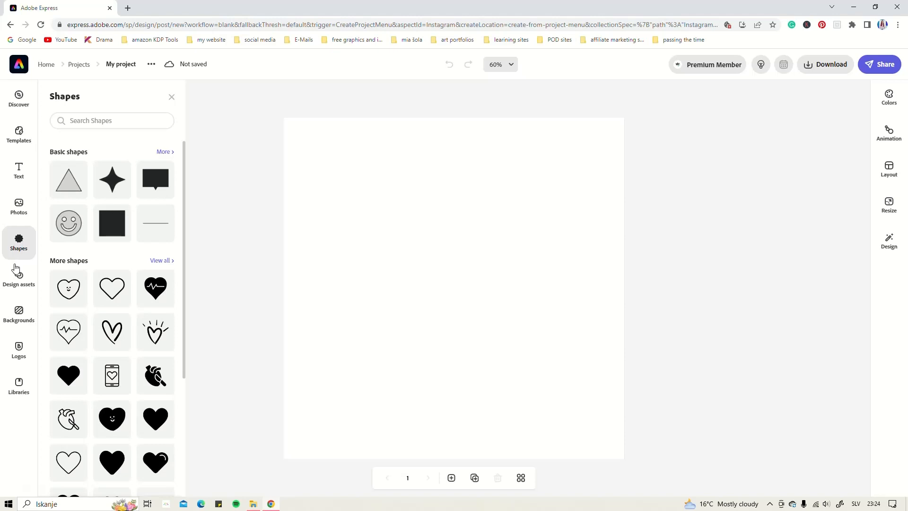
Look through the design assets, backgrounds, libraries, layout, resize and design options for a blank Instagram post.
left_click(19, 276)
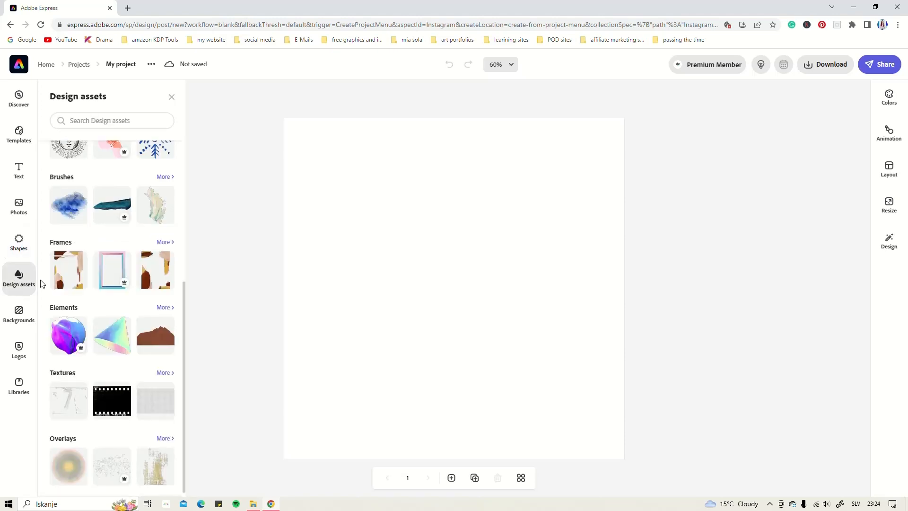
left_click(19, 313)
left_click(19, 384)
left_click(889, 97)
left_click(889, 169)
scroll(798, 373, "down", 20)
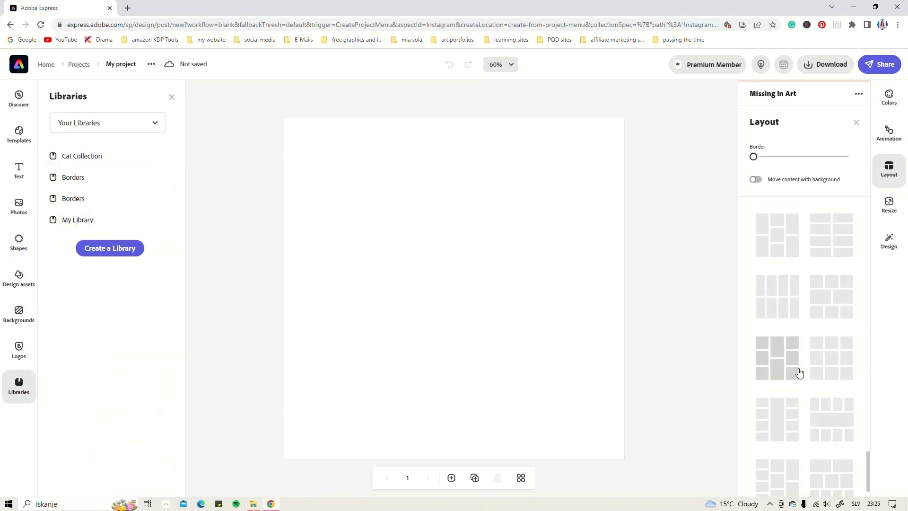
left_click(889, 205)
scroll(797, 369, "down", 10)
left_click(889, 241)
scroll(818, 347, "down", 20)
Apply the first Missing In Art color palette to the blank post and shuffle its colors for a light pink background.
left_click(889, 97)
left_click(805, 241)
left_click(827, 171)
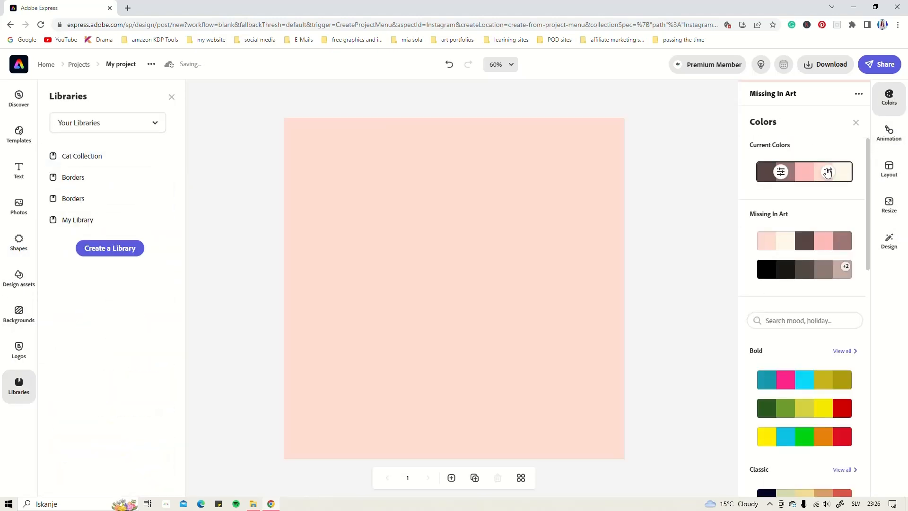
Shuffle the background to cream and place two pink scalloped round borders from the Borders library in opposite corners of the post.
left_click(827, 172)
left_click(74, 198)
left_click(156, 300)
left_click(76, 292)
left_click_drag(377, 329, 307, 400)
left_click_drag(432, 276, 601, 128)
left_click(733, 129)
left_click(331, 411)
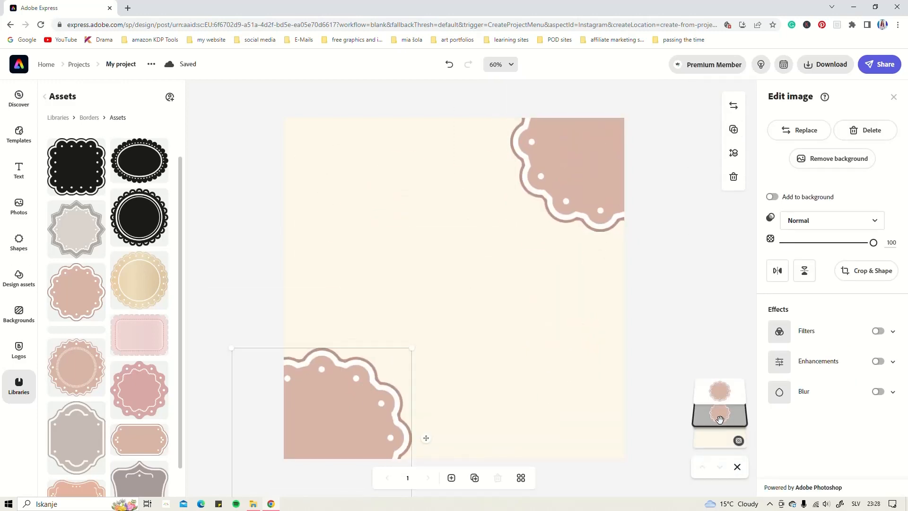
Add the cat-in-a-box illustration from the libraries to the middle of the post.
left_click(18, 242)
left_click(18, 387)
left_click(80, 225)
Add the heading "That Cat Life" above the cat in light pink Local Brewery Four and check its text layout options.
scroll(113, 308, "down", 3)
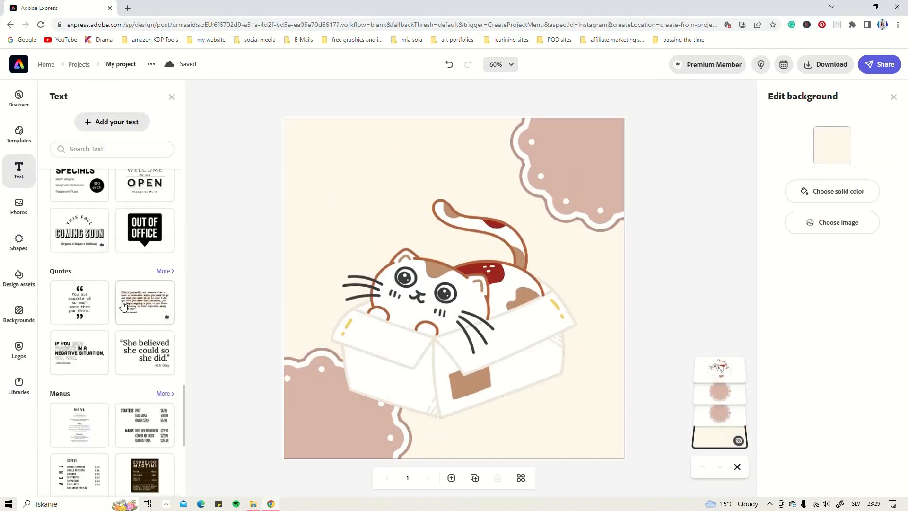
left_click(112, 121)
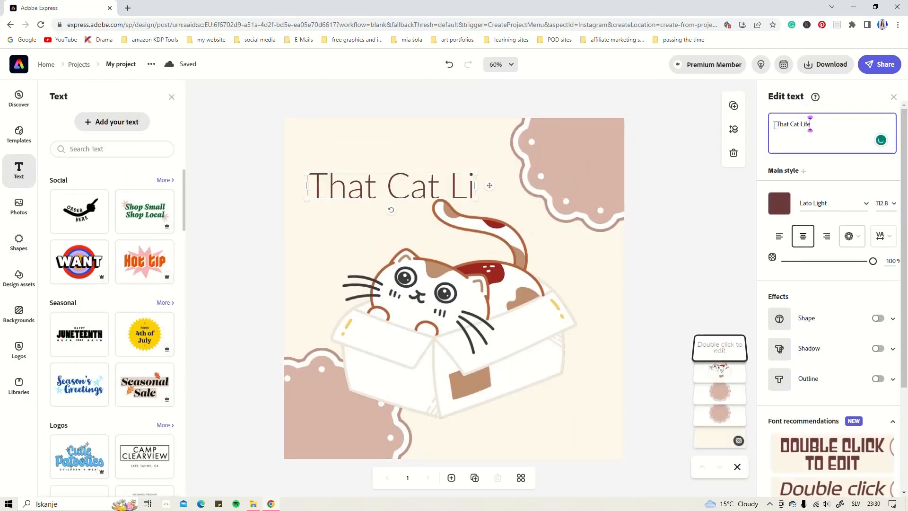
left_click(834, 203)
left_click(780, 194)
left_click(851, 227)
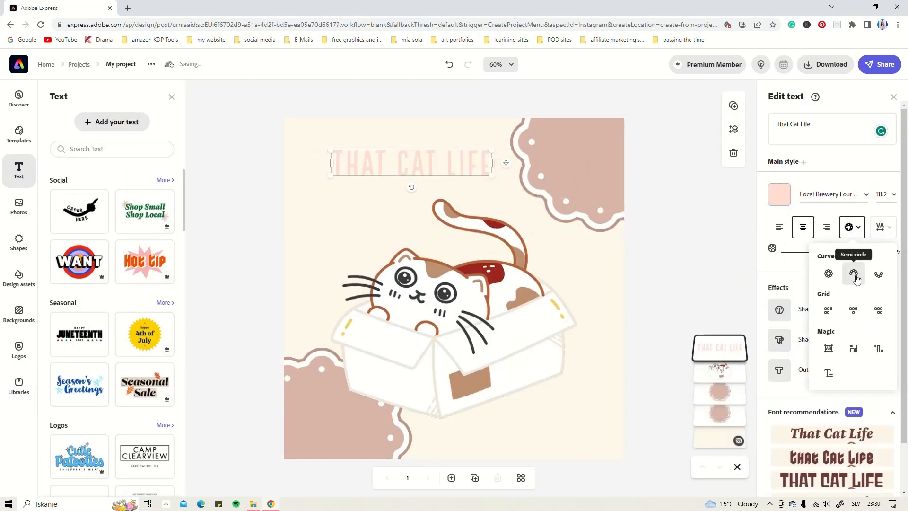
left_click(852, 227)
Try a shape effect of arrow-tipped lines at size 25 and an outline on the heading.
left_click(893, 310)
left_click(809, 340)
scroll(736, 341, "down", 5)
left_click(770, 256)
left_click(700, 347)
left_click_drag(785, 366, 813, 367)
scroll(832, 359, "down", 2)
left_click(879, 353)
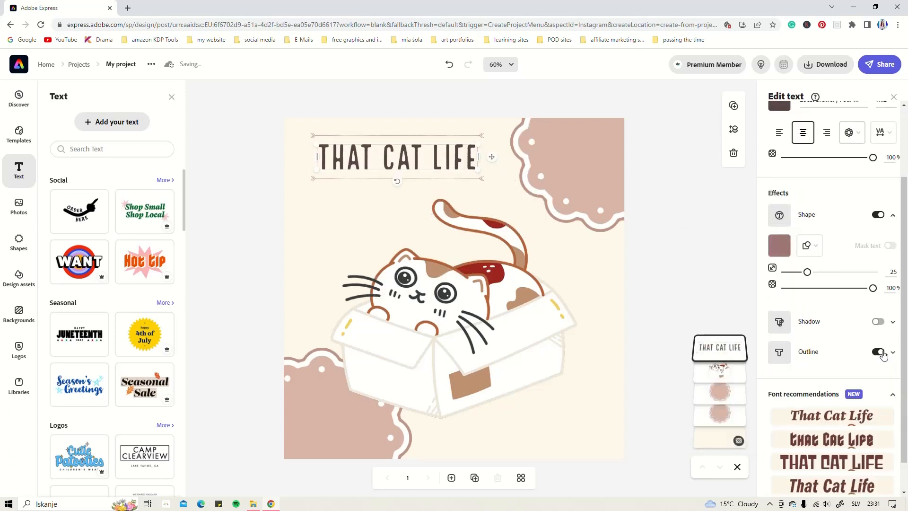
left_click(879, 352)
Change the heading's font to Chauncy Pro Regular and turn off its shape effect.
left_click(832, 459)
left_click(846, 186)
left_click(775, 96)
left_click(879, 309)
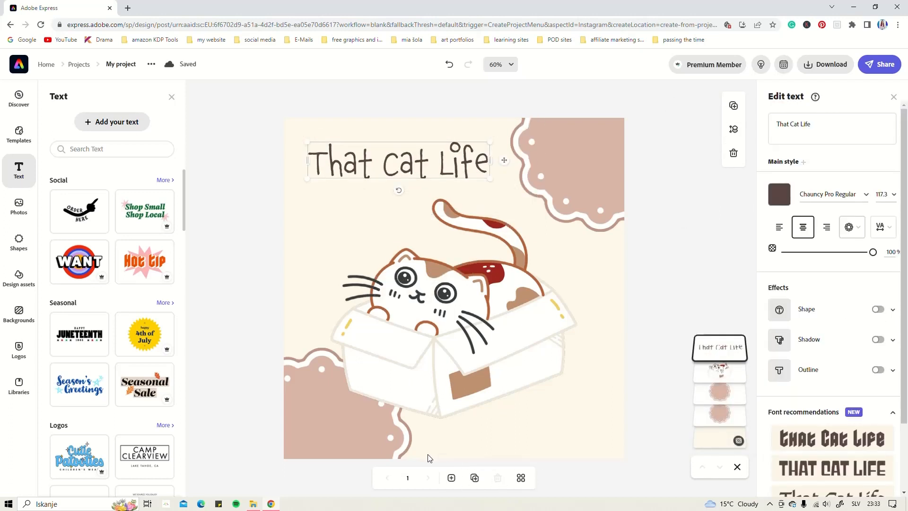
Move the cat illustration slightly down and to the right, and rename the project "That Cat Life".
left_click_drag(440, 322, 454, 329)
left_click(121, 64)
type("That Cat Life")
key("Return")
Start a scheduled Instagram post captioned "That Cat Life collection of cute cat illustrations and patterns. Available in my Zazzle store. #catillustrations".
left_click(825, 64)
left_click(880, 64)
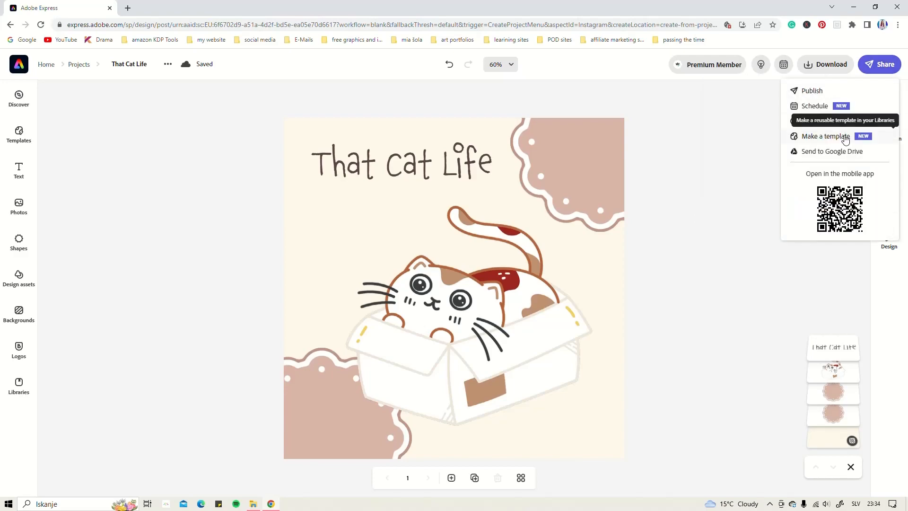
left_click(809, 90)
left_click(449, 204)
left_click(271, 285)
type("That Cat Life collection of cute")
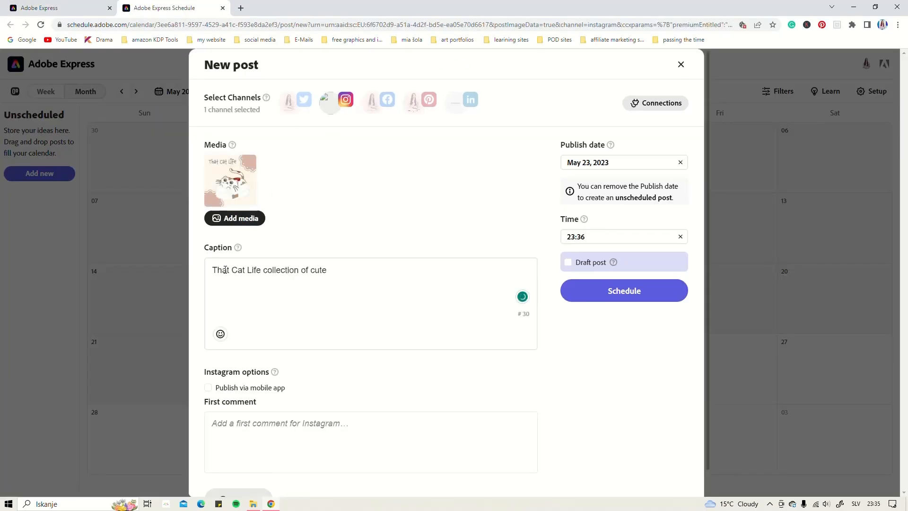
type(" cat illustrations and patterns. Available in my Zazzle store. #catillustrations")
Read the Content Scheduler help page about the first comment option and check the post's Instagram channel.
scroll(271, 284, "down", 1)
left_click(275, 347)
scroll(408, 277, "down", 8)
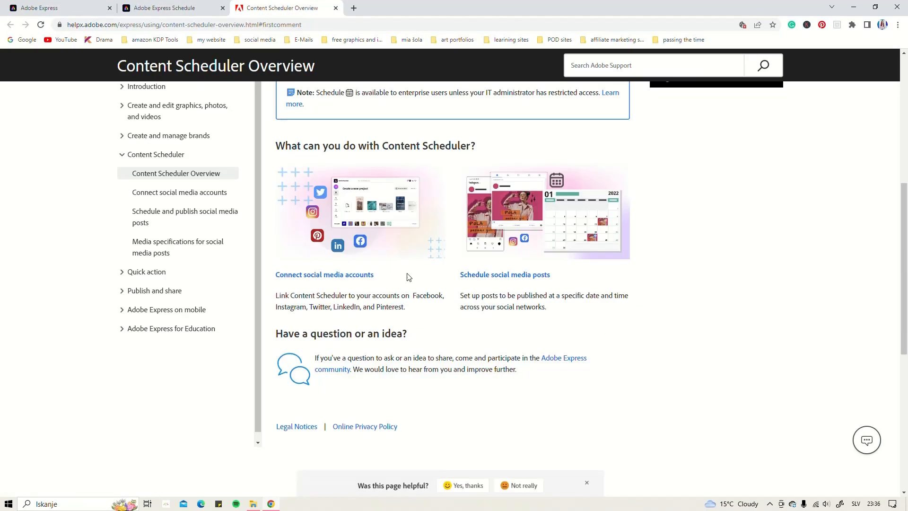
scroll(419, 294, "up", 5)
left_click(336, 8)
left_click(331, 411)
scroll(581, 125, "up", 1)
left_click(332, 106)
left_click(332, 145)
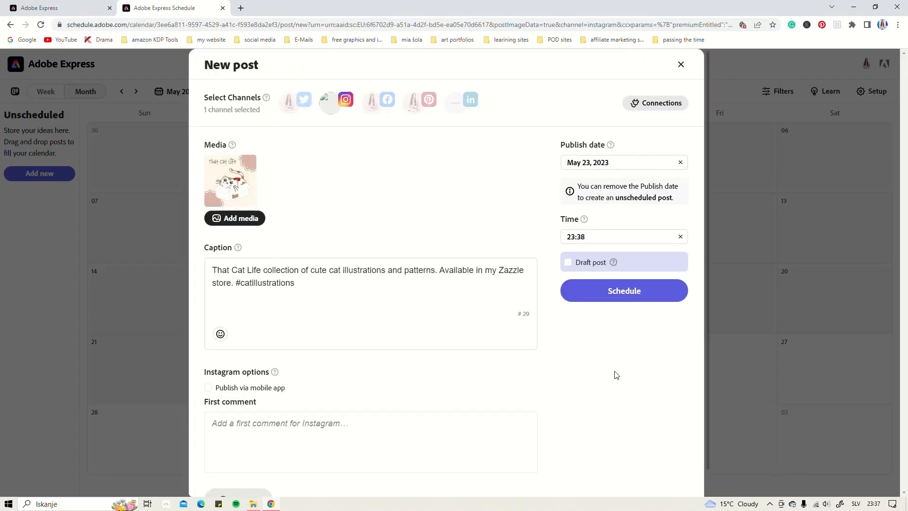
Refresh the connected Instagram profile's access token through the Facebook login and schedule the post.
scroll(424, 203, "down", 1)
left_click(655, 77)
left_click(633, 207)
left_click(189, 201)
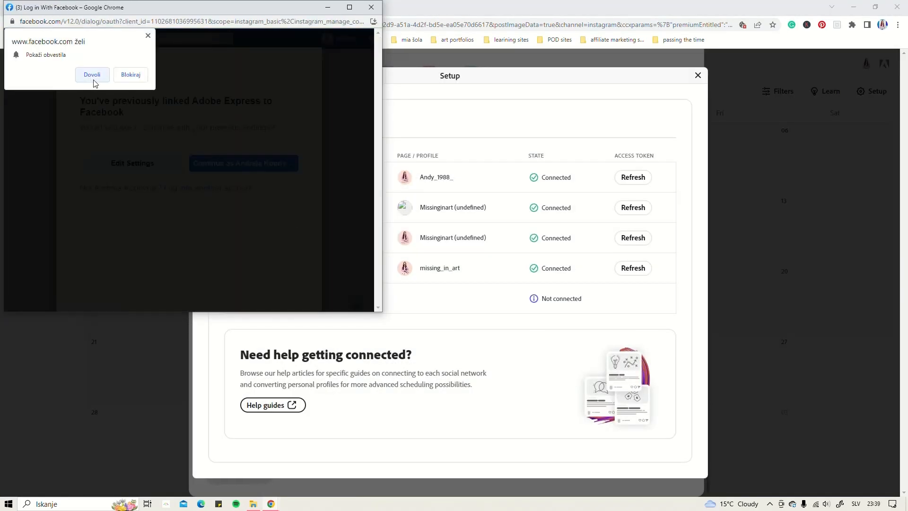
left_click(93, 77)
left_click(241, 162)
left_click(697, 75)
left_click(624, 270)
In a blank Instagram post in the editor, search the photos for "summer" and use the beach waves photo as background.
left_click(56, 8)
left_click(22, 101)
left_click(18, 210)
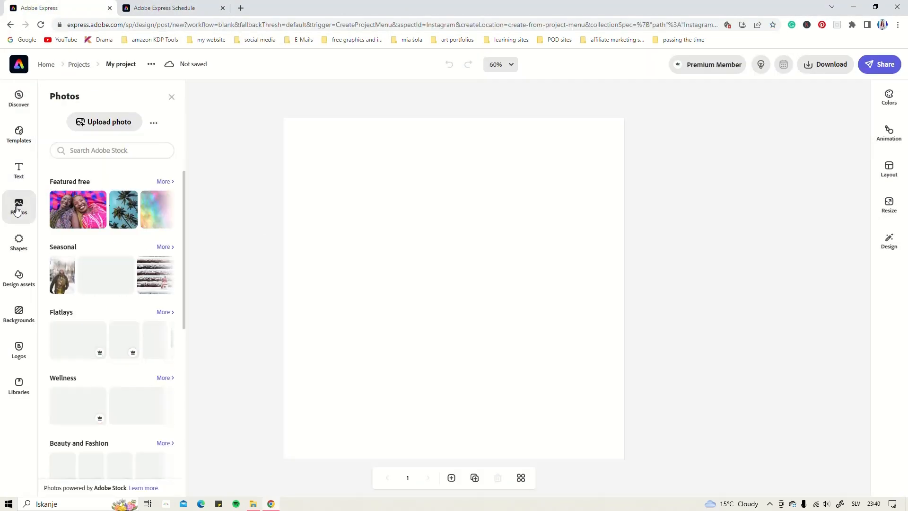
left_click(166, 247)
left_click(104, 151)
type("summer")
key("Return")
left_click(81, 379)
left_click(773, 197)
Add a hand-drawn heart shape with rays on the sand and color it teal from the current palette.
left_click(19, 242)
left_click(156, 229)
left_click(780, 153)
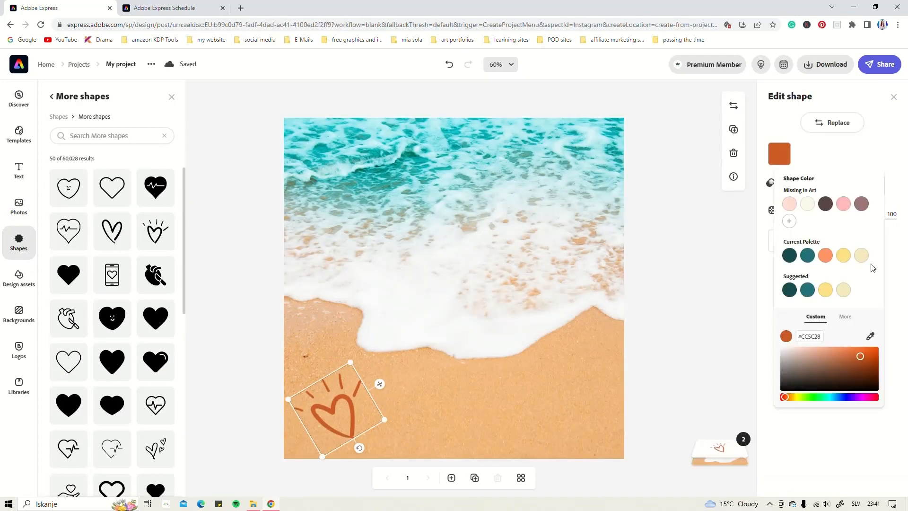
left_click(807, 255)
Add the Season's Greetings text design and change its two lines to "Summer" and "Vacation".
left_click(19, 171)
scroll(65, 348, "down", 3)
left_click(65, 348)
triple_click(799, 126)
type("Summer")
triple_click(799, 126)
type("Vacation")
Recolor the star decorations of the "Summer Vacation" text design with current palette colors, using coral for the large star.
left_click(719, 450)
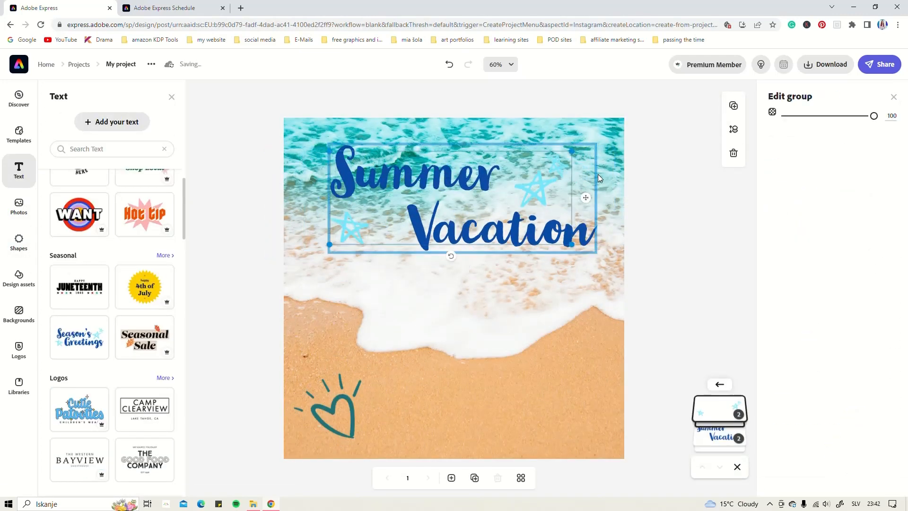
left_click(779, 153)
left_click(825, 255)
left_click(719, 436)
Search the shapes for "beach" and add the lounger with umbrella onto the sand.
left_click(18, 243)
left_click(112, 136)
type("beach")
key("Return")
scroll(113, 331, "down", 3)
left_click(112, 302)
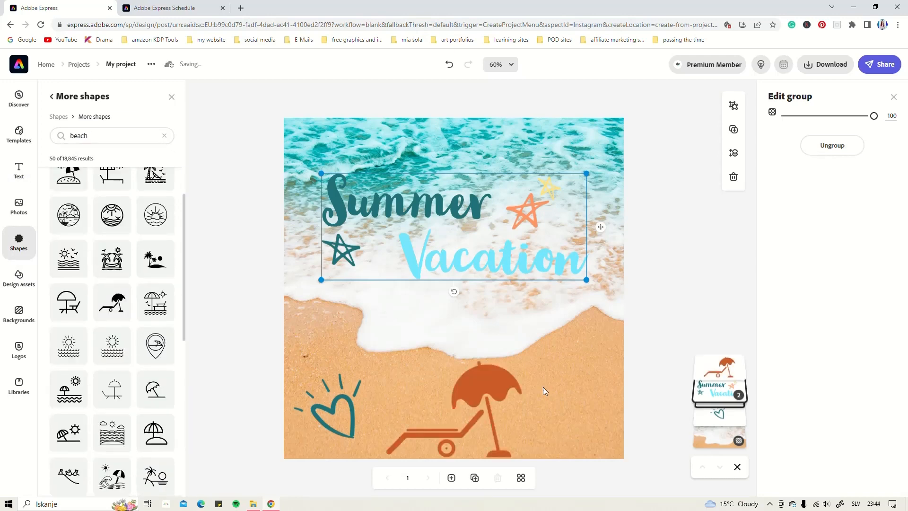
Move the "Summer Vacation" group higher over the water and recolor the beach lounger dark brown.
left_click_drag(454, 226, 441, 190)
left_click(713, 393)
left_click(779, 153)
left_click(792, 257)
left_click(844, 203)
Reposition the tilted "Summer Vacation" group and the heart around the lounger, and switch to the scheduler page.
left_click(719, 368)
left_click_drag(449, 270, 471, 266)
left_click_drag(330, 334, 325, 406)
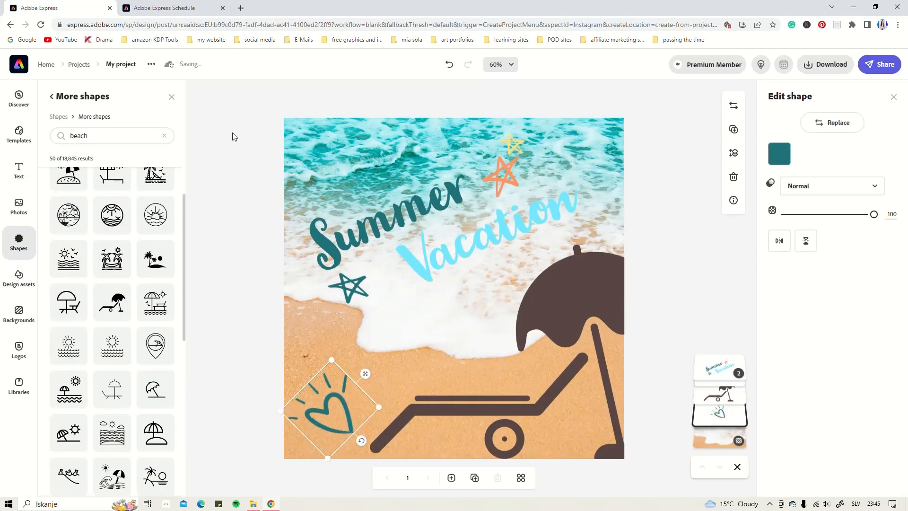
left_click(165, 8)
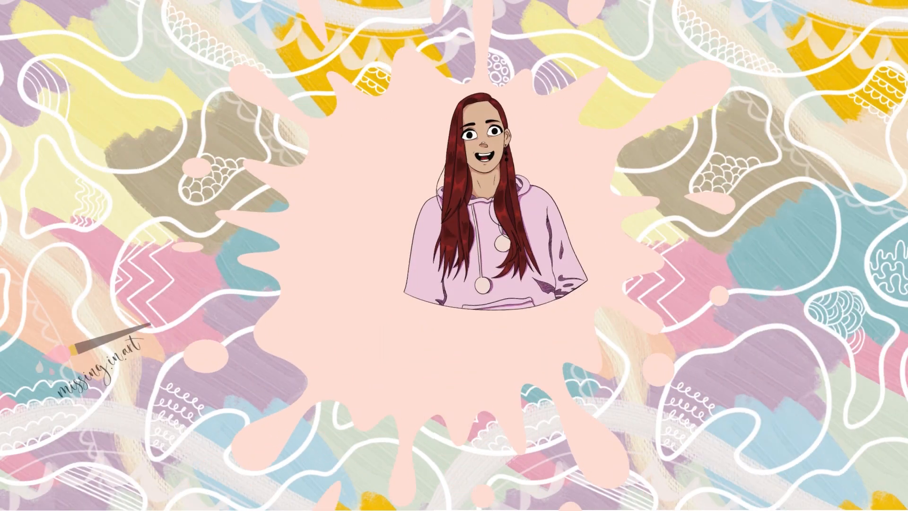